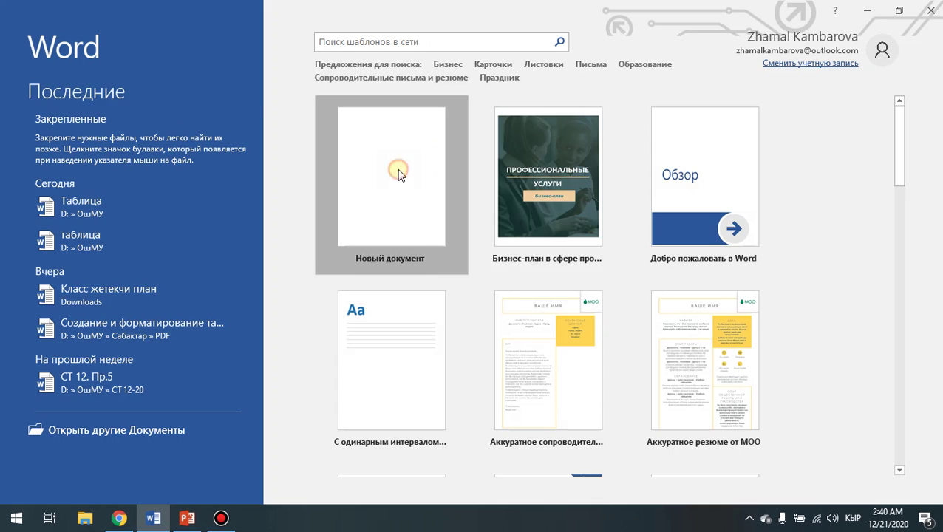
Step: Create a new blank document and save it as "Таблица" in the ОшМУ folder on drive D
click(400, 171)
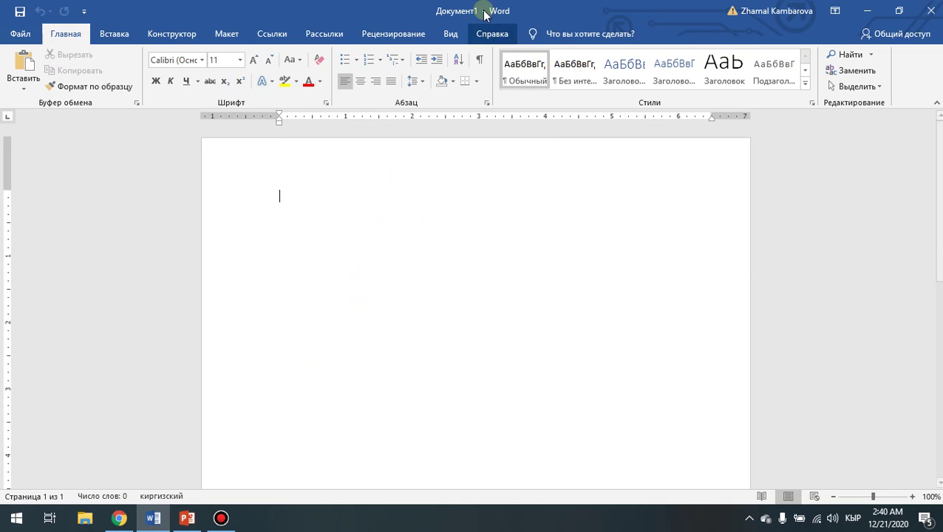
click(20, 33)
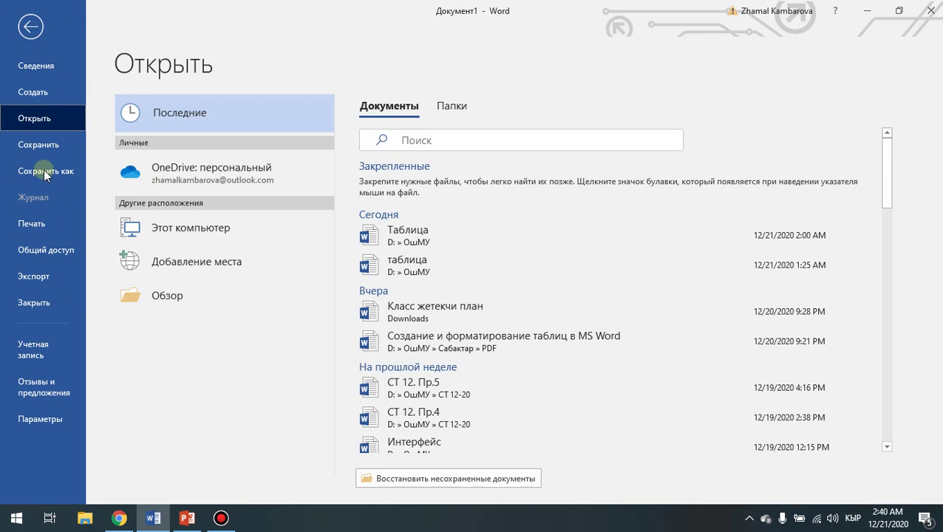
click(44, 170)
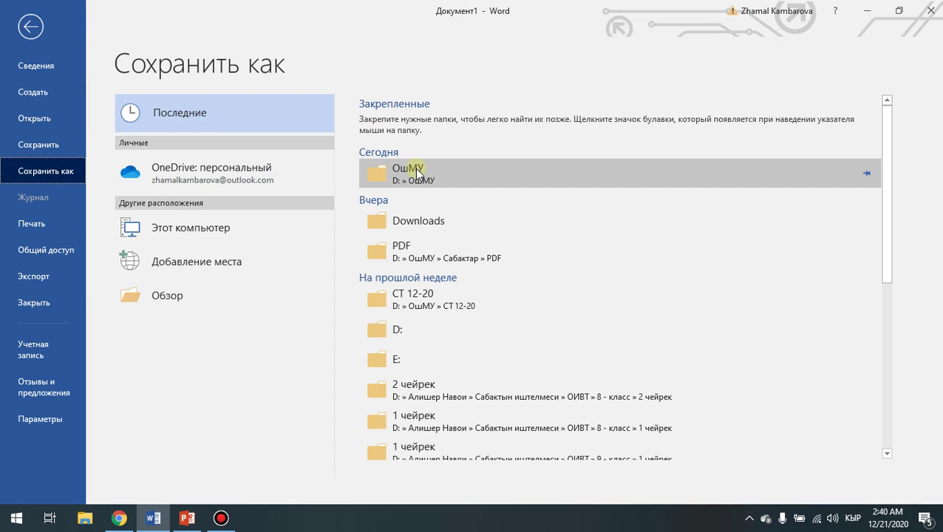
click(413, 169)
click(158, 273)
click(136, 237)
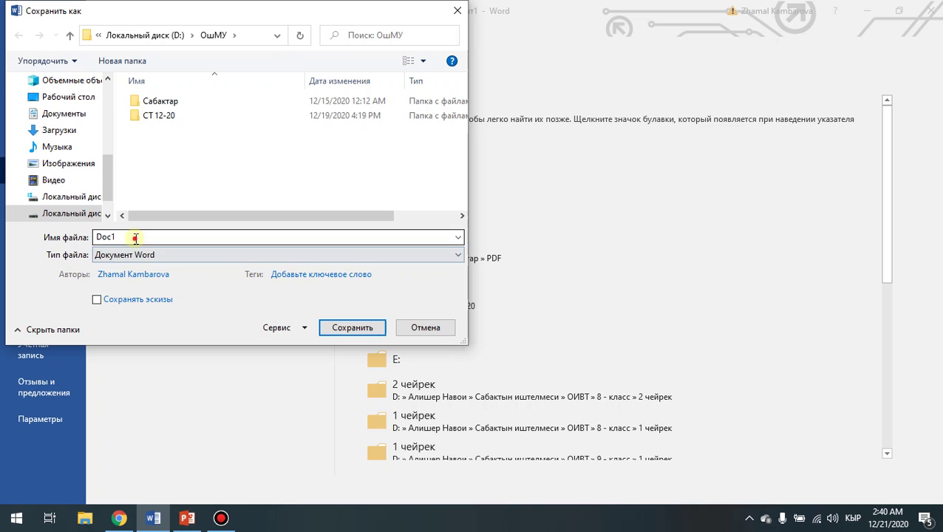
double_click(136, 237)
text(Таблица)
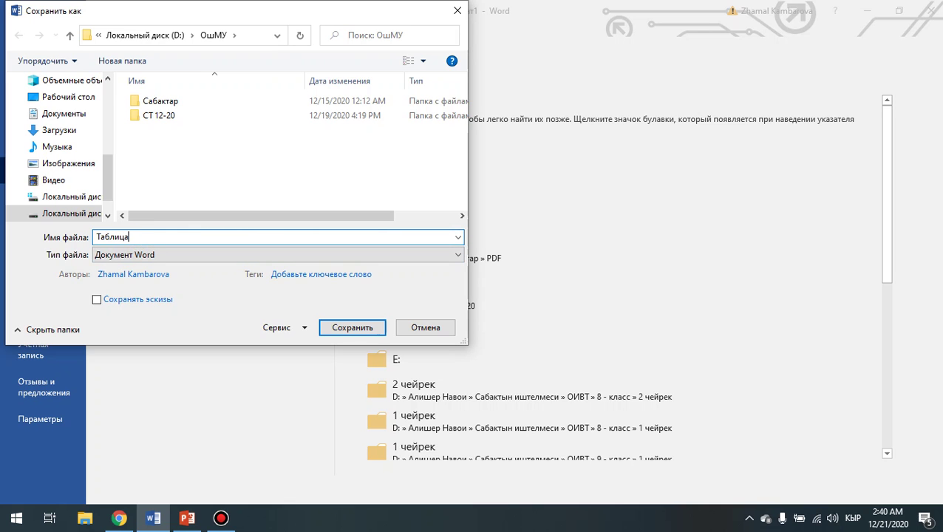
key(Return)
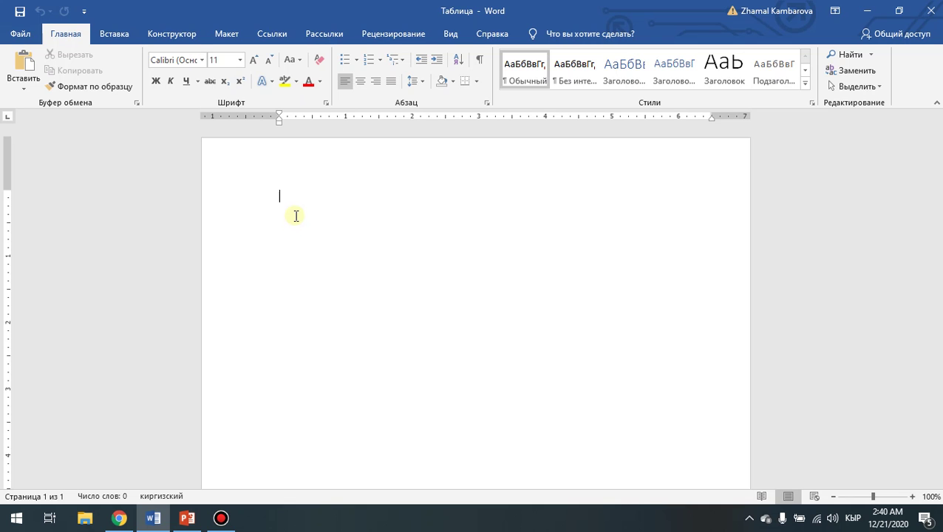
Step: Check the autosave interval in the document saving options
click(22, 35)
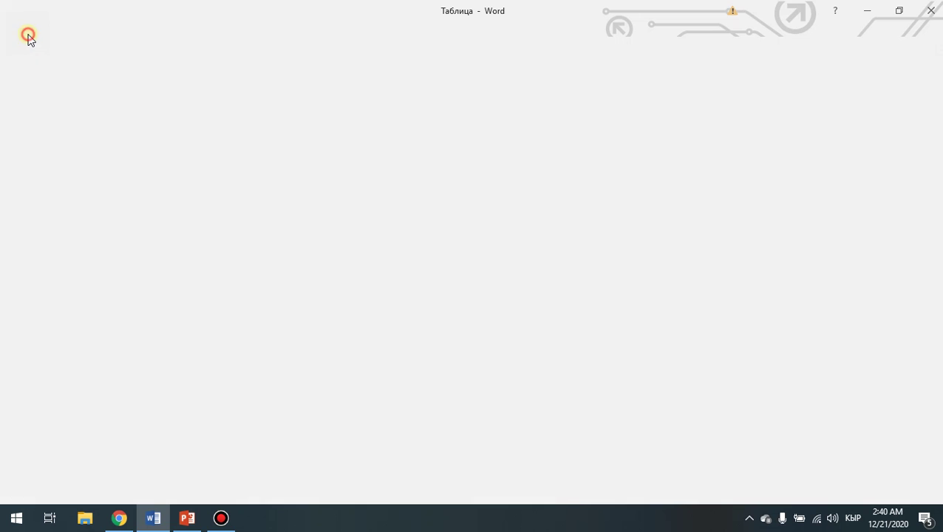
click(41, 420)
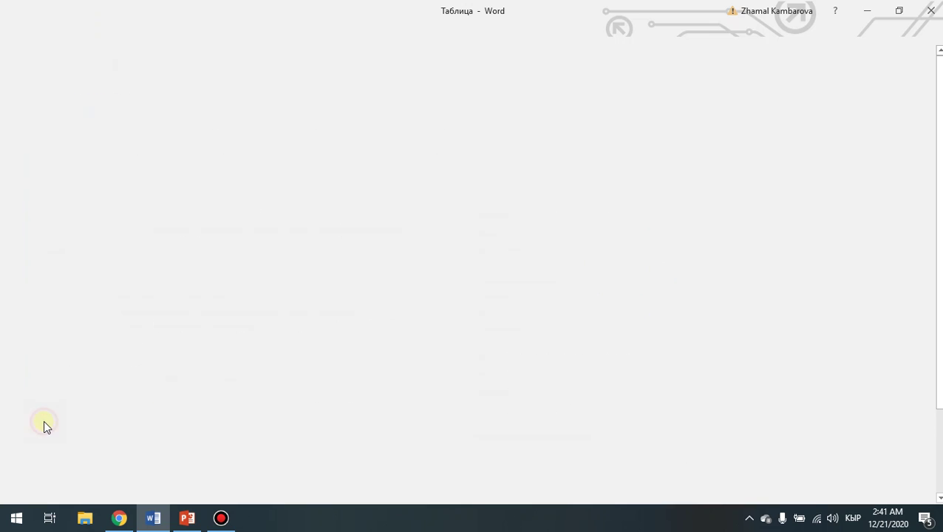
click(194, 111)
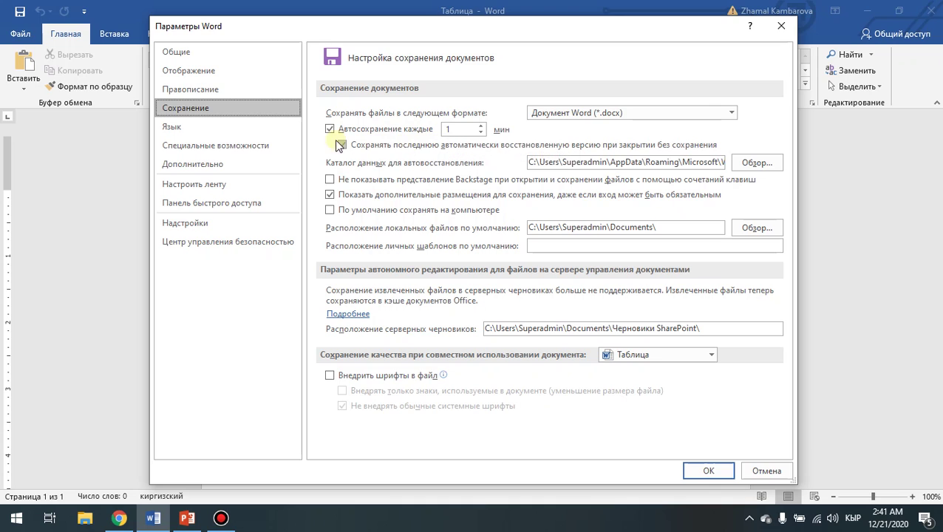
click(481, 133)
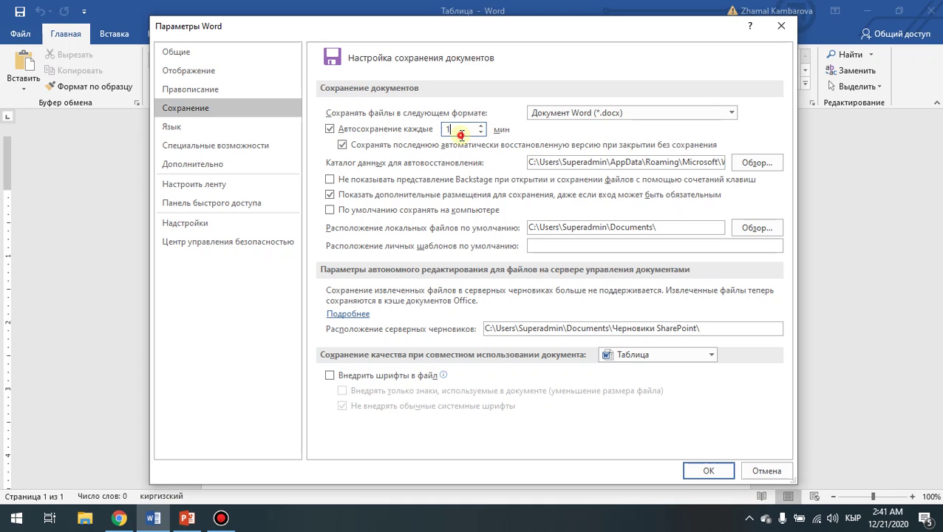
click(462, 135)
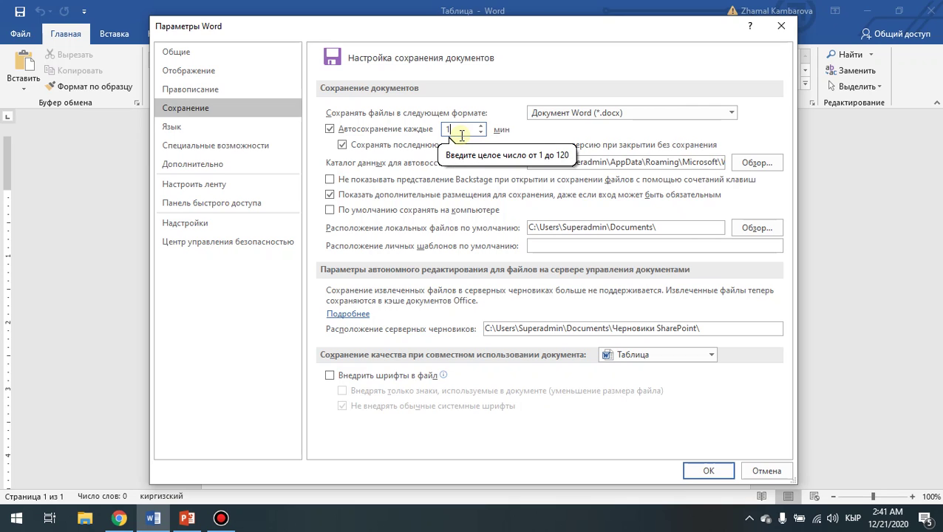
click(706, 471)
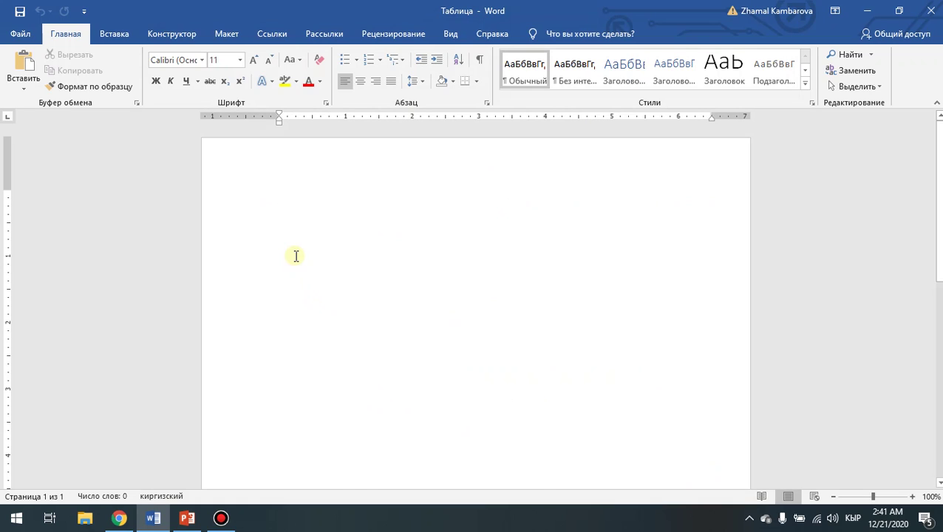
Step: Insert a table of 7 columns and 5 rows using the quick table grid, and undo the insertion
click(121, 34)
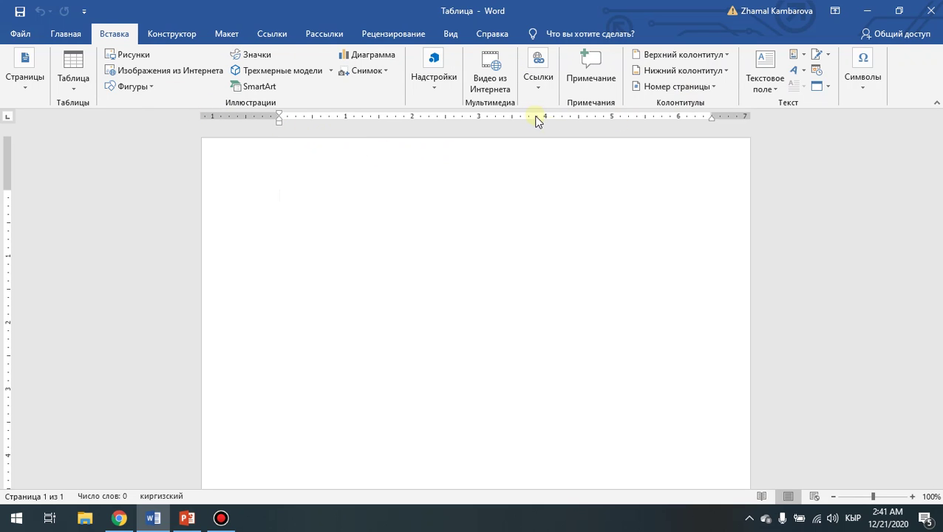
click(79, 93)
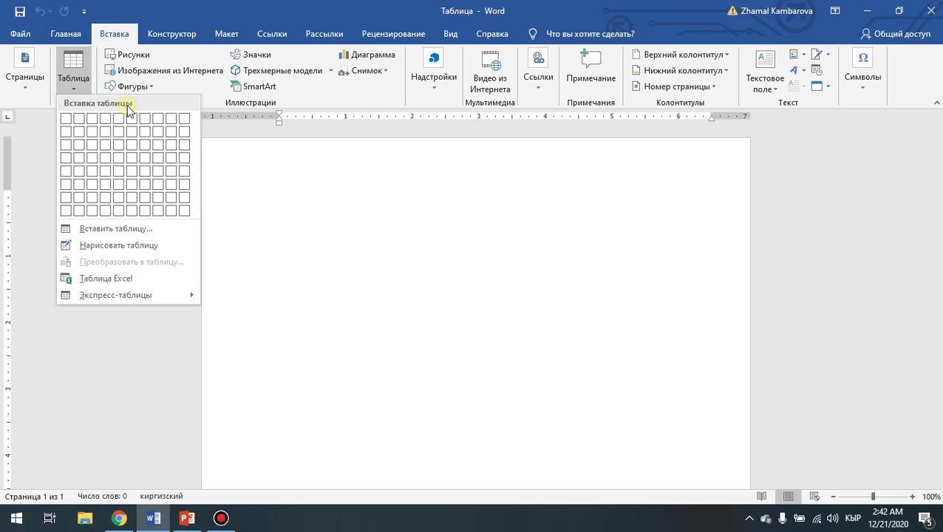
click(150, 171)
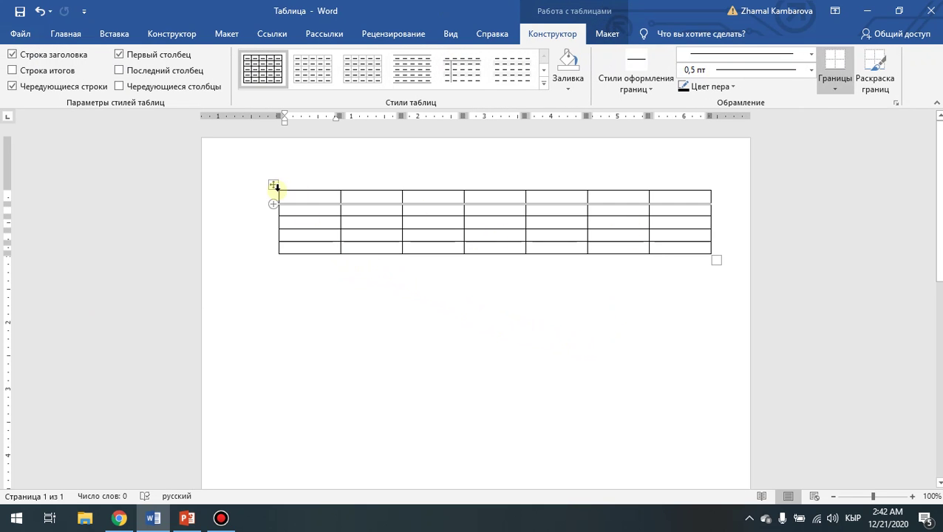
key(ctrl+z)
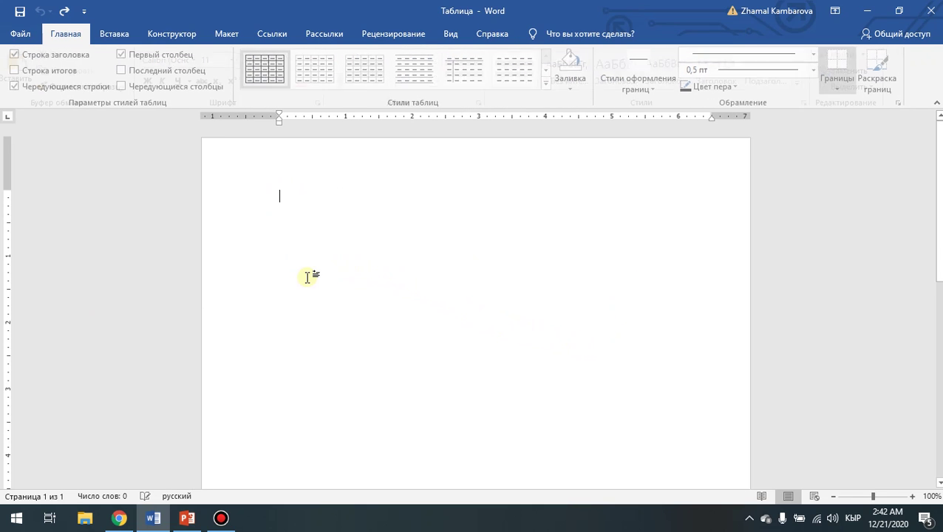
Step: Insert a table with 8 columns and 30 rows by specifying its size, keeping the fixed automatic column width
click(111, 35)
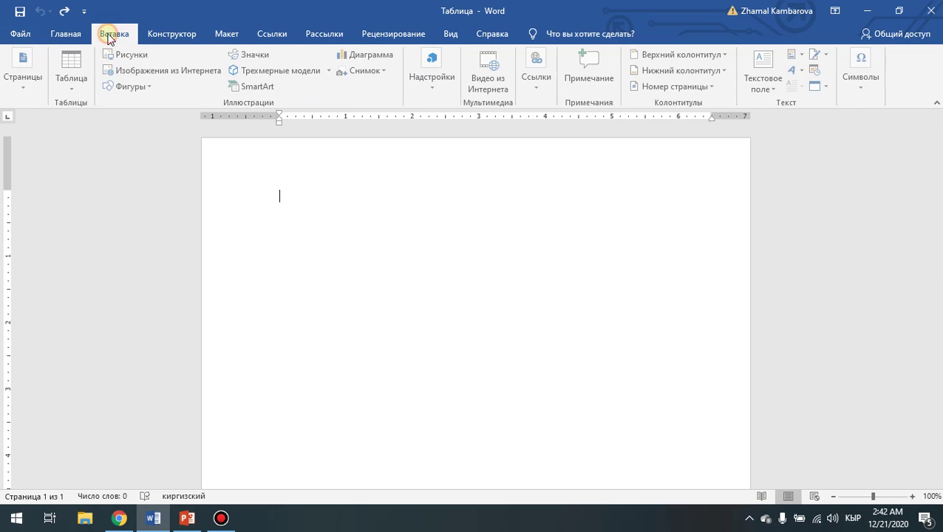
click(74, 89)
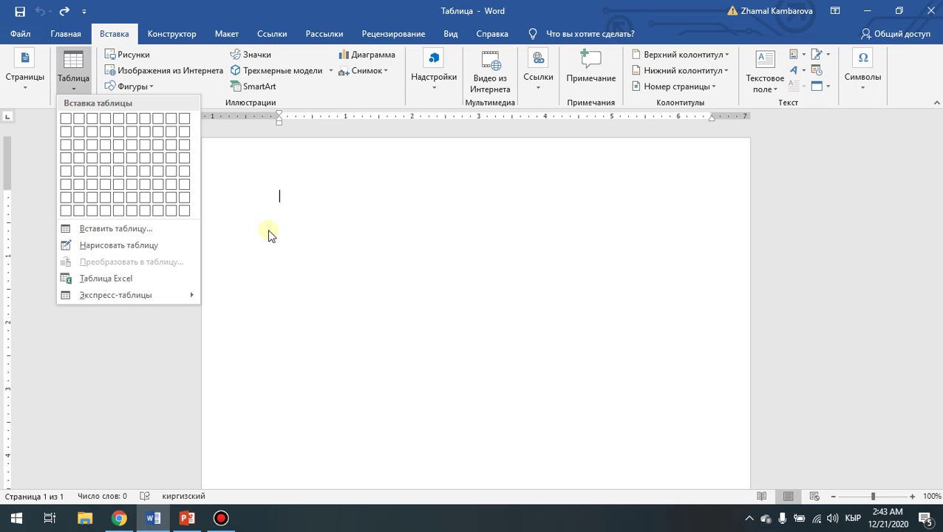
click(284, 214)
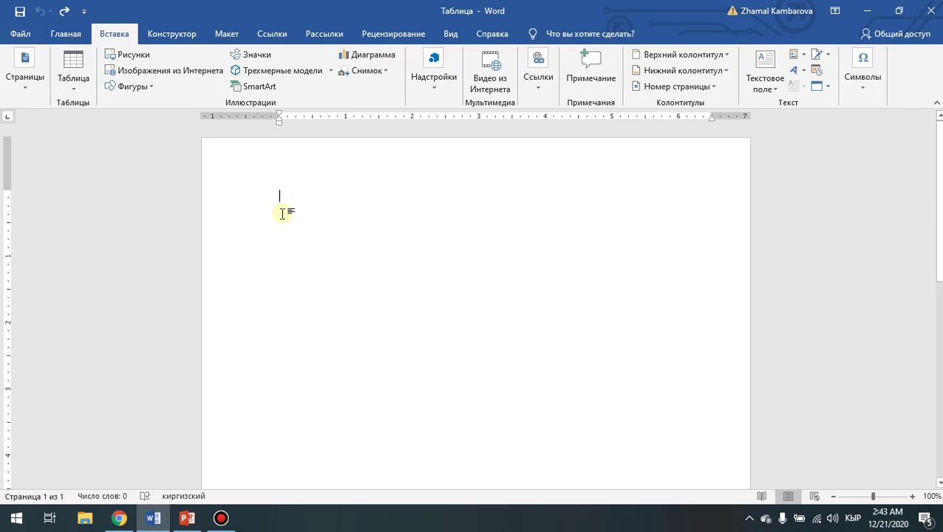
click(74, 90)
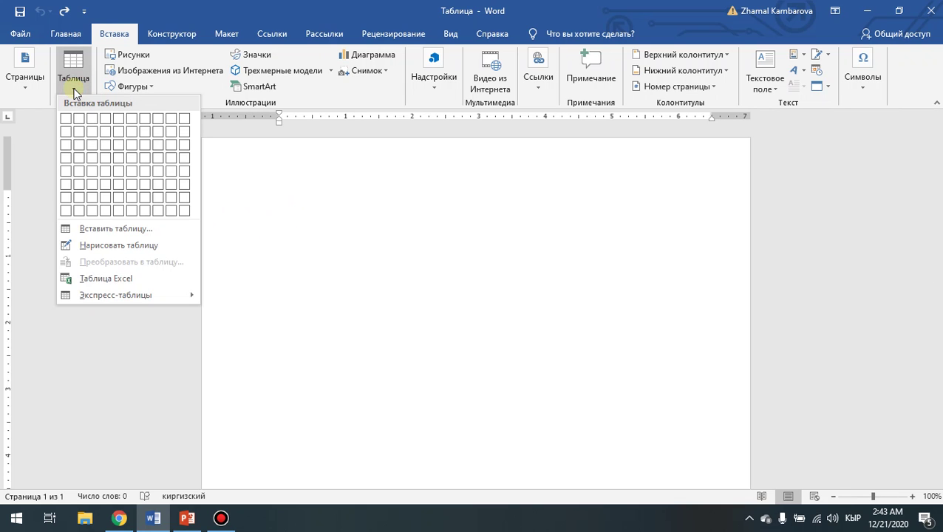
click(124, 231)
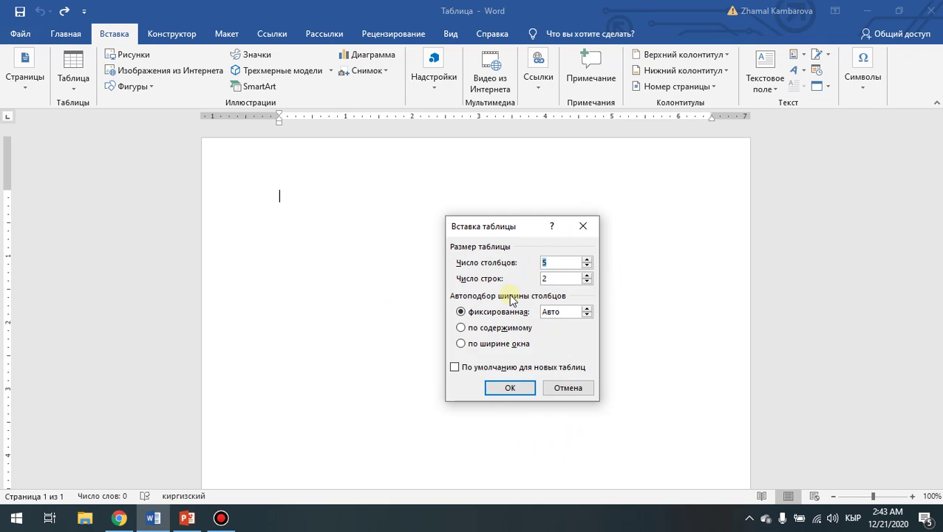
click(555, 266)
key(BackSpace)
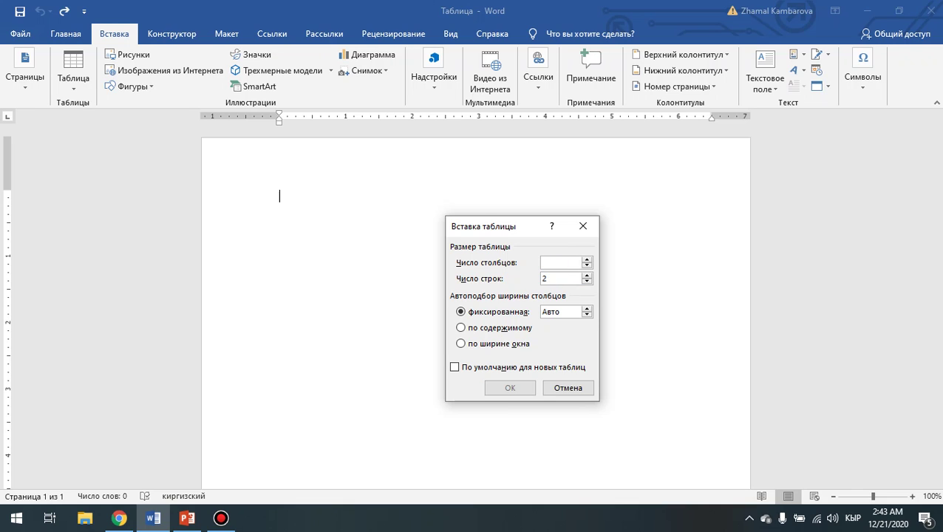
text(8)
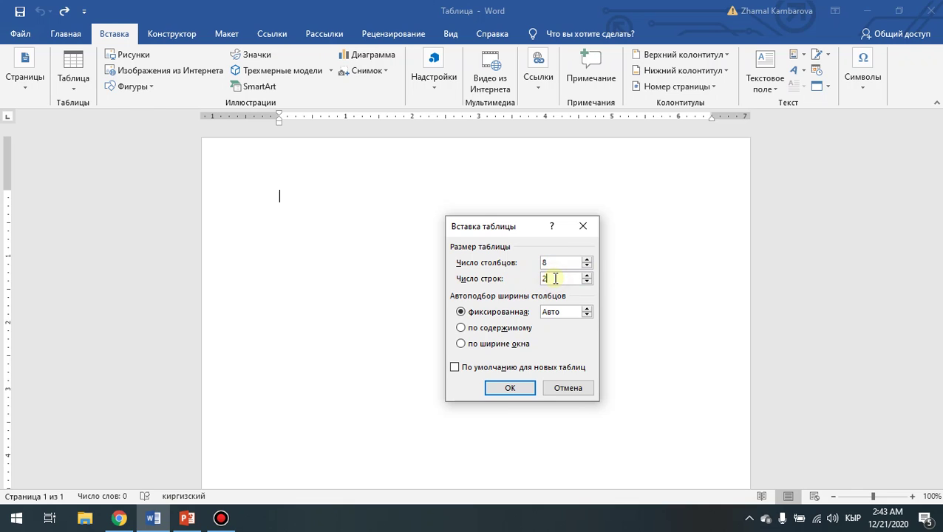
key(BackSpace)
text(30)
click(501, 389)
Step: Look over the inserted table down to its last row and undo its insertion
scroll(296, 284, down, 3)
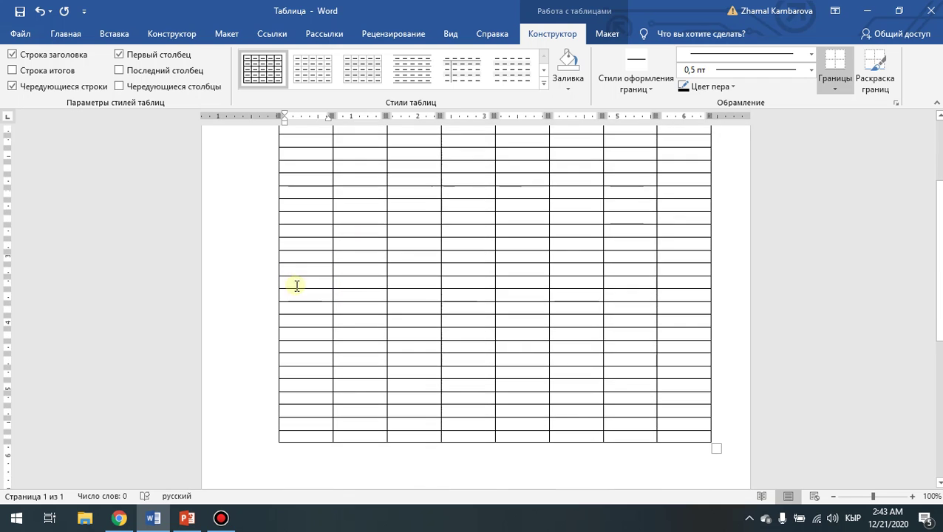
scroll(296, 284, up, 3)
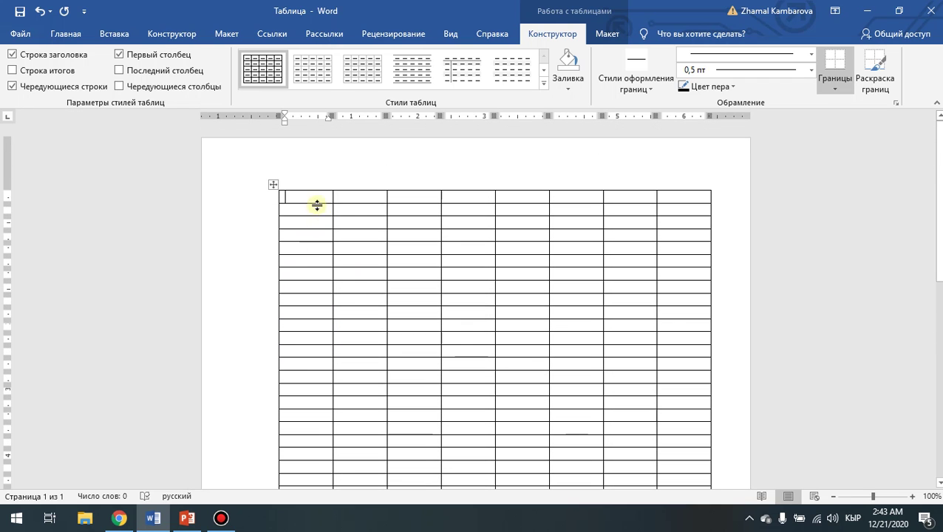
mouse_move(387, 186)
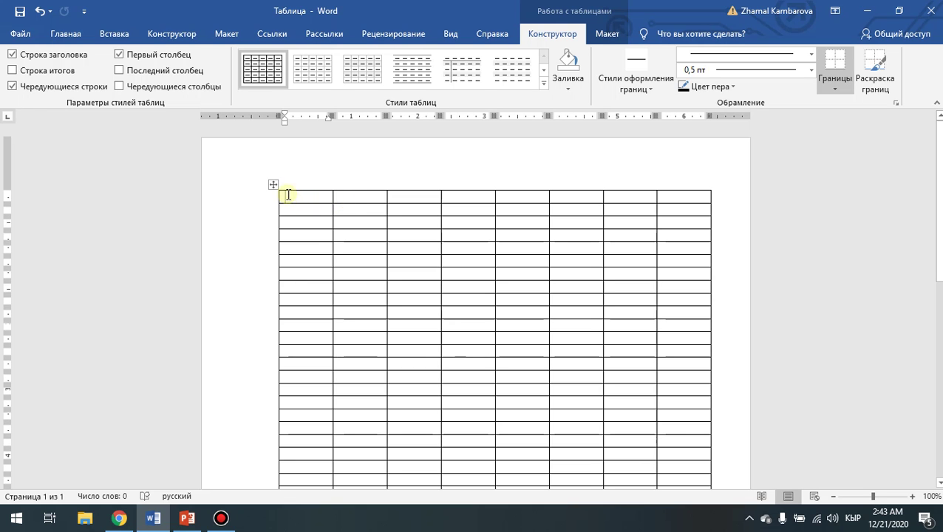
scroll(353, 267, down, 2)
scroll(358, 276, up, 2)
key(ctrl+z)
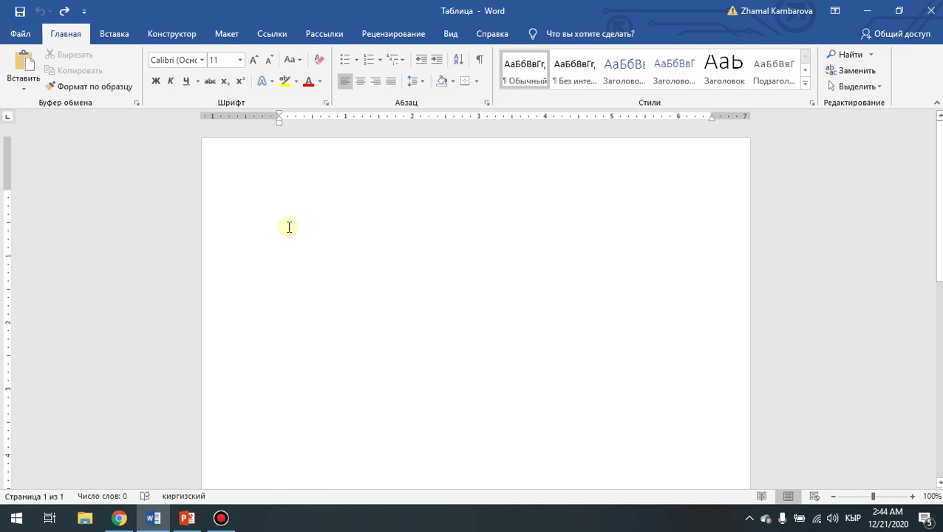
Step: Draw the outer border of a table about 6.1" wide and 3.71" high, starting at the page's upper text margin
click(114, 34)
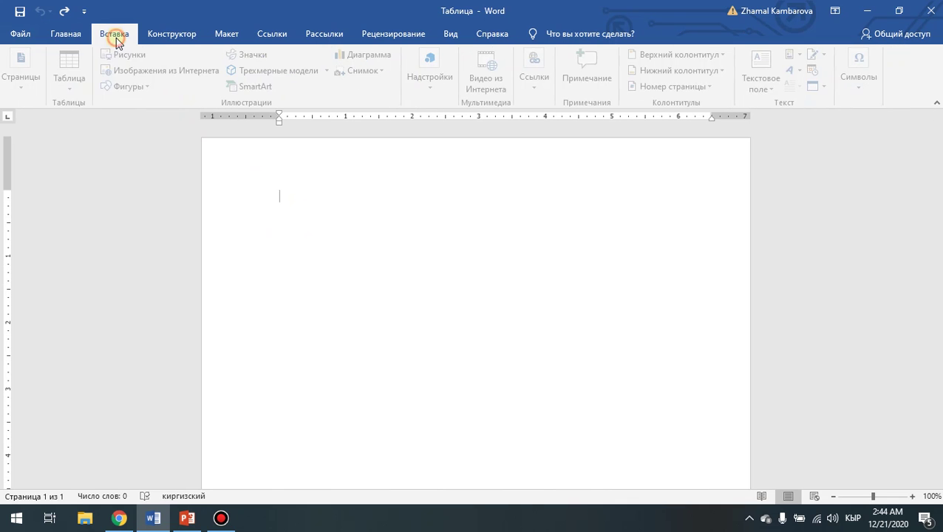
click(78, 90)
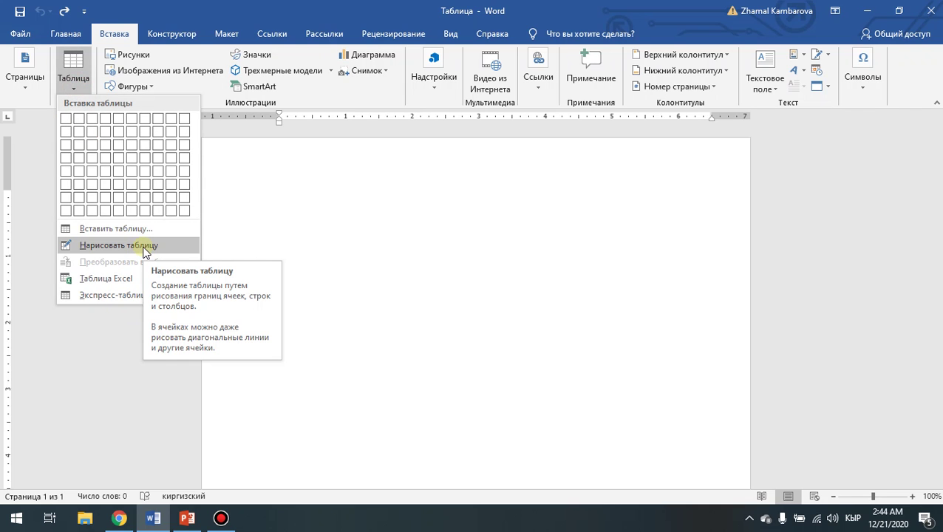
click(144, 248)
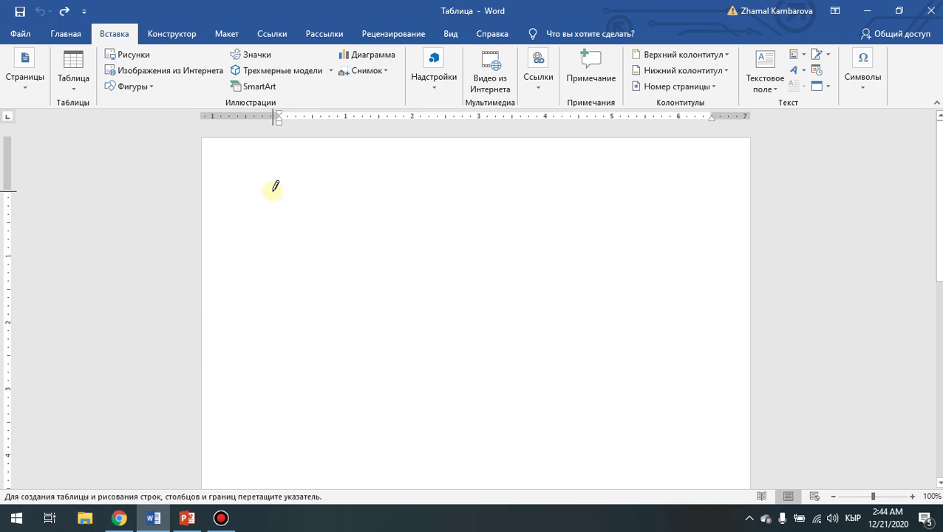
mouse_move(279, 190)
mouse_down()
mouse_move(685, 407)
mouse_move(686, 436)
mouse_up()
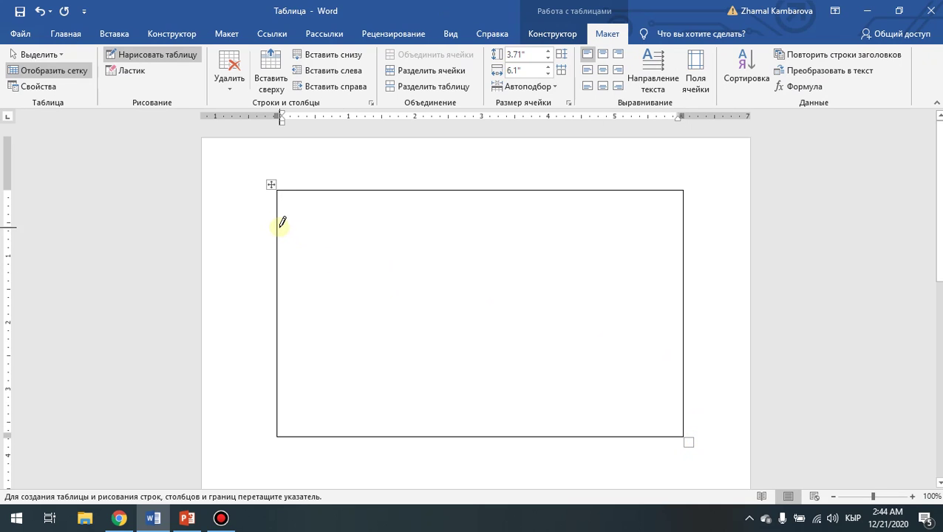
Step: Draw three full-width horizontal lines in the upper half of the table to divide it into four rows
drag(276, 220, 545, 220)
drag(275, 248, 577, 249)
drag(274, 282, 562, 282)
Step: Draw five full-height vertical lines to divide the table into six columns
mouse_move(355, 187)
mouse_down()
mouse_move(337, 364)
mouse_move(345, 415)
mouse_move(354, 414)
mouse_up()
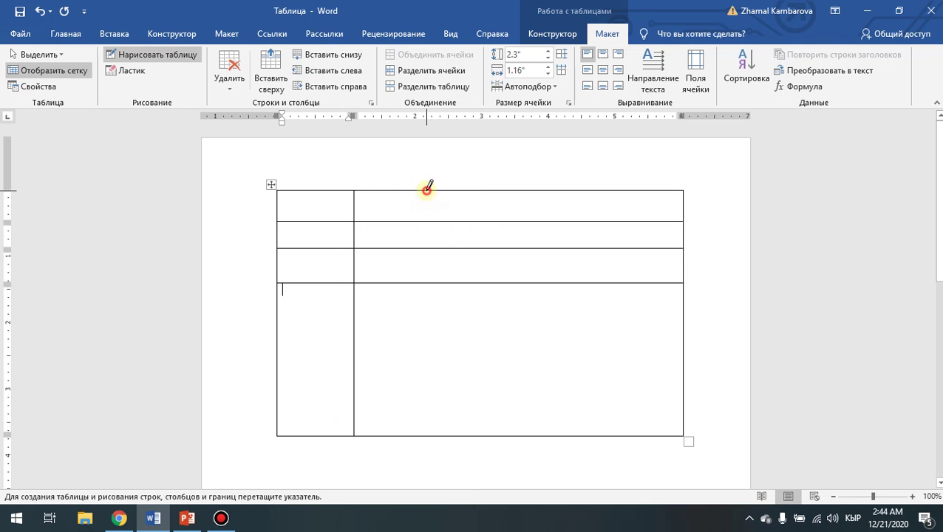
drag(429, 186, 441, 399)
drag(488, 185, 488, 410)
drag(555, 185, 568, 422)
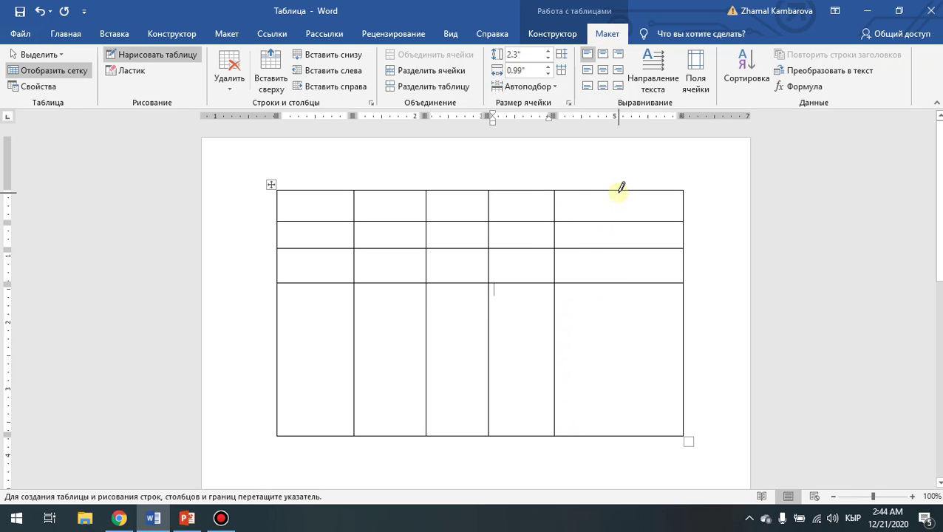
drag(618, 188, 625, 381)
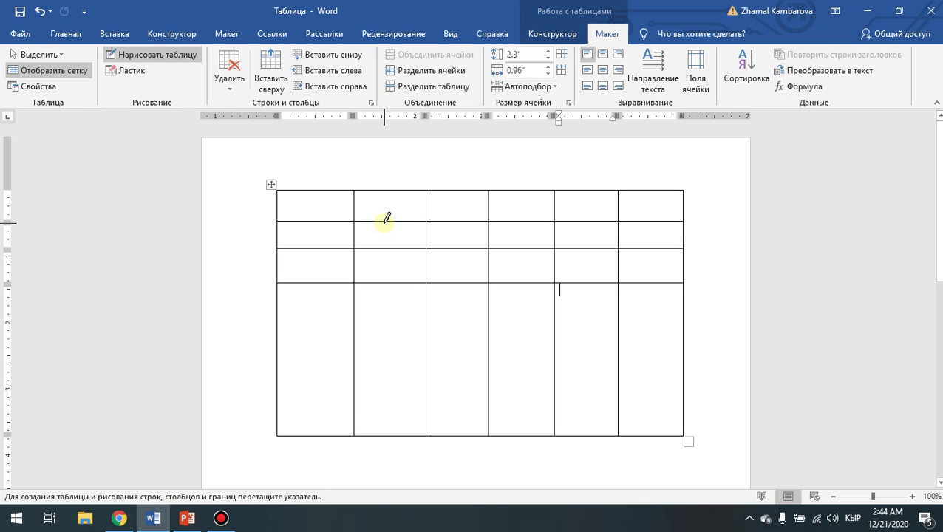
Step: Divide the second cell of the first row into four narrow cells by drawing three short vertical lines
drag(391, 191, 389, 222)
drag(374, 191, 373, 221)
drag(410, 190, 410, 221)
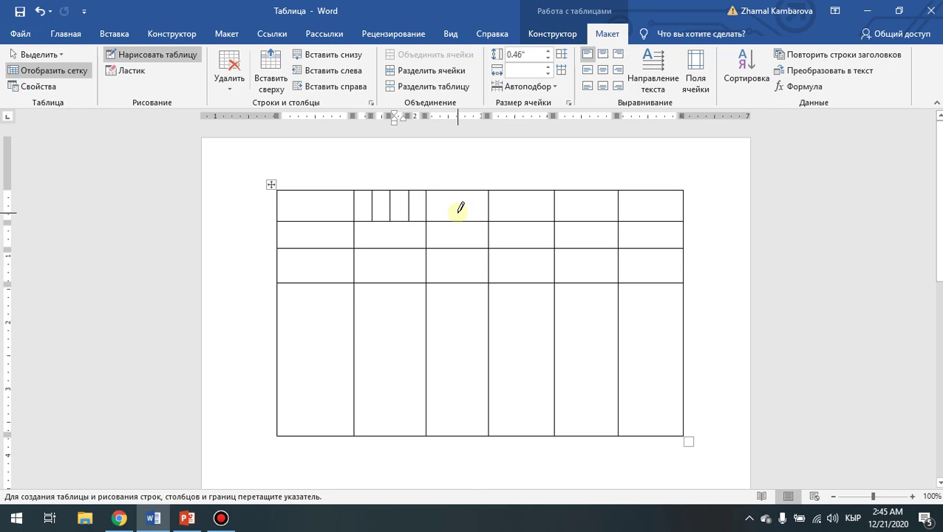
Step: Undo the entire freehand-drawn table, including its cell divisions, columns, rows and outer border
key(ctrl+z)
key(ctrl+z)
key(ctrl+z)
key(ctrl+z)
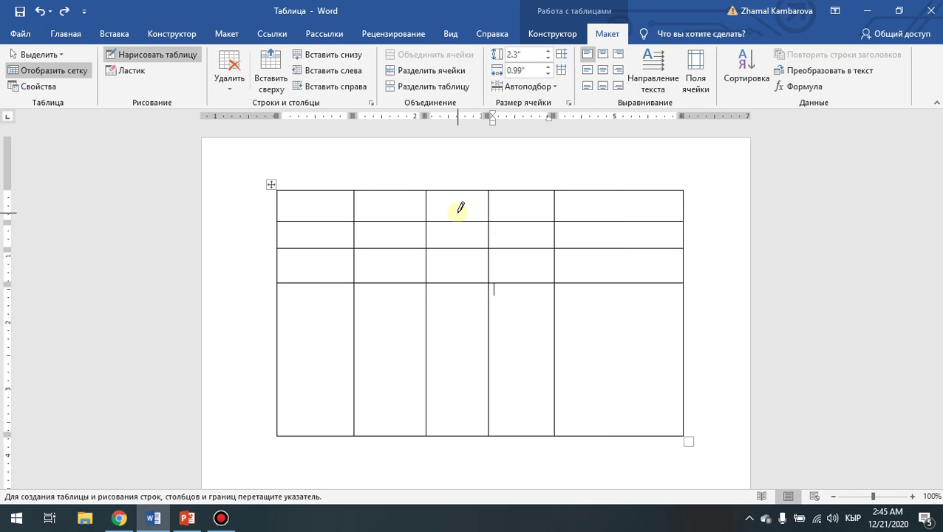
key(ctrl+z)
key(ctrl+z)
key(ctrl+z)
key(ctrl+z)
key(ctrl+z)
key(ctrl+z)
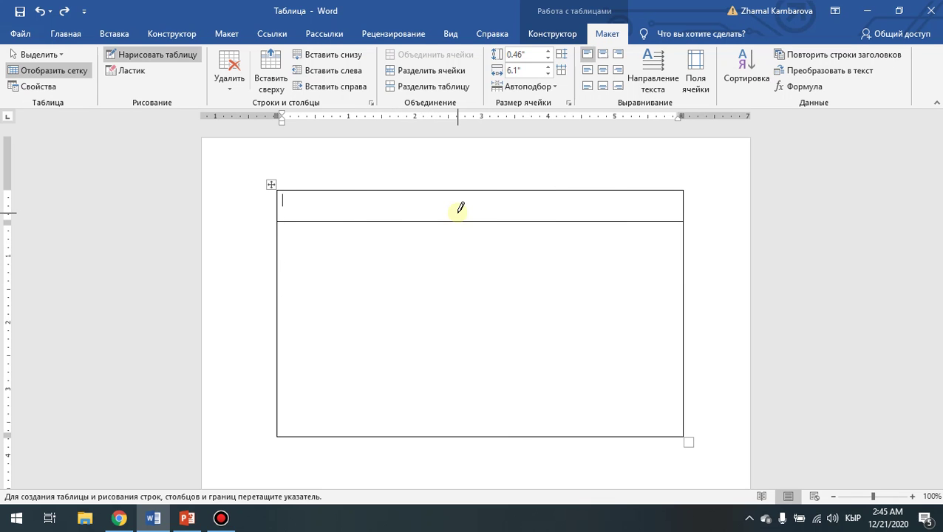
key(ctrl+z)
key(ctrl+z)
Step: Insert an Excel spreadsheet into the document and enter 2 in cell A1 and 63 in cell B1
click(111, 33)
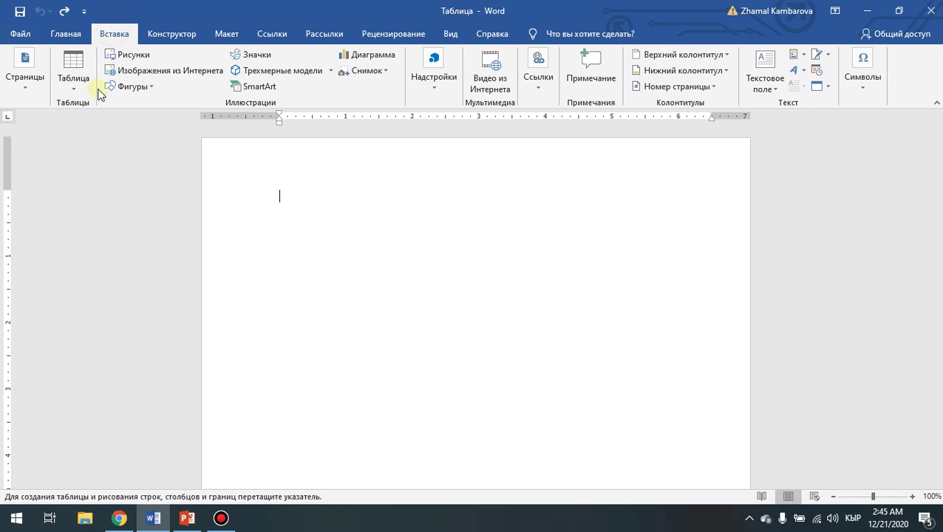
click(71, 83)
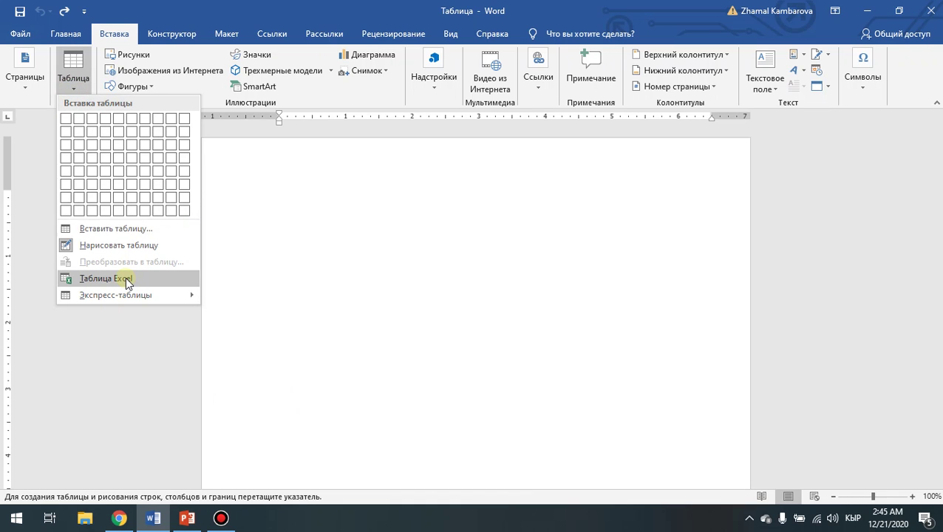
click(126, 279)
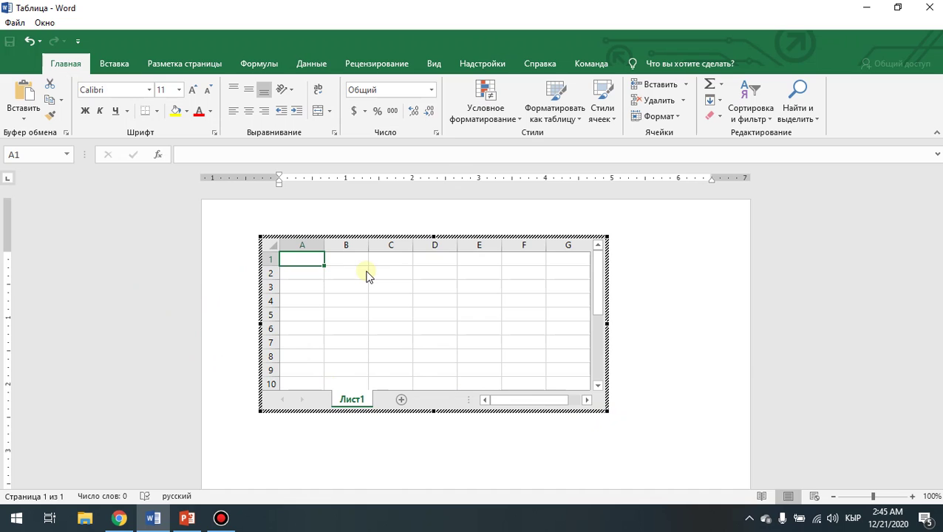
text(2)
key(Tab)
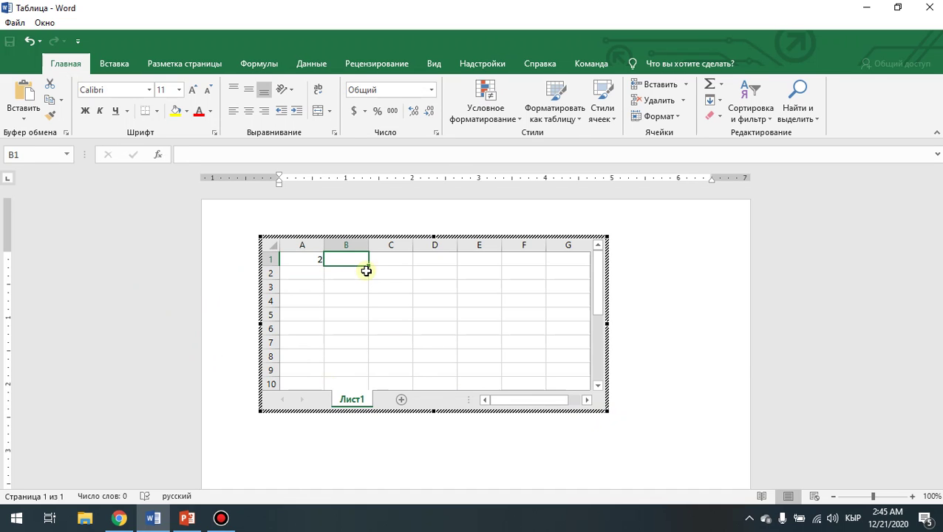
text(63)
key(Tab)
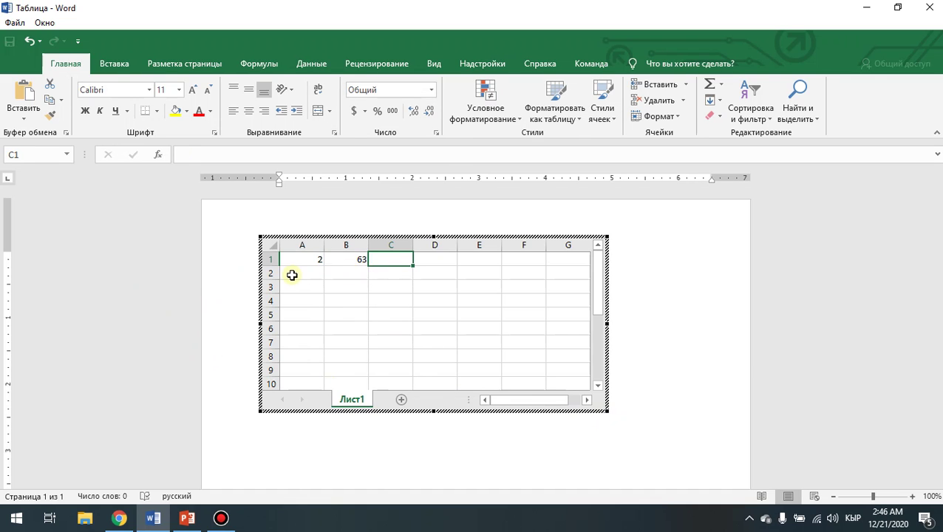
Step: Multiply the two values with the formula =A1*B1 in cell C1 and check the contents of cells A1 to C1
text(=)
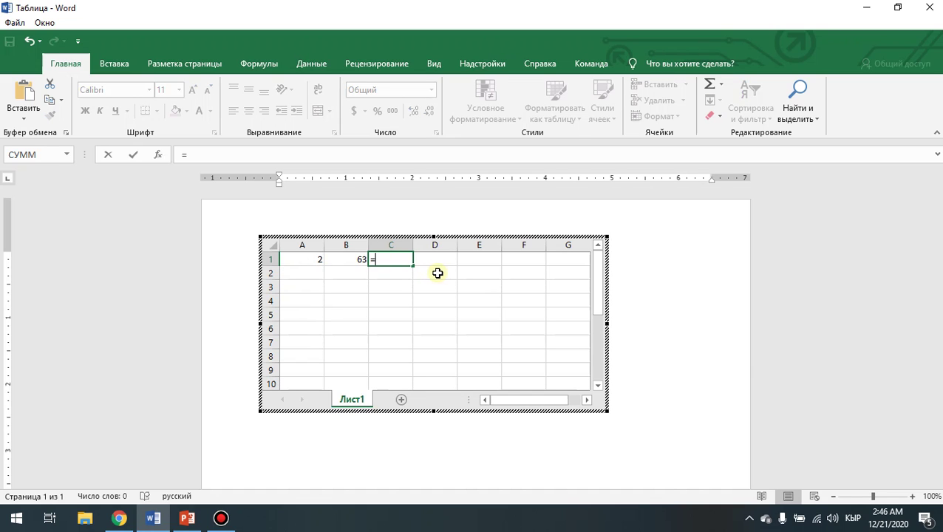
click(314, 260)
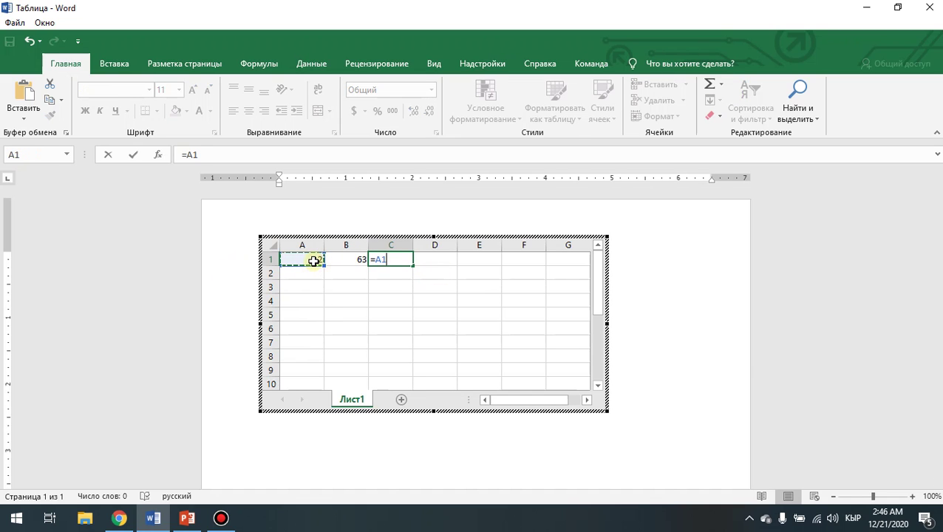
text(*)
click(349, 260)
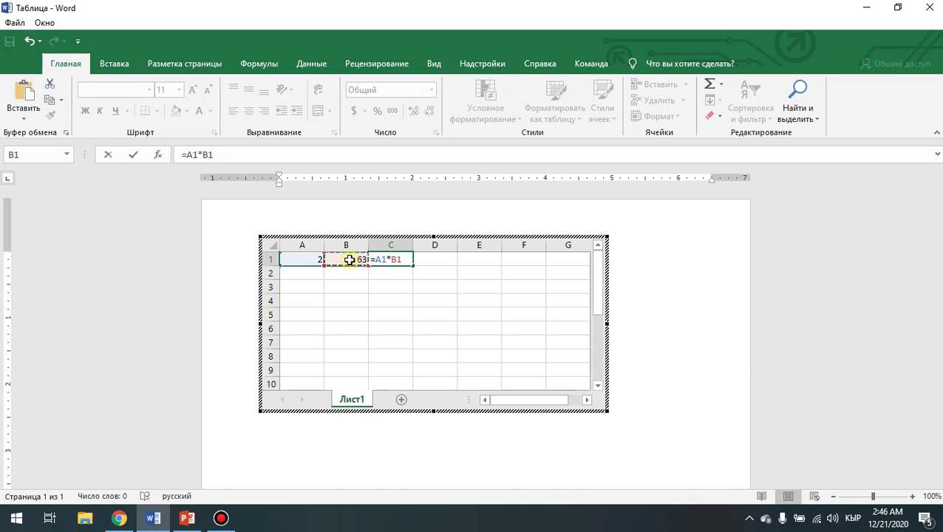
key(Return)
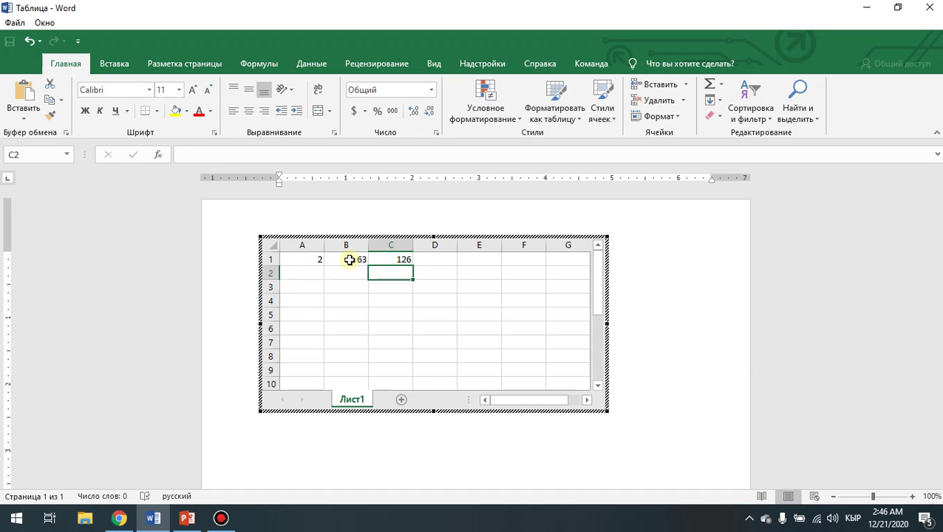
click(400, 259)
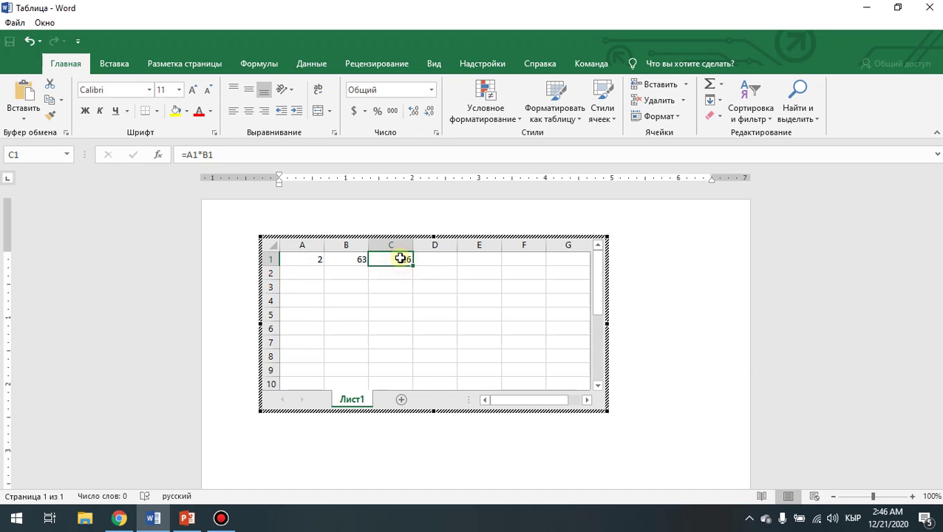
click(294, 259)
click(340, 259)
click(393, 258)
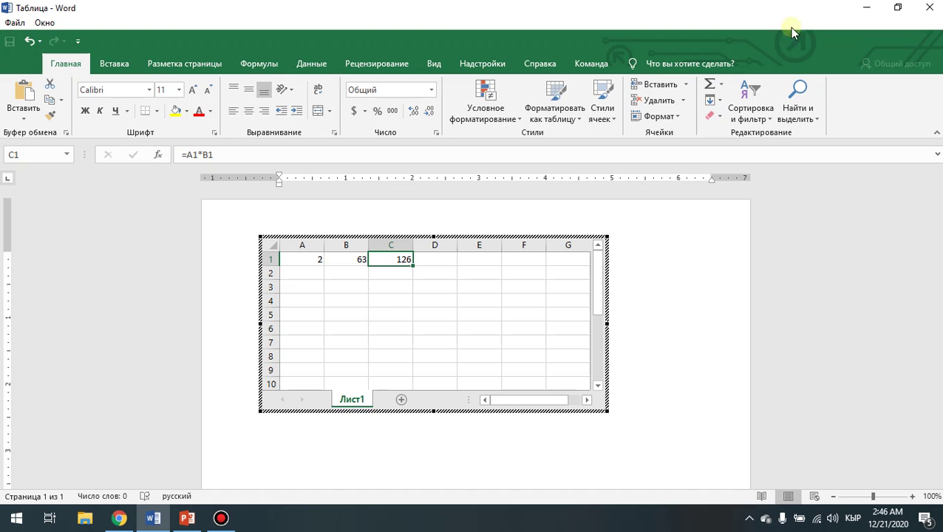
Step: Look over the insert, page layout, formula and data commands available for the embedded spreadsheet
click(120, 62)
scroll(236, 62, down, 4)
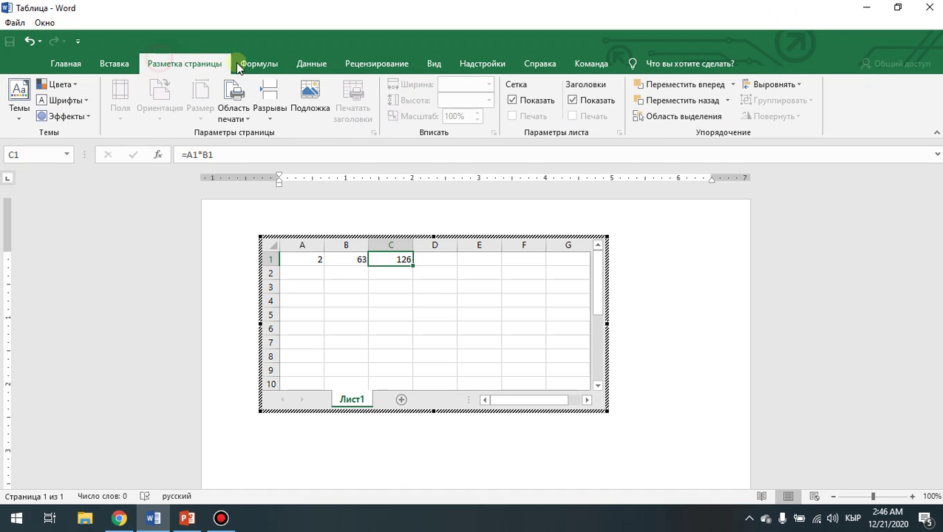
click(255, 63)
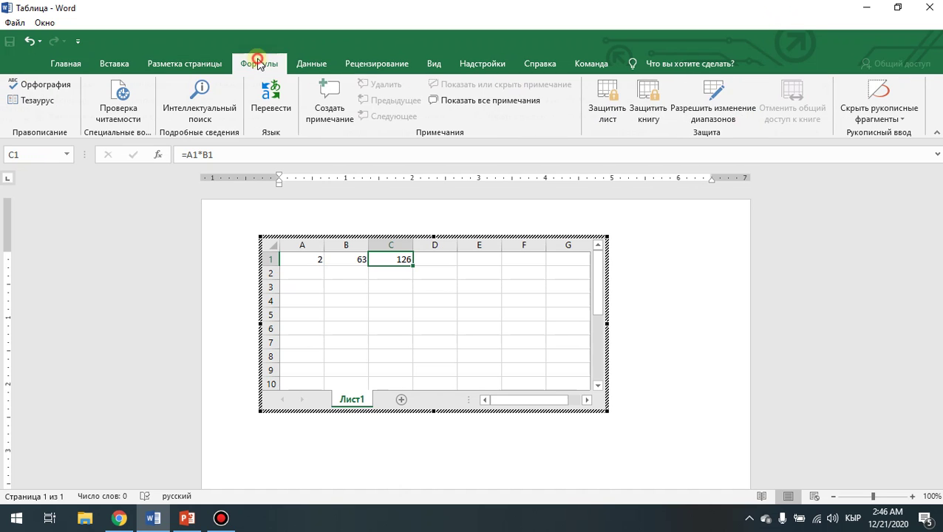
click(307, 63)
click(174, 64)
click(101, 65)
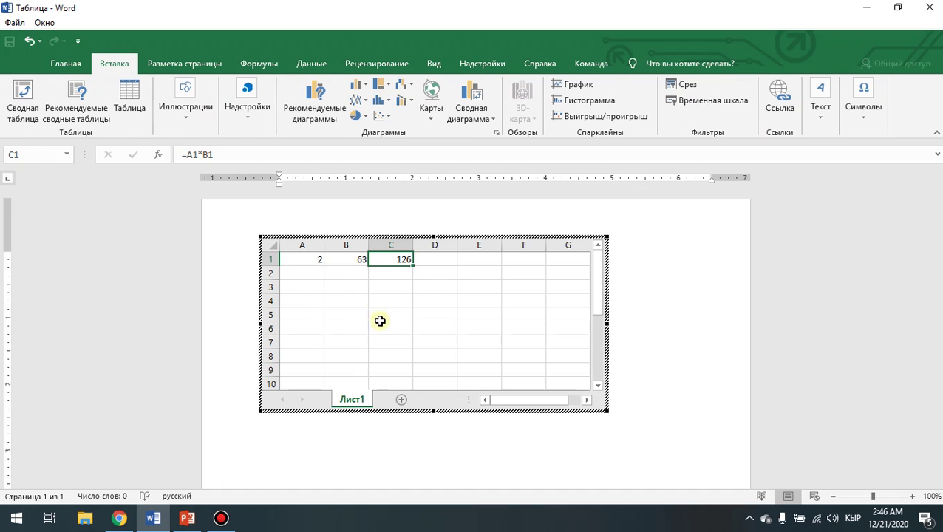
click(70, 63)
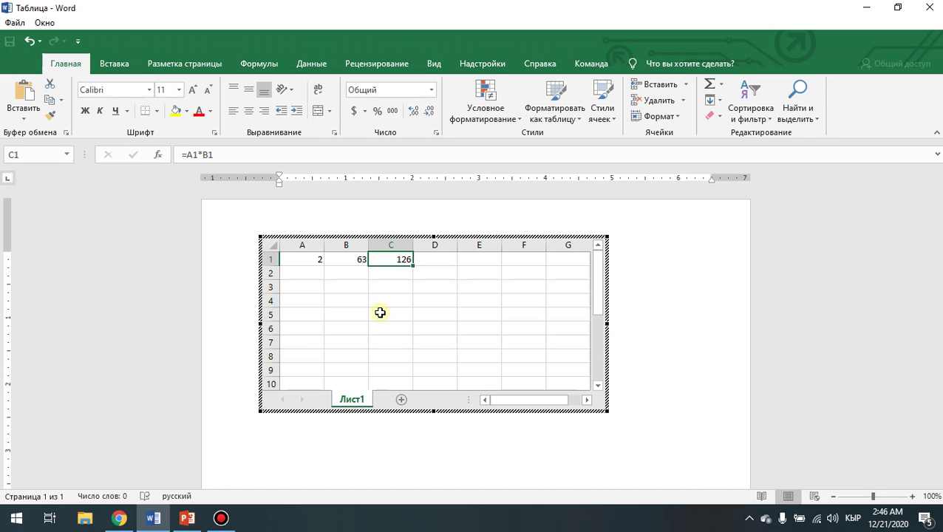
Step: Leave the embedded spreadsheet to return to the document, and reopen the sheet for editing
click(354, 299)
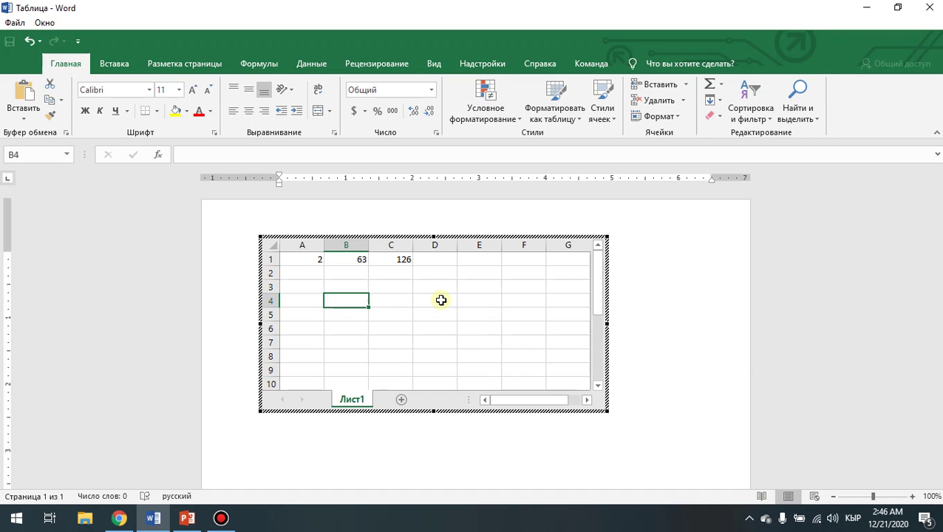
key(Escape)
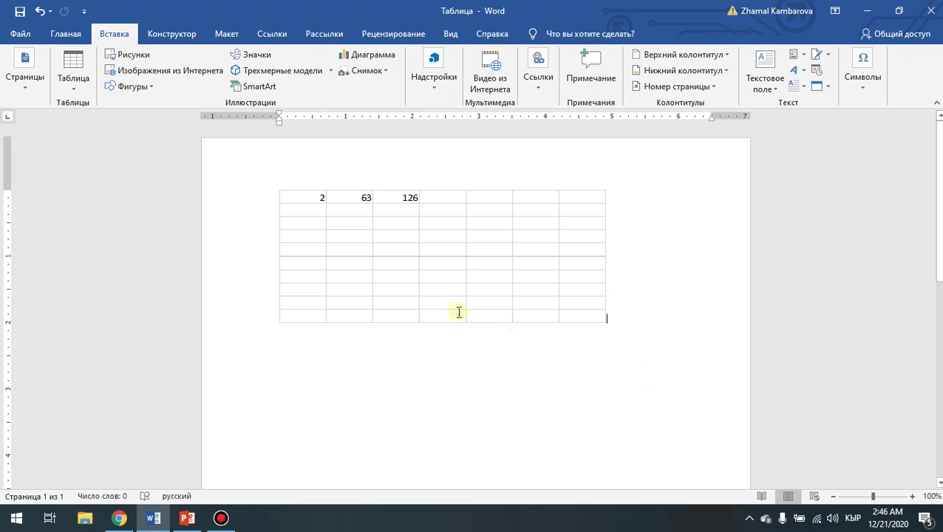
click(307, 205)
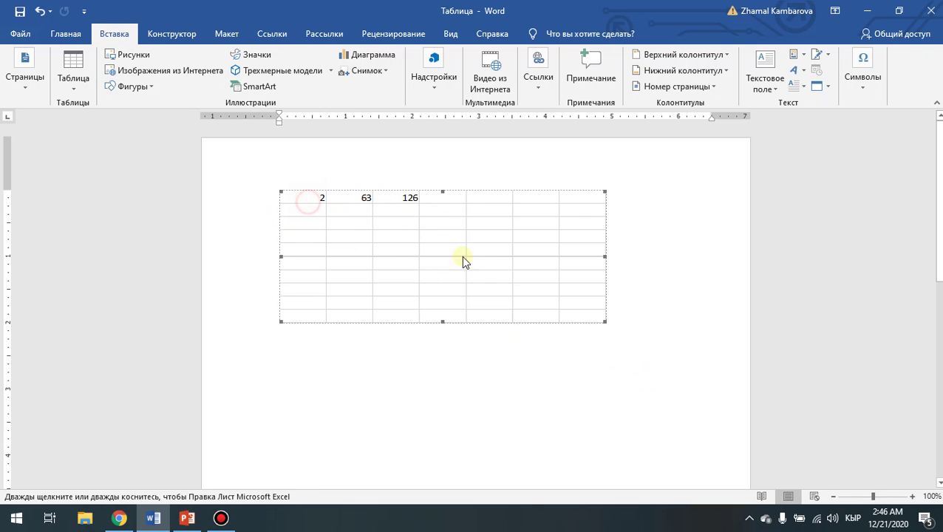
double_click(355, 223)
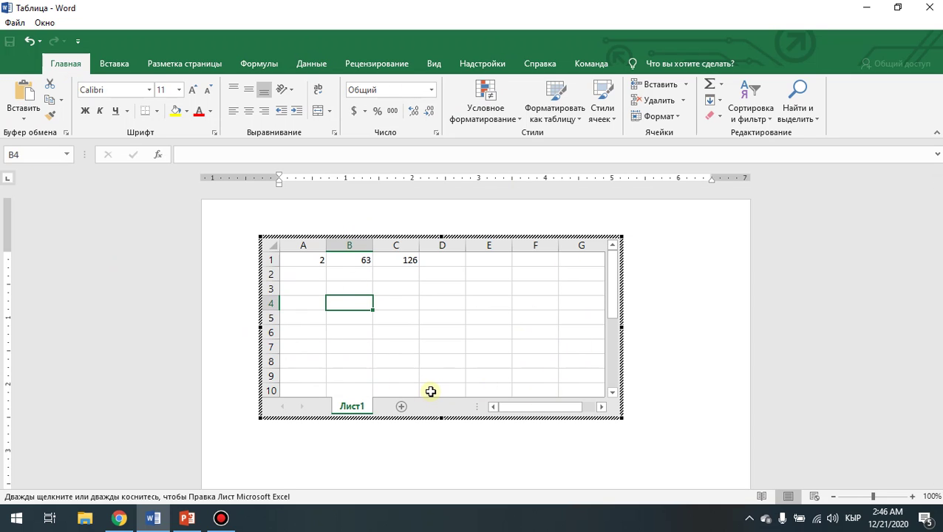
Step: Stop editing the embedded spreadsheet and undo its insertion
click(345, 287)
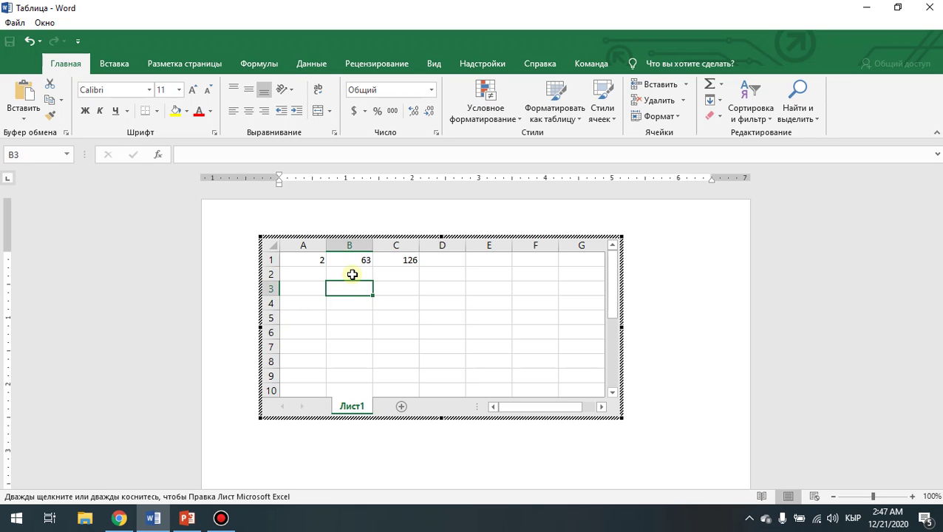
key(Escape)
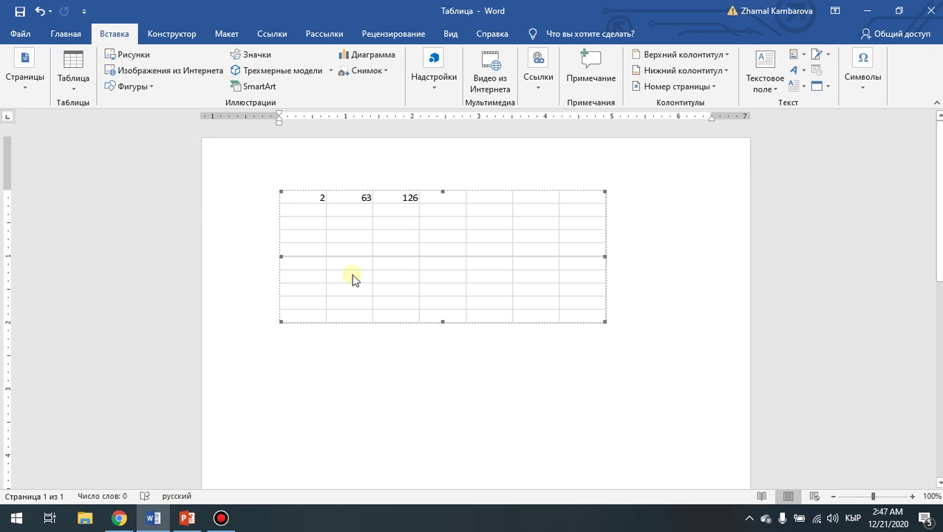
key(ctrl+z)
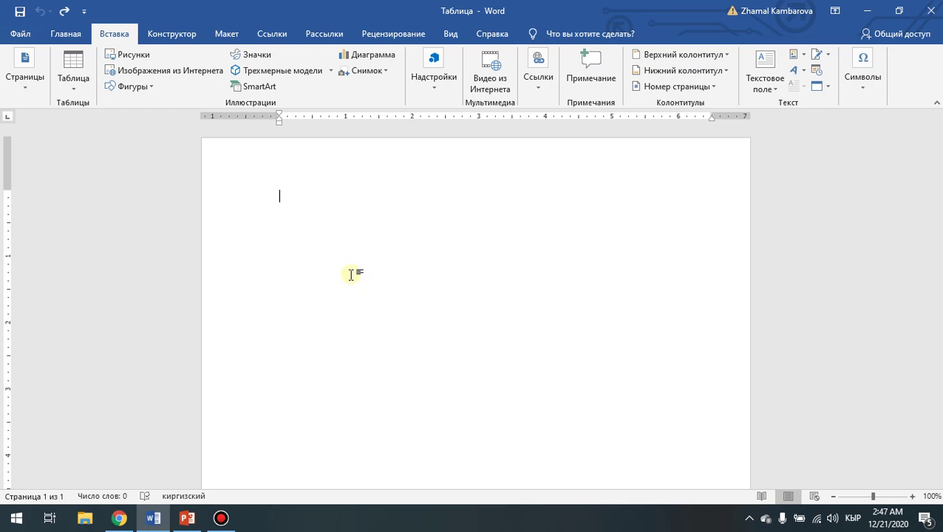
Step: Insert the built-in quick table titled "Студенты нашего университета, 2005" into the blank document
click(77, 94)
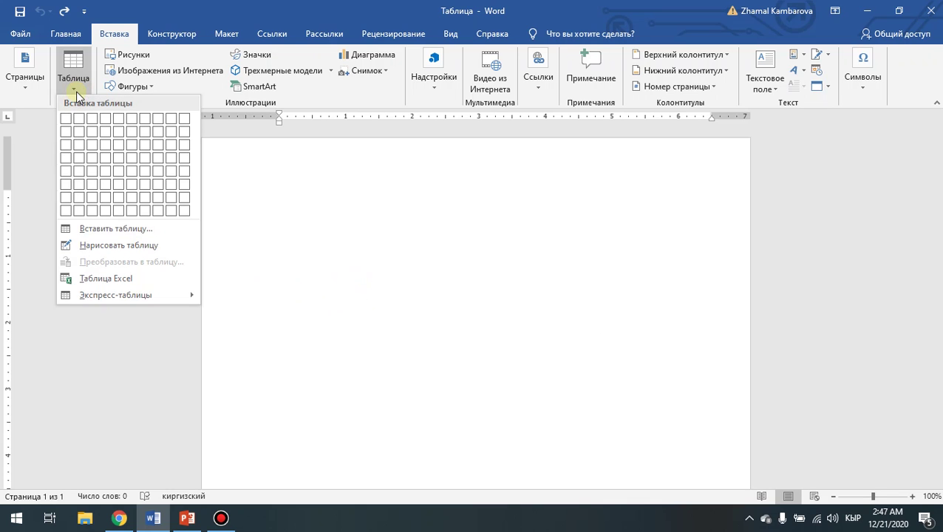
mouse_move(109, 302)
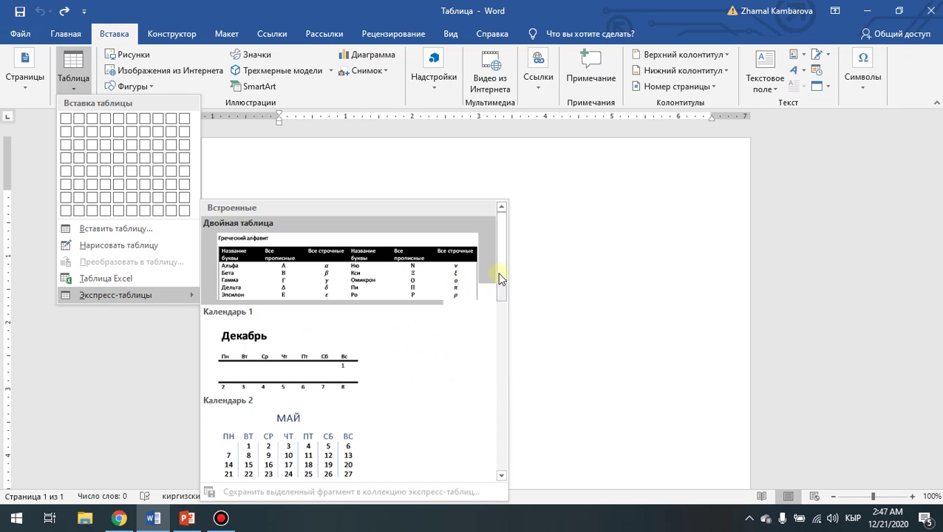
drag(503, 265, 503, 315)
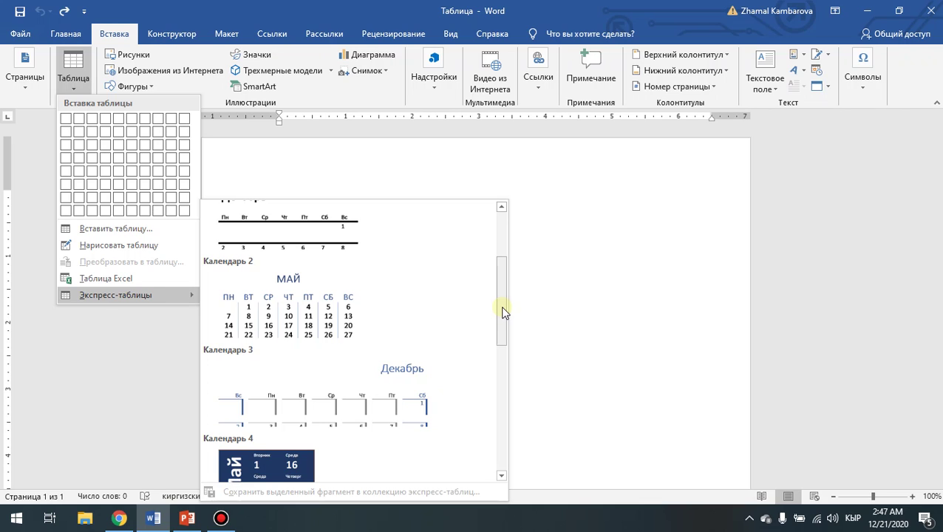
drag(504, 307, 472, 432)
click(414, 385)
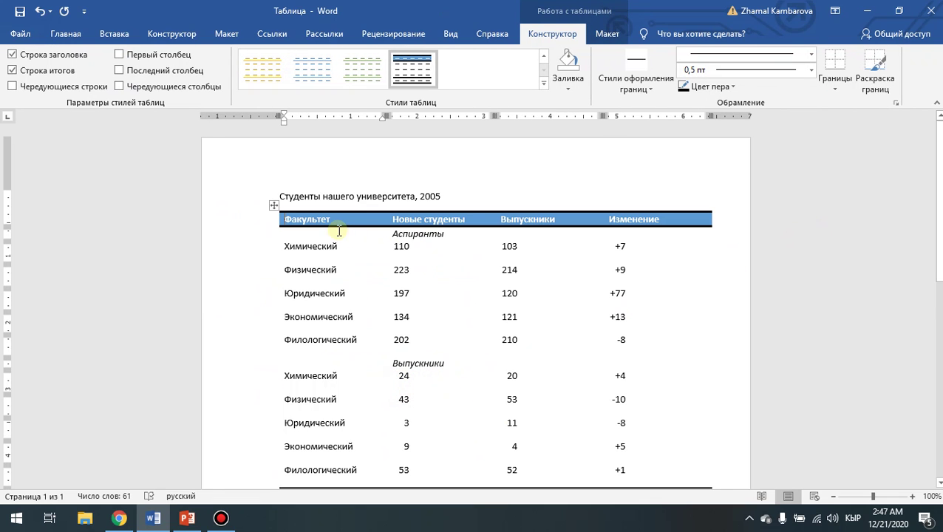
Step: Examine the inserted quick table from its header to its source note and save the document
scroll(442, 353, down, 3)
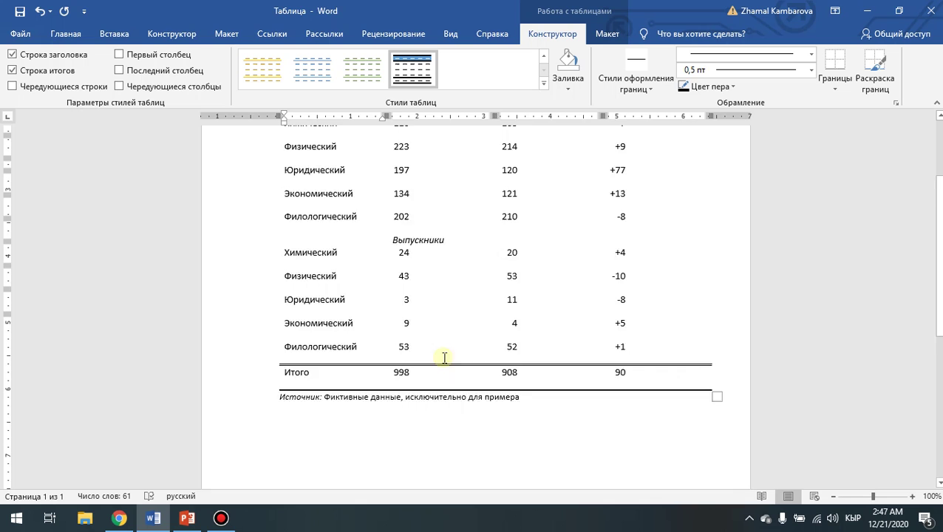
scroll(444, 358, down, 2)
scroll(445, 358, up, 4)
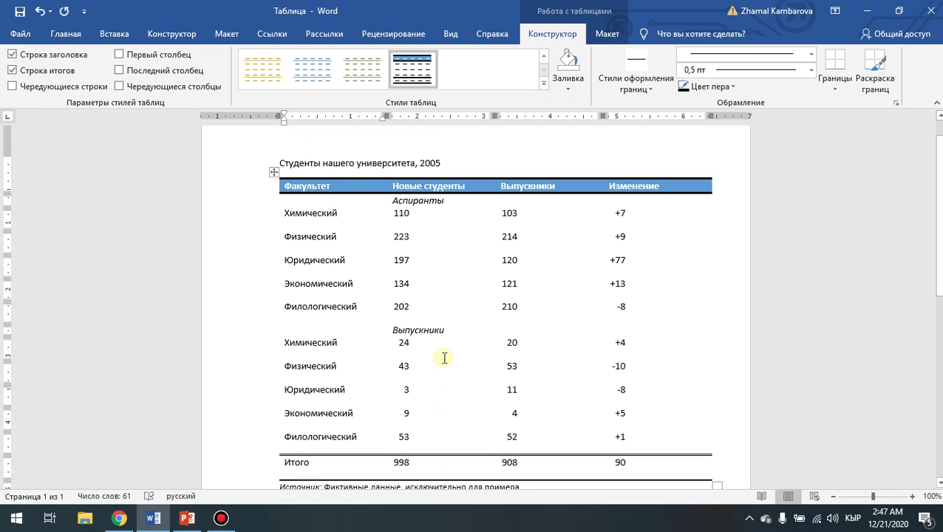
key(ctrl+s)
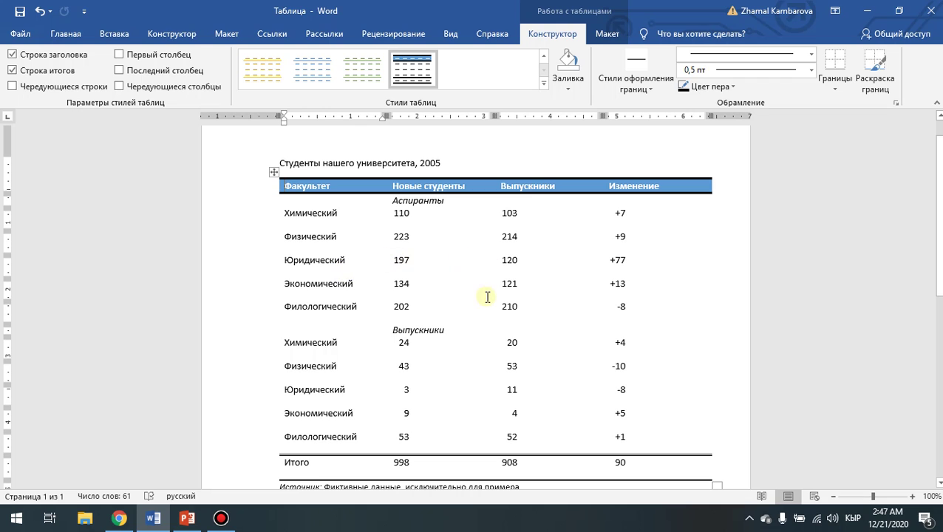
Step: Undo the insertion of the university students quick table
key(ctrl+z)
key(ctrl+z)
key(ctrl+z)
key(ctrl+z)
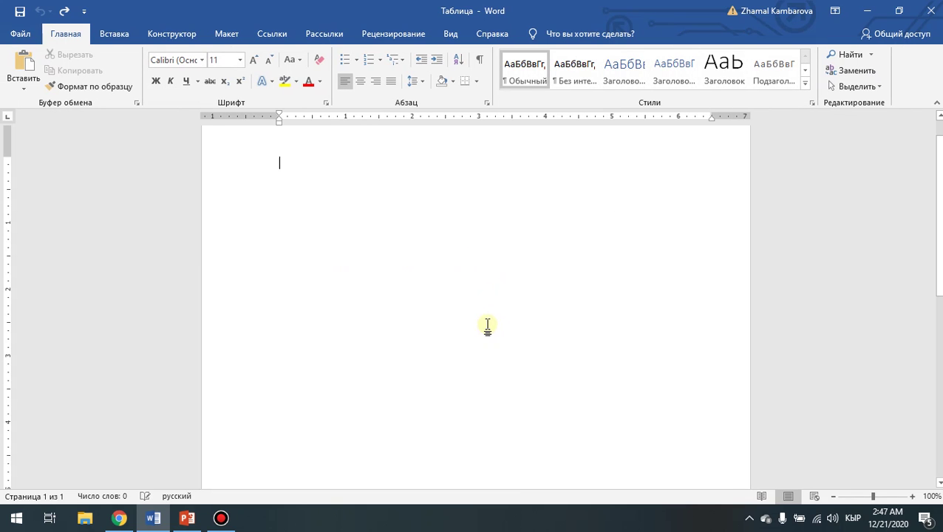
click(115, 34)
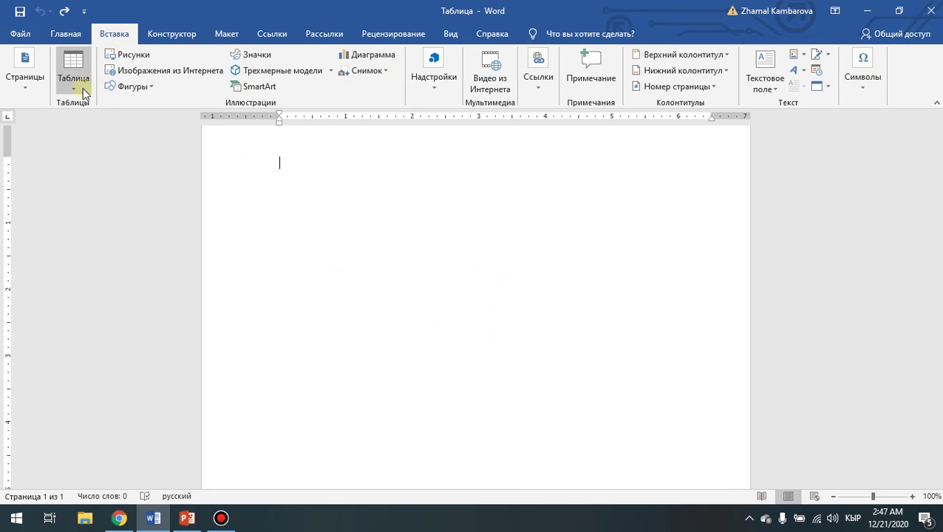
click(82, 85)
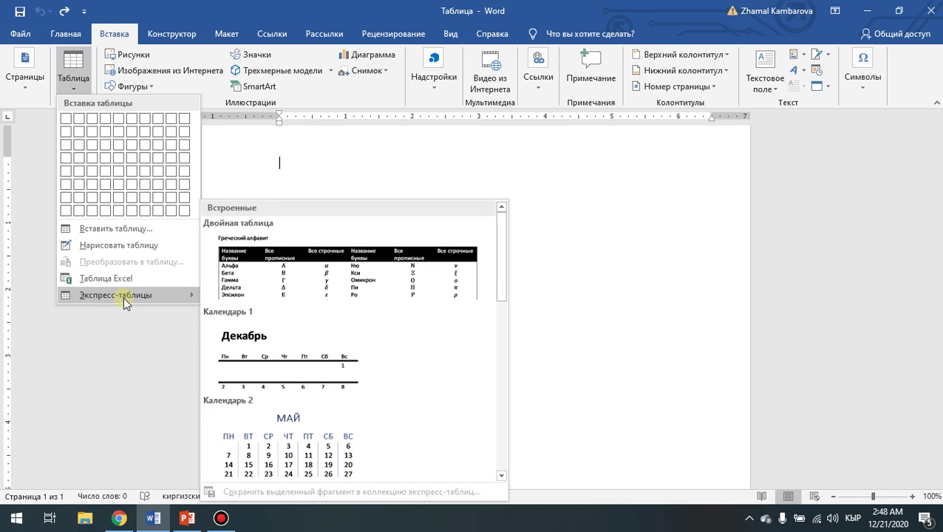
click(356, 169)
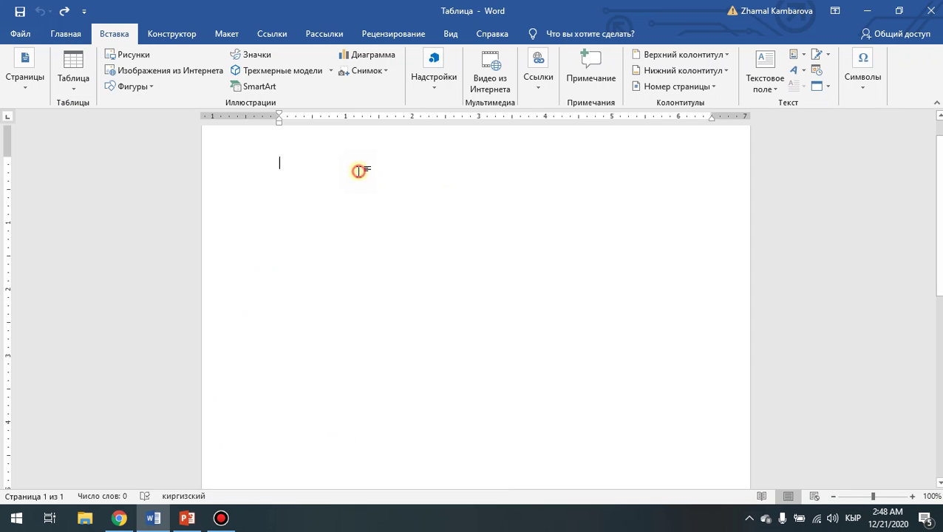
Step: Switch to the PowerPoint presentation to check the plan slide and return to the Word document
click(187, 518)
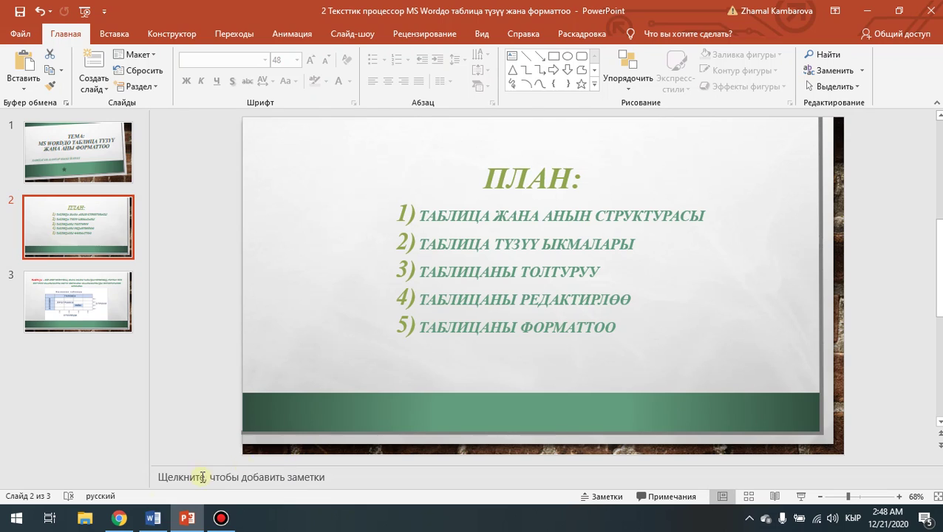
click(152, 519)
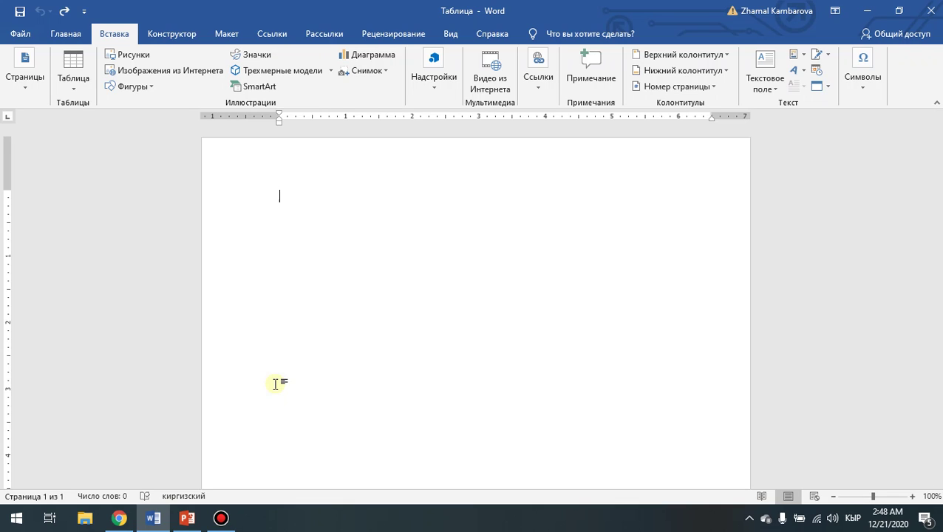
Step: Write the heading "Студенттердин информатика предмети боюнча жетишүү таблицасы" in the blank document and dismiss the missing proofing tools notice
text(Сту)
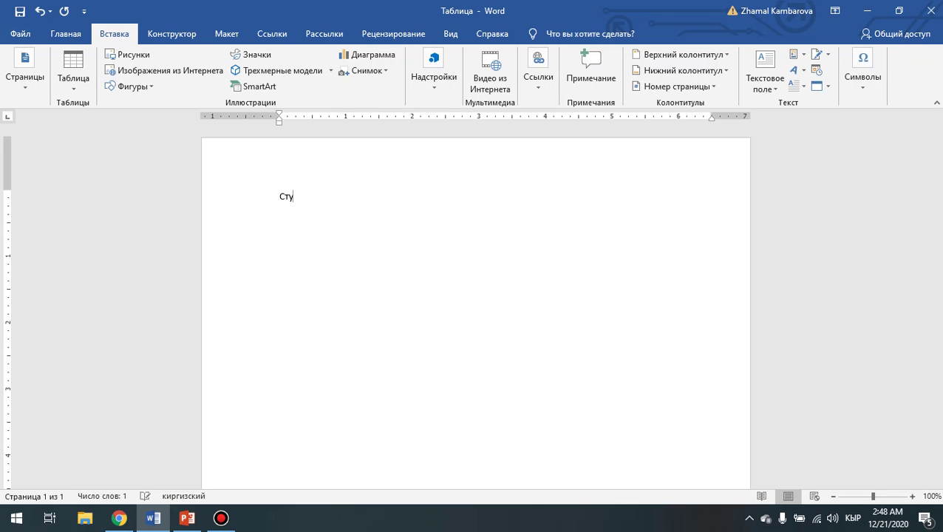
text(денттердин информатик)
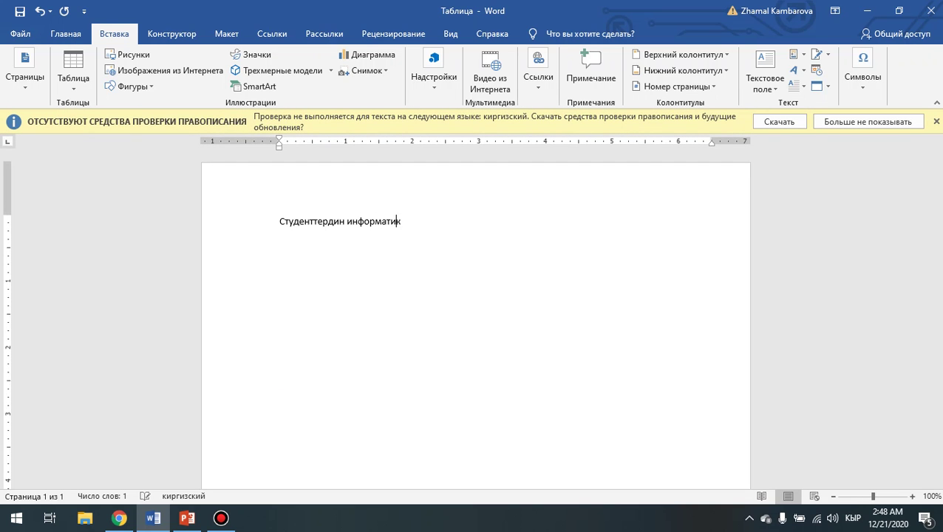
text(а предмети боюнча)
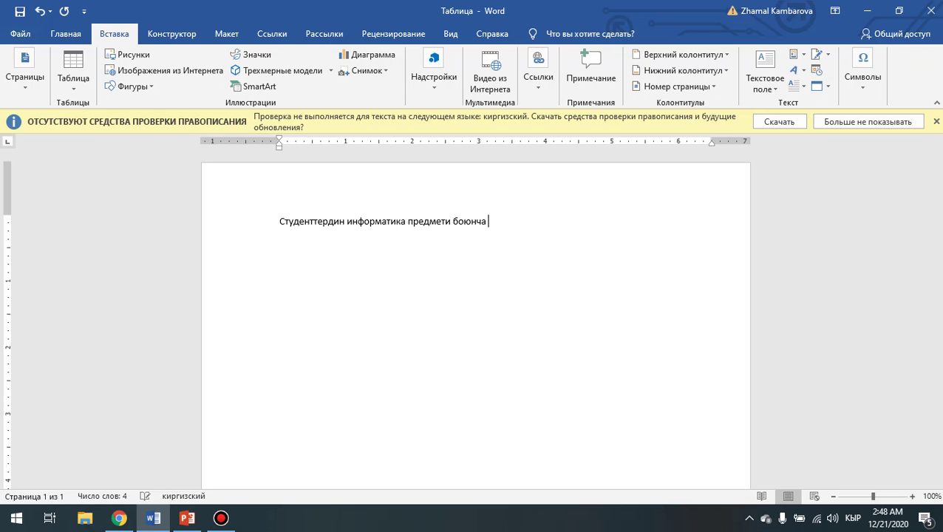
text( жетишүү таблицасы)
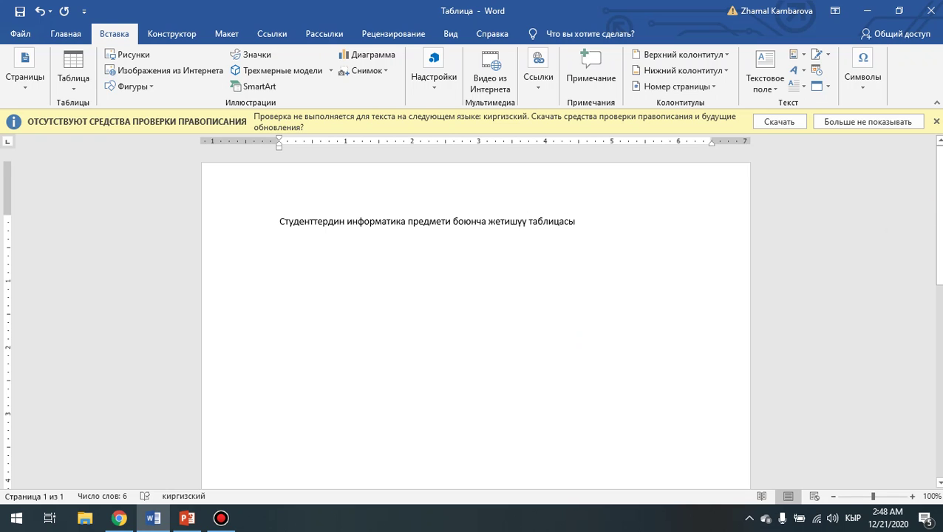
click(934, 121)
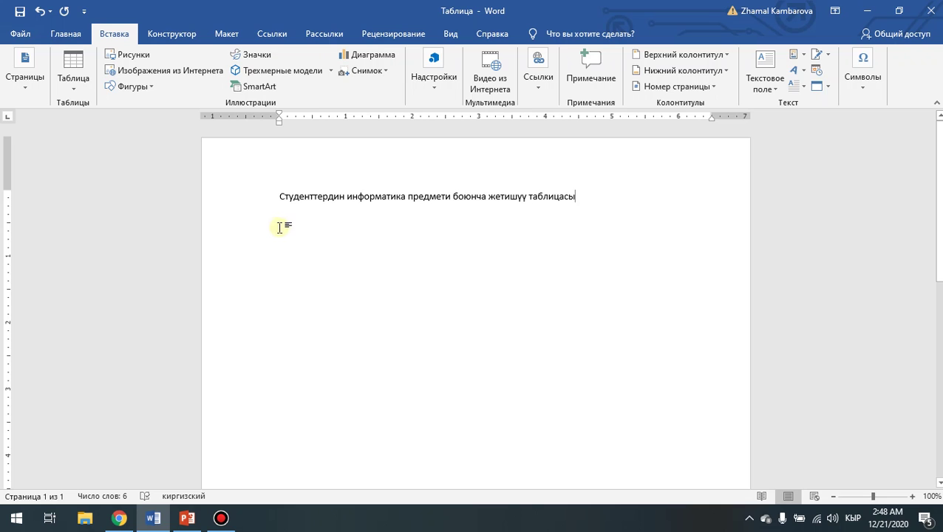
Step: Centre the heading and set its font to Times New Roman at 16 pt
drag(280, 195, 632, 196)
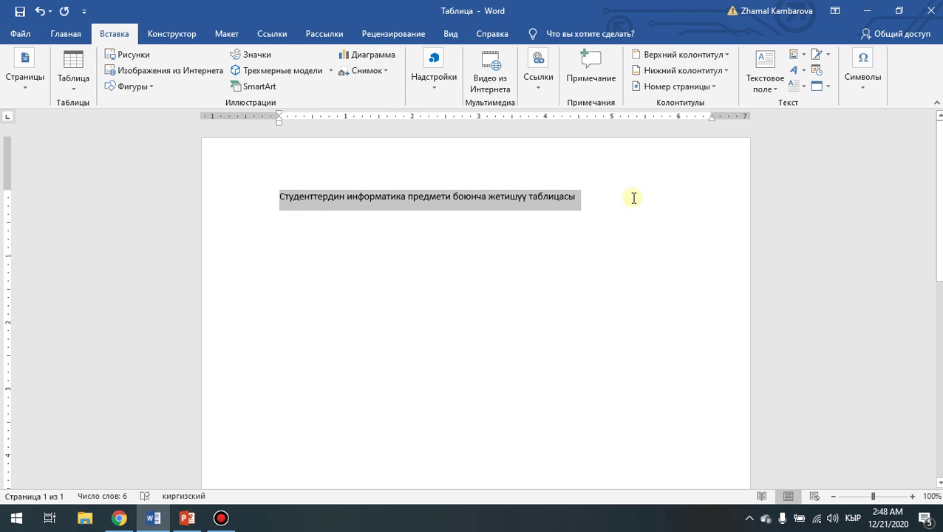
click(65, 34)
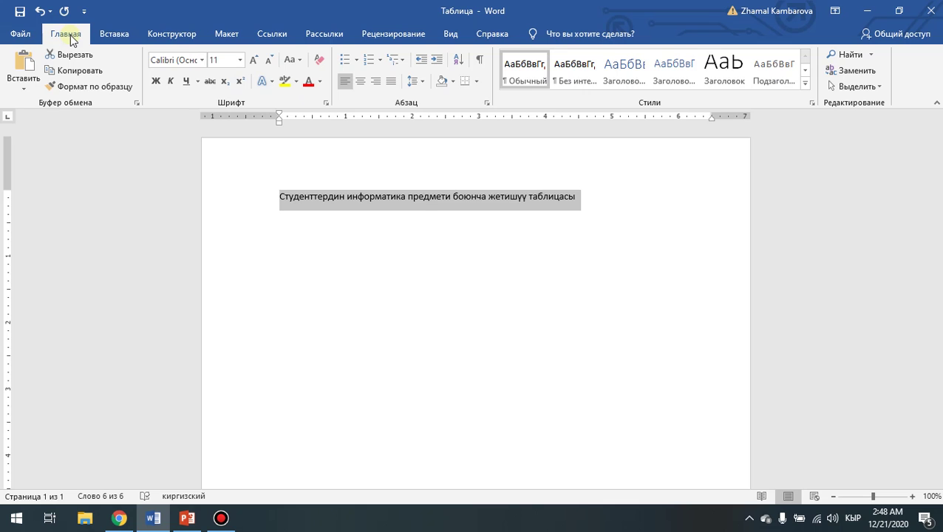
click(361, 82)
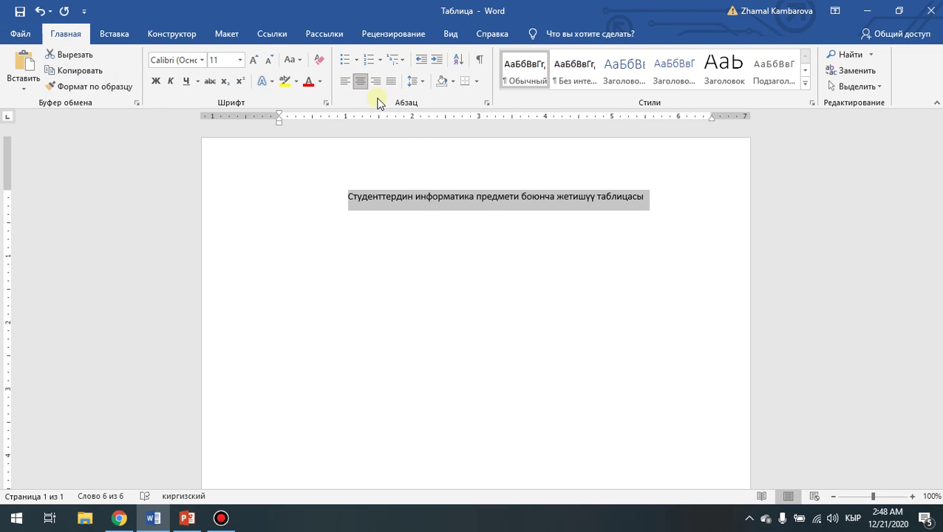
click(202, 60)
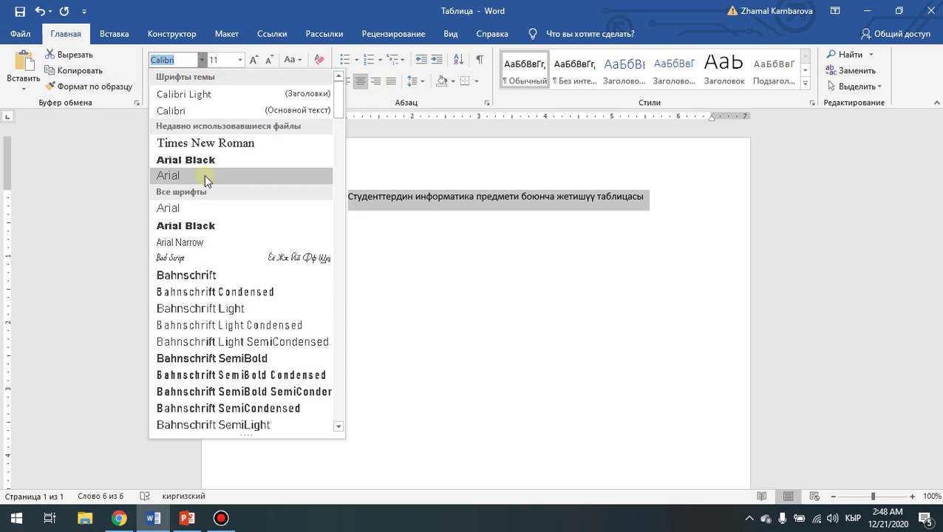
click(207, 143)
click(240, 60)
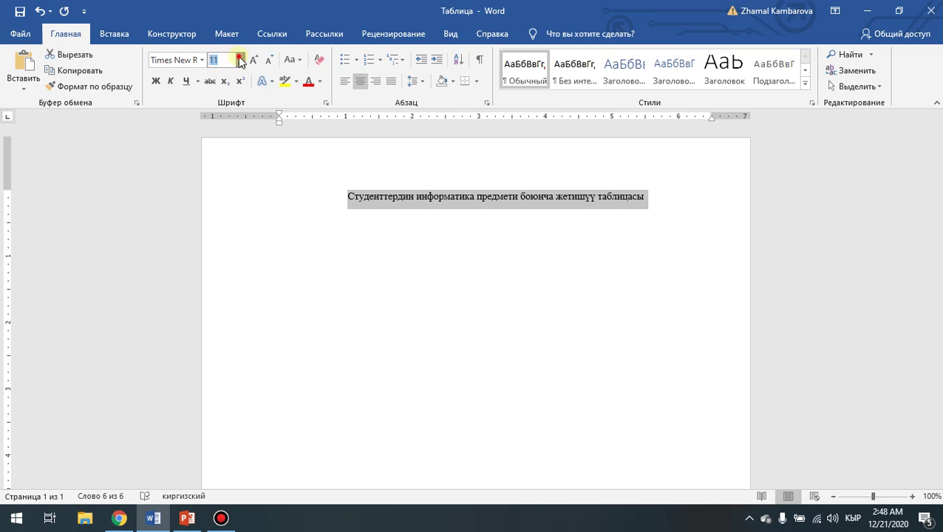
click(219, 157)
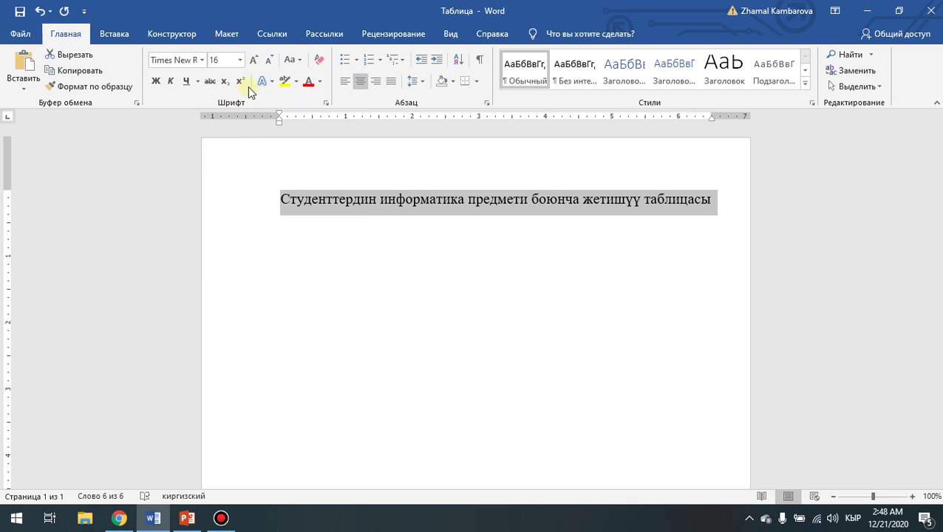
Step: Make the heading bold and italic, try it at 14 pt and restore it to 16 pt
click(170, 80)
click(155, 80)
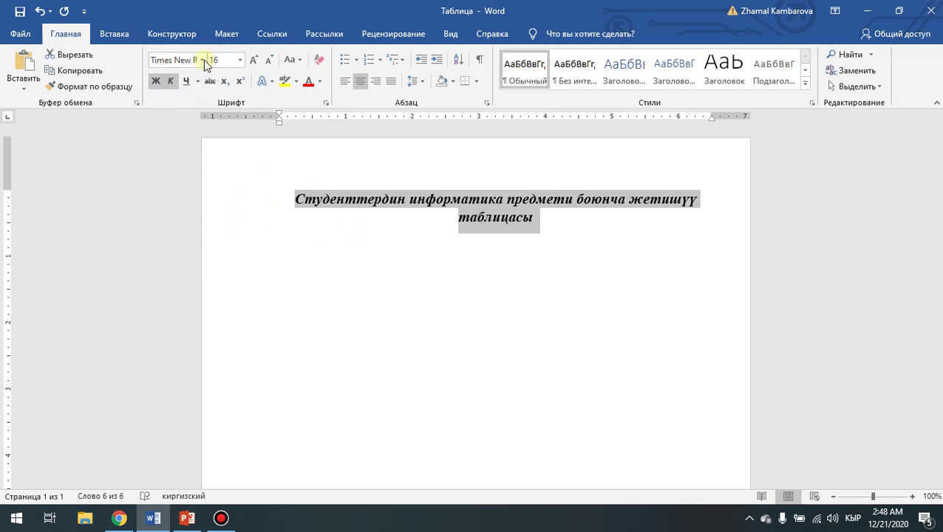
click(268, 61)
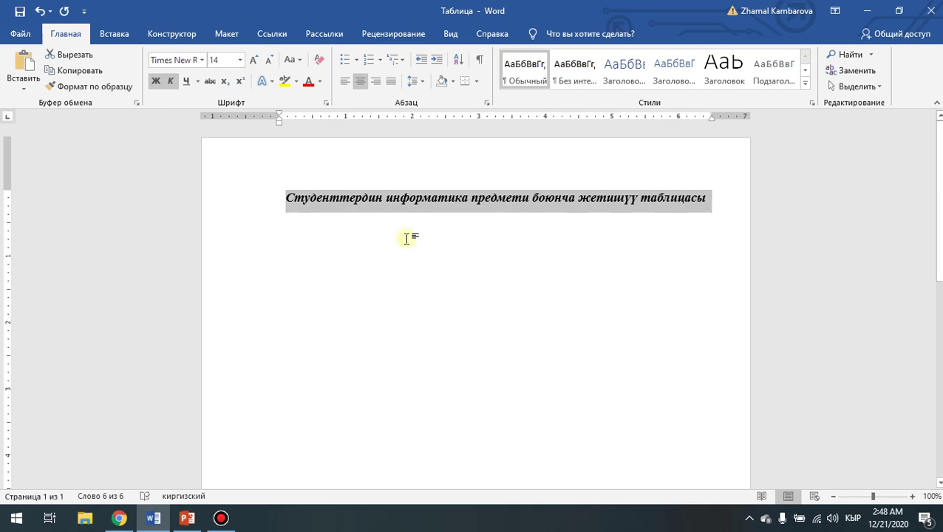
click(254, 60)
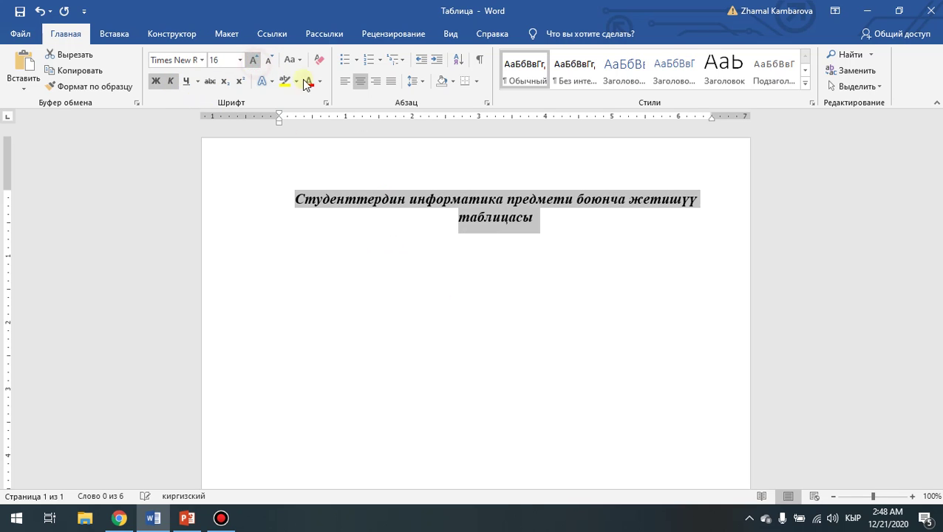
Step: Insert a table of 5 columns and 31 rows with automatic fixed column width on a new line below the heading
click(574, 230)
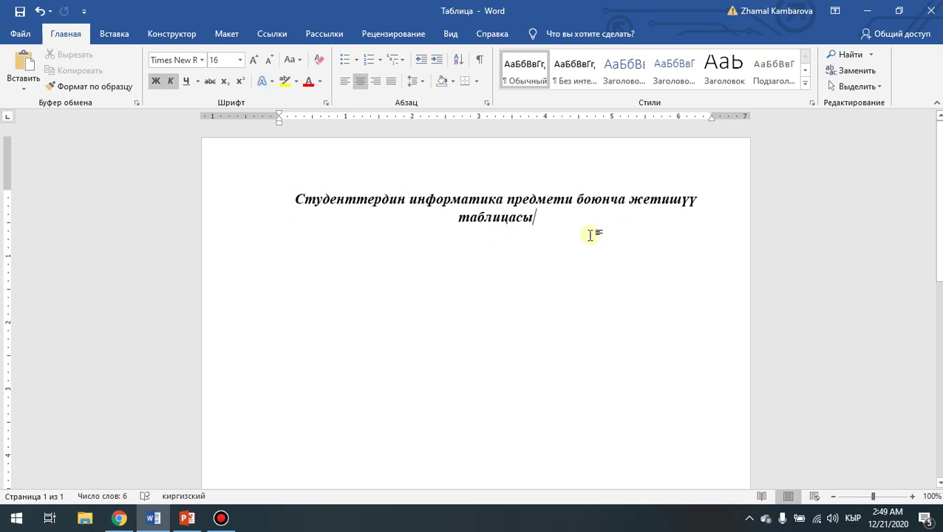
key(Return)
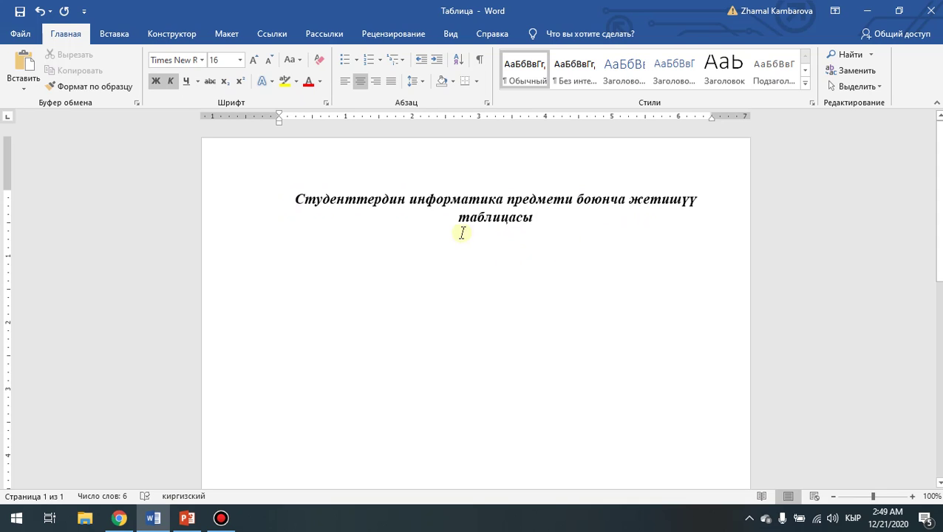
click(102, 31)
click(77, 90)
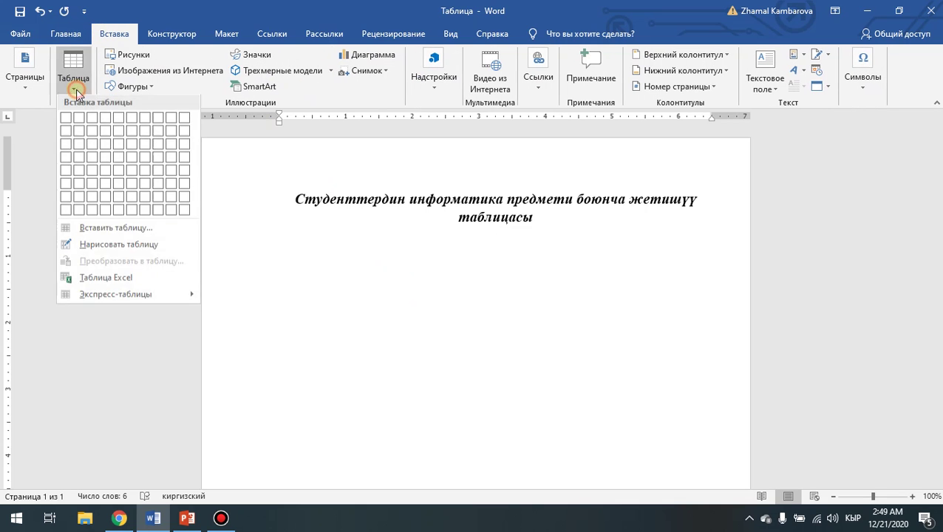
click(118, 229)
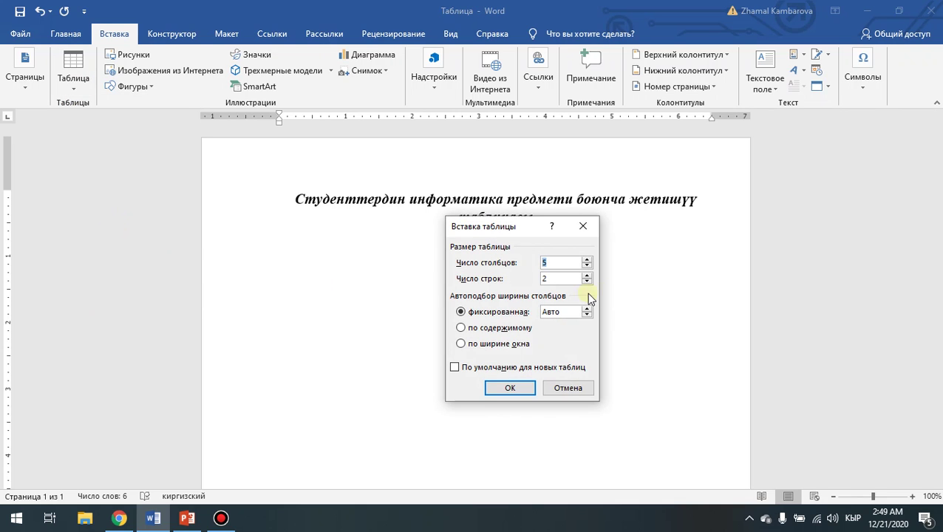
click(550, 278)
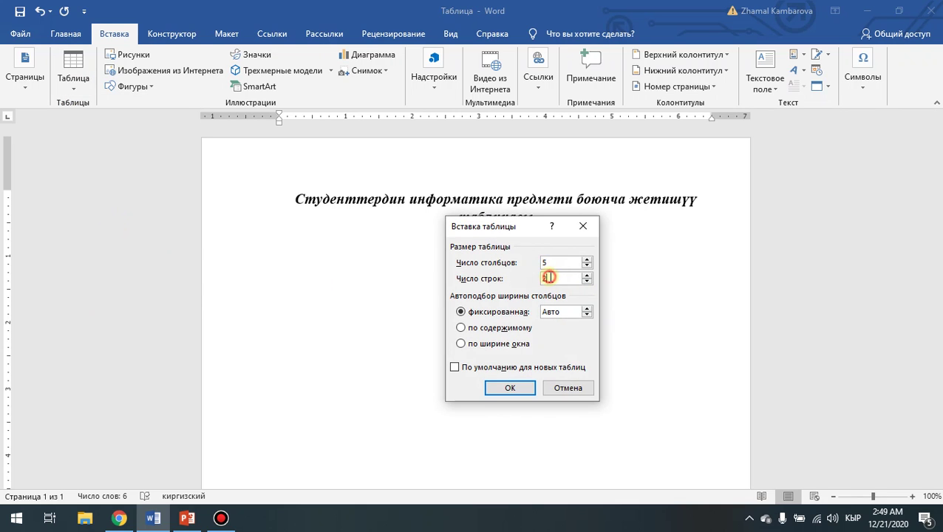
key(BackSpace)
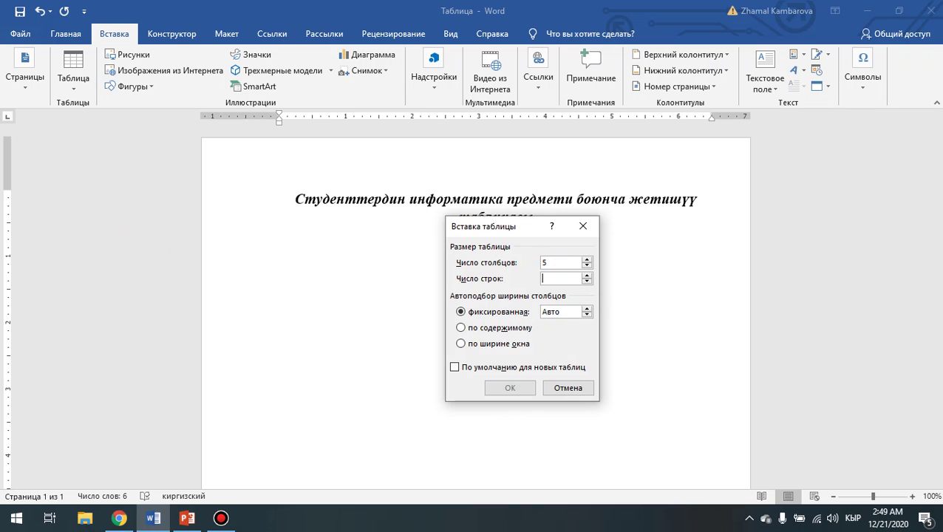
text(31)
key(Return)
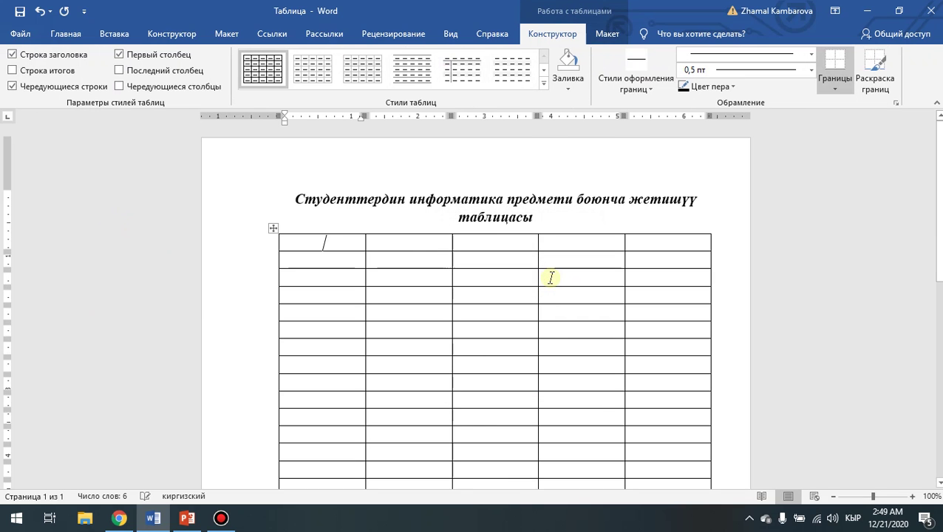
scroll(416, 355, down, 5)
scroll(403, 389, down, 3)
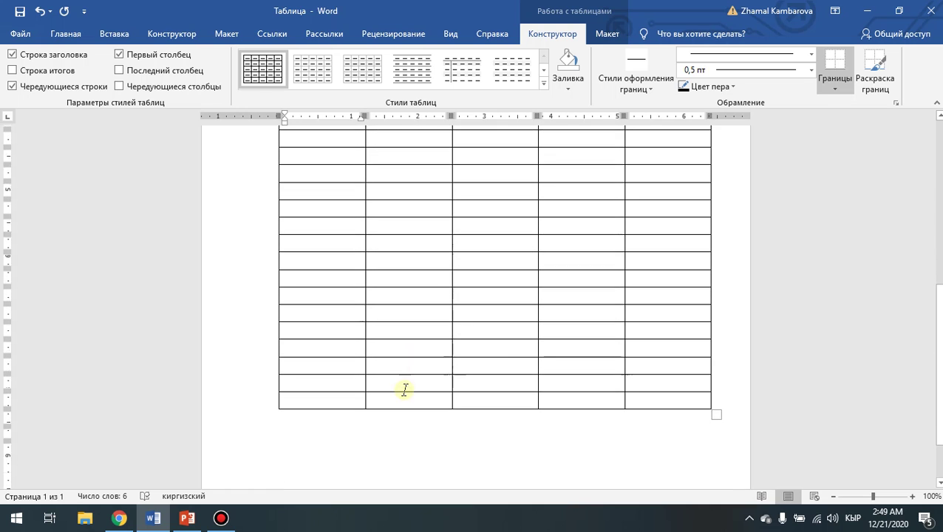
scroll(403, 389, up, 10)
scroll(403, 389, up, 1)
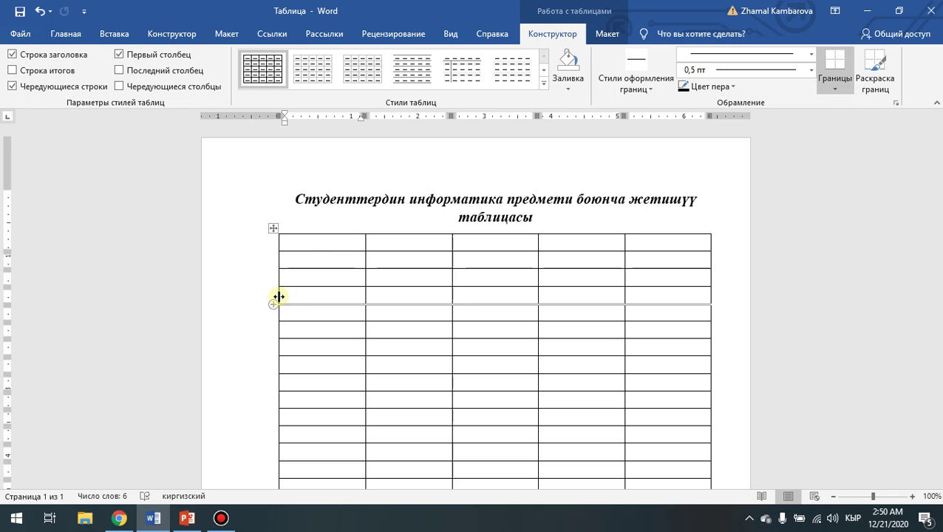
Step: Extend the table's left edge into the margin, narrow the first and last three columns, and widen the second column
drag(269, 297, 251, 295)
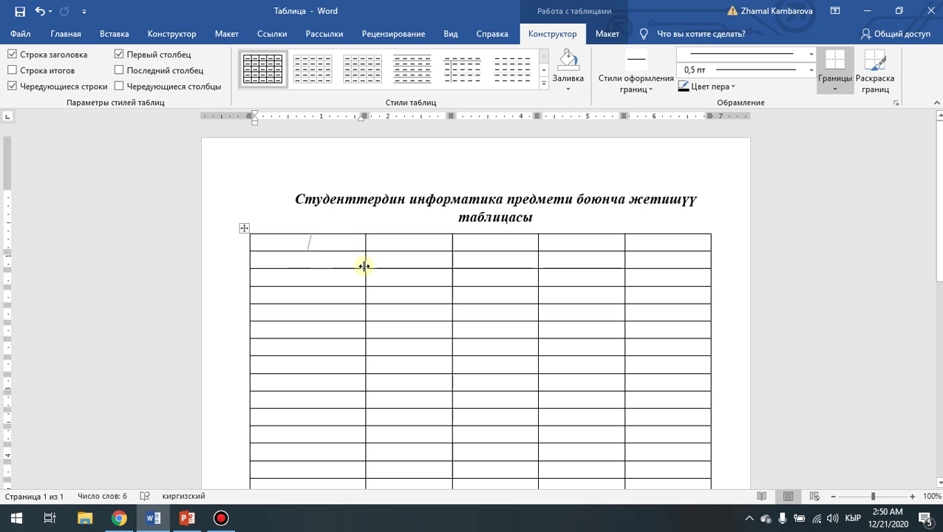
drag(363, 266, 283, 270)
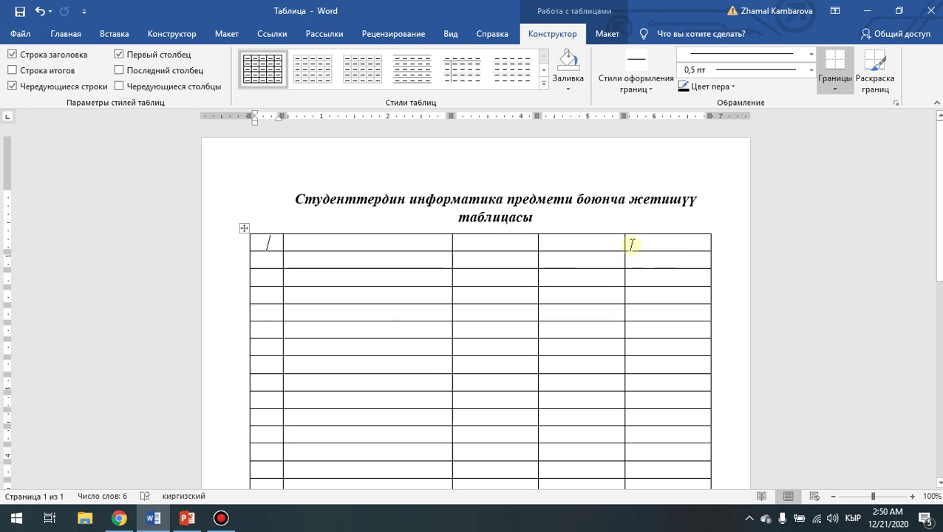
drag(625, 244, 646, 244)
drag(537, 243, 570, 244)
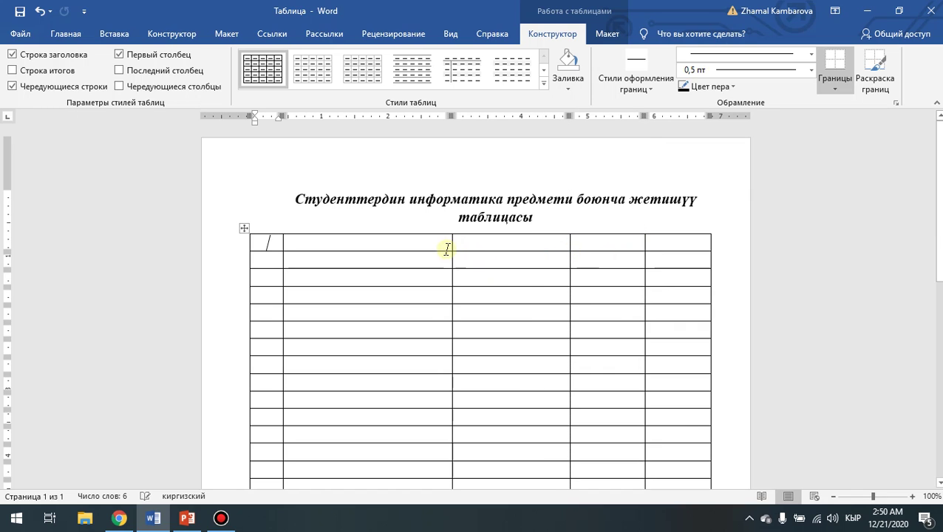
drag(450, 246, 495, 246)
Step: Examine the last three columns down to the final row and compare the table's design and layout commands from the second header cell
click(553, 246)
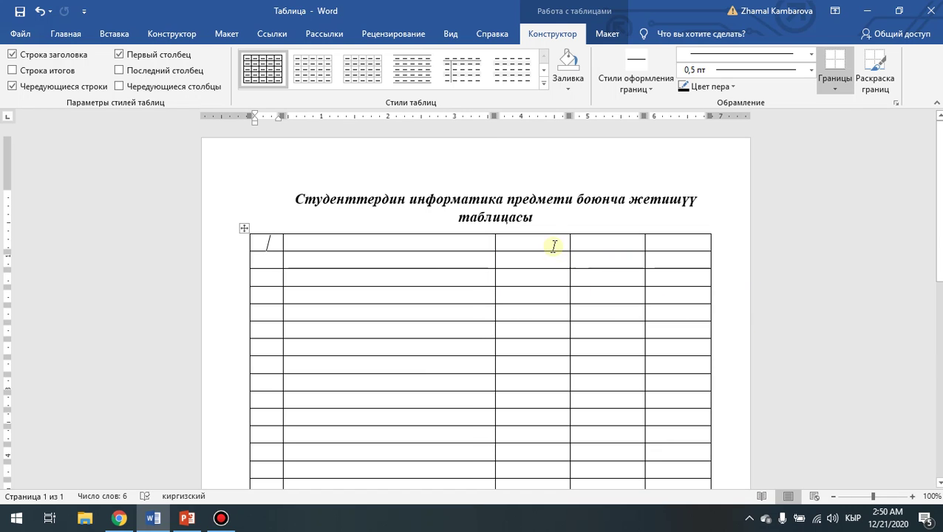
drag(553, 242, 669, 425)
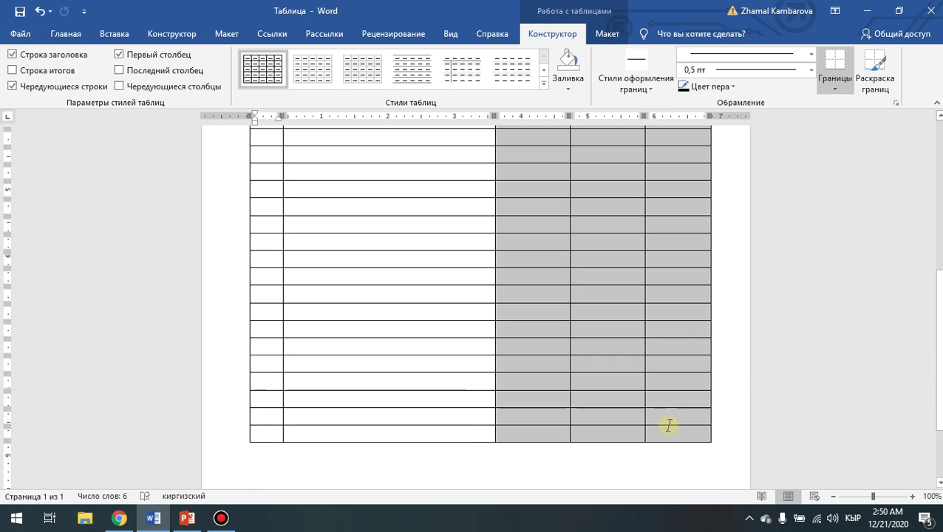
scroll(668, 437, up, 3)
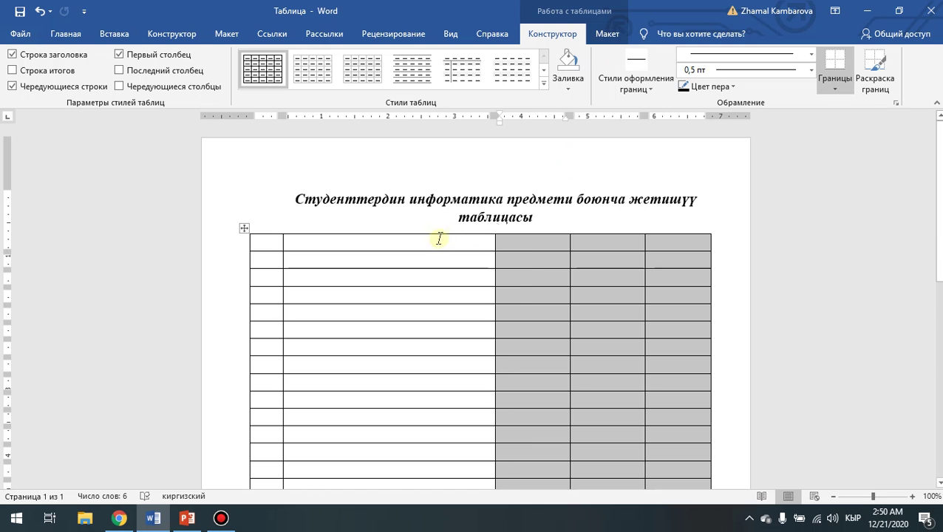
click(560, 213)
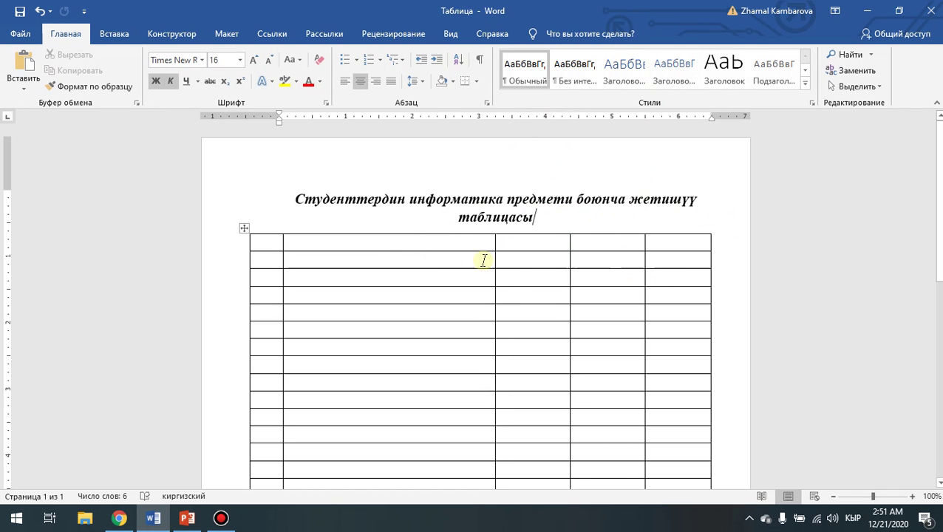
click(464, 243)
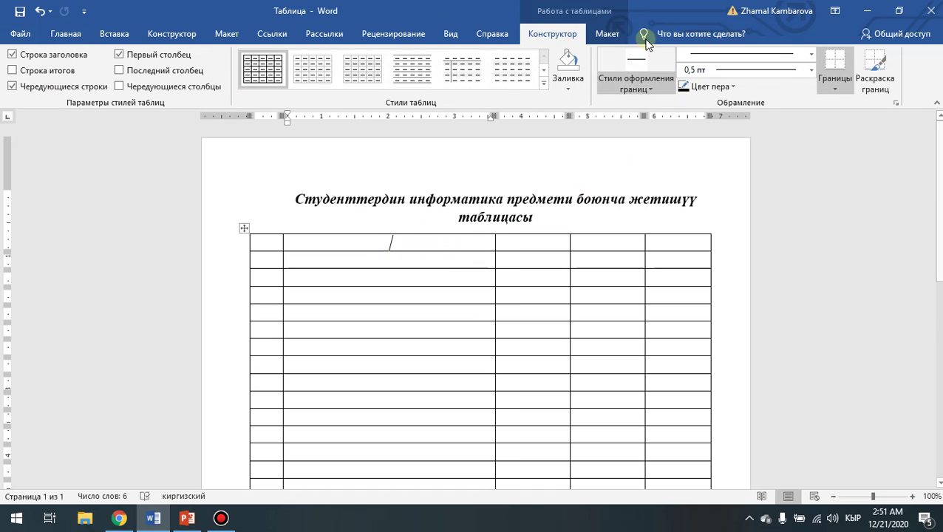
click(603, 34)
click(561, 36)
click(605, 34)
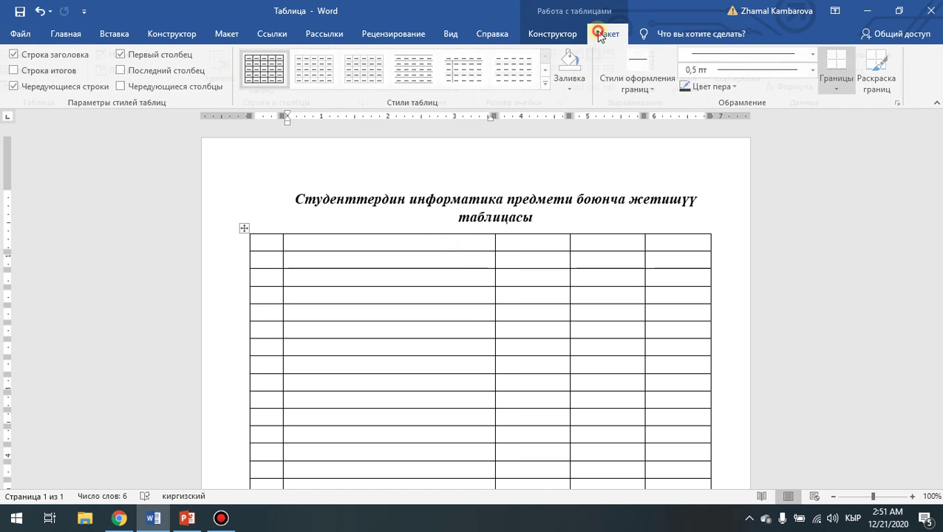
click(558, 34)
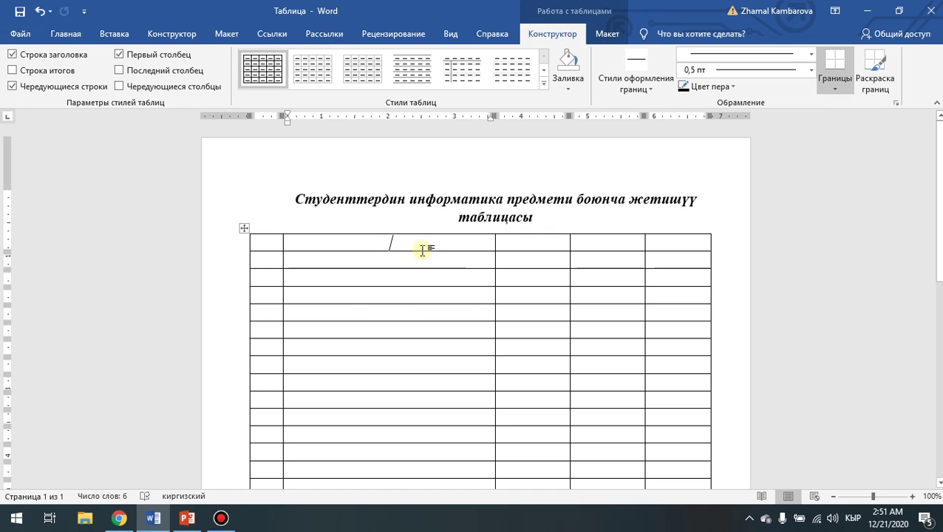
Step: Review the table design commands against the table layout commands, ending on the layout set
click(603, 38)
click(564, 39)
click(600, 34)
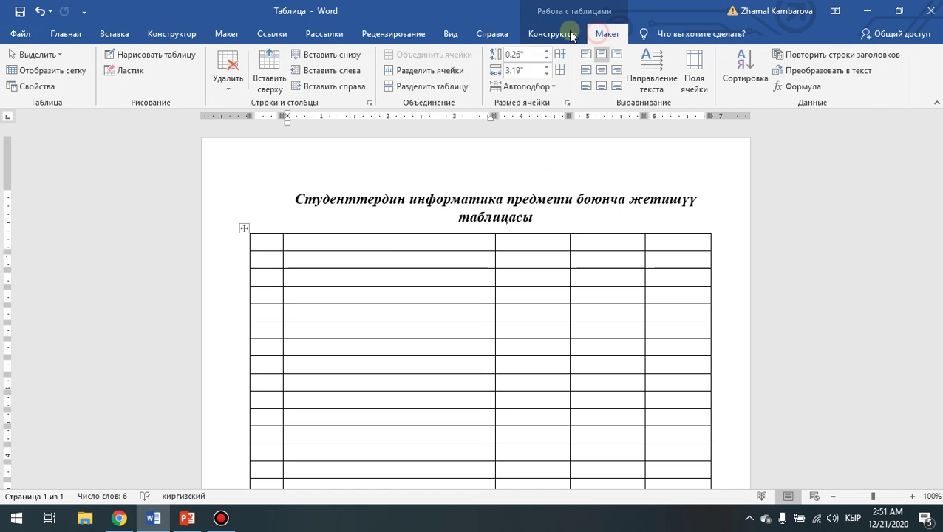
click(567, 32)
click(602, 33)
click(562, 34)
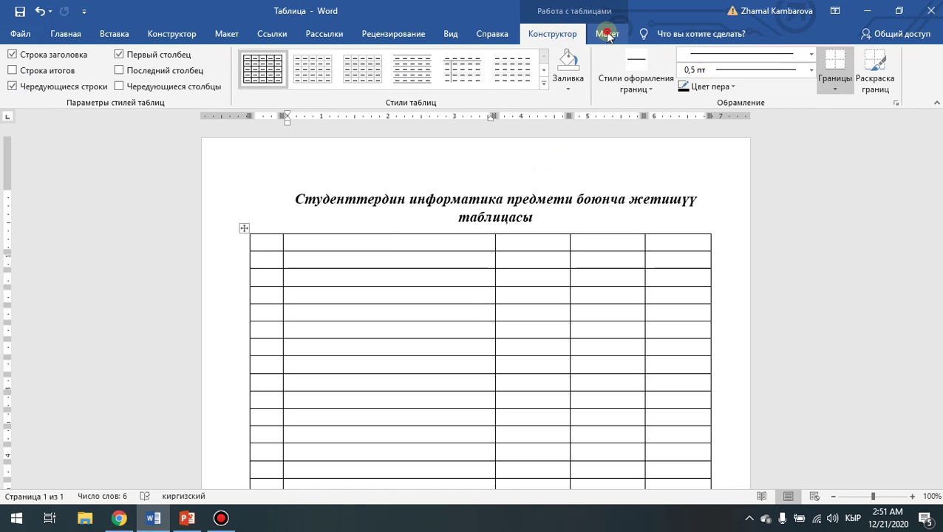
click(603, 32)
click(560, 38)
click(602, 32)
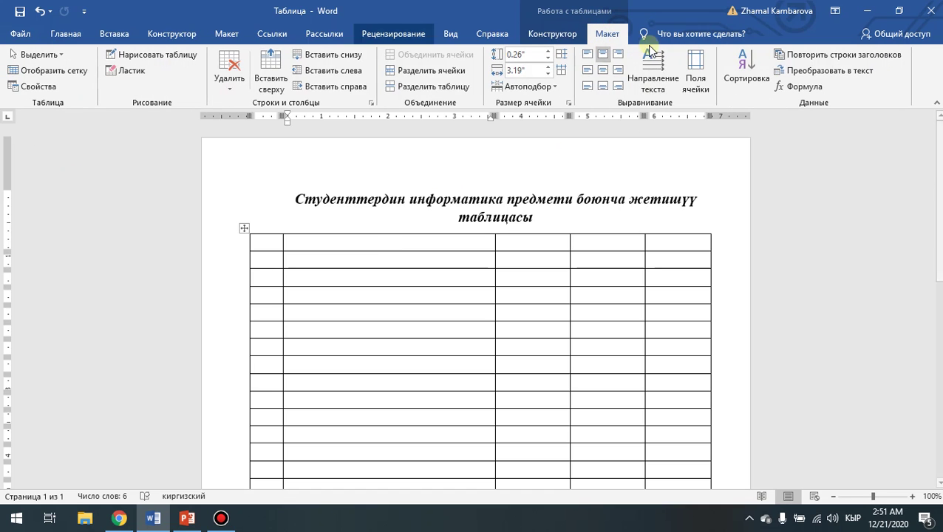
click(571, 35)
click(609, 33)
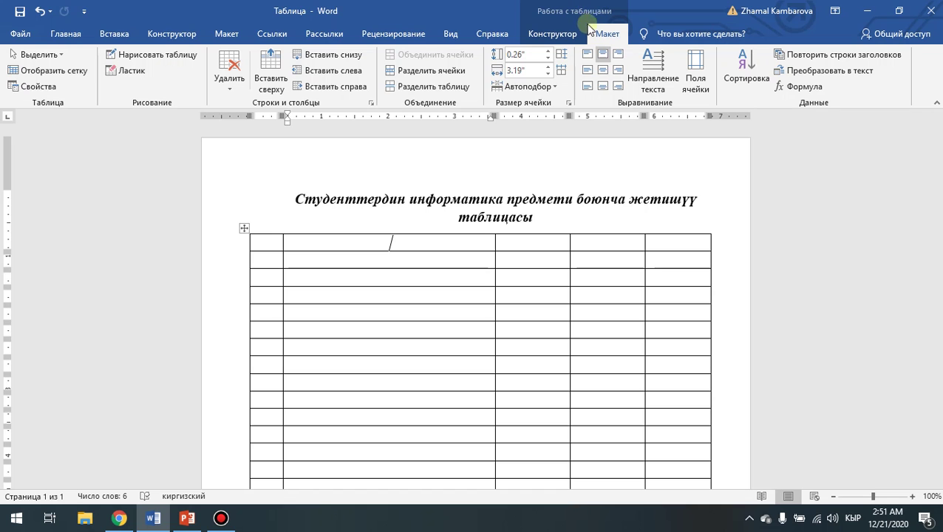
Step: Distribute the table's last three columns to equal widths across all rows
scroll(575, 431, down, 2)
drag(552, 145, 692, 466)
scroll(691, 469, up, 3)
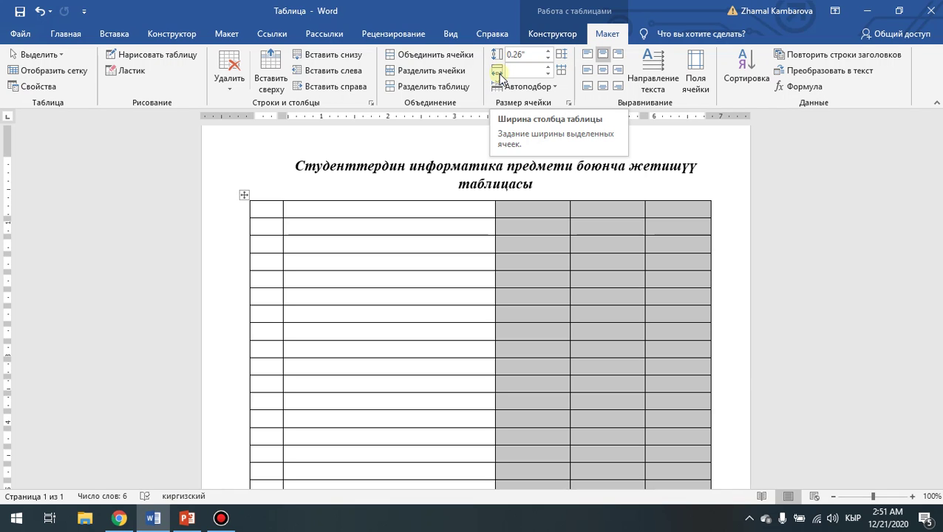
click(561, 72)
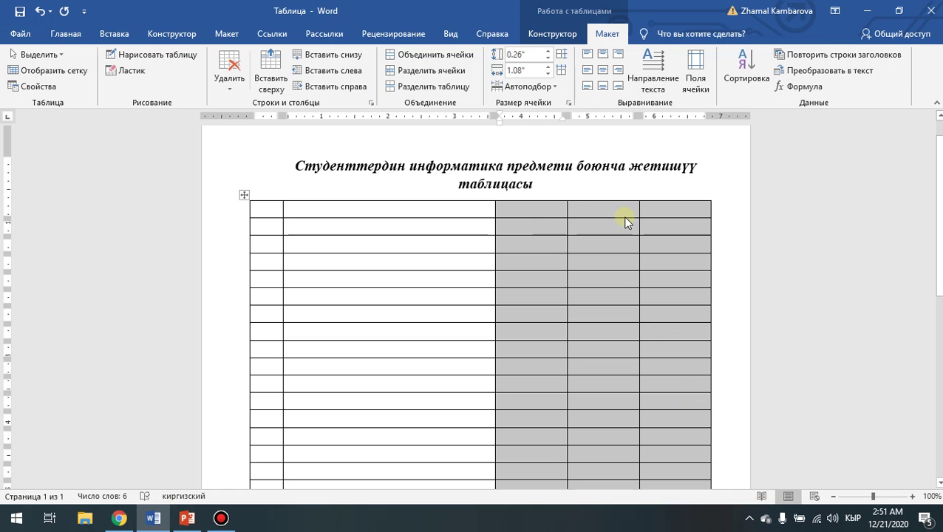
click(534, 227)
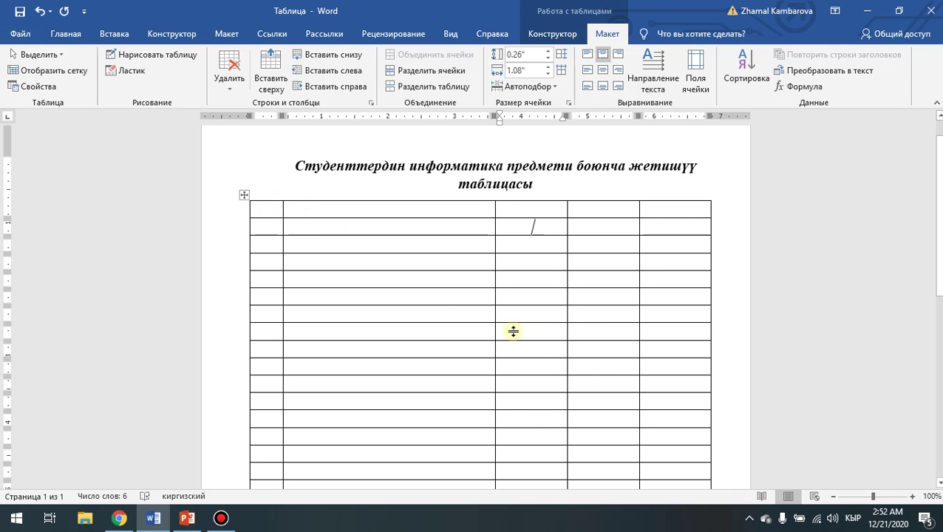
scroll(537, 356, down, 3)
scroll(537, 358, up, 3)
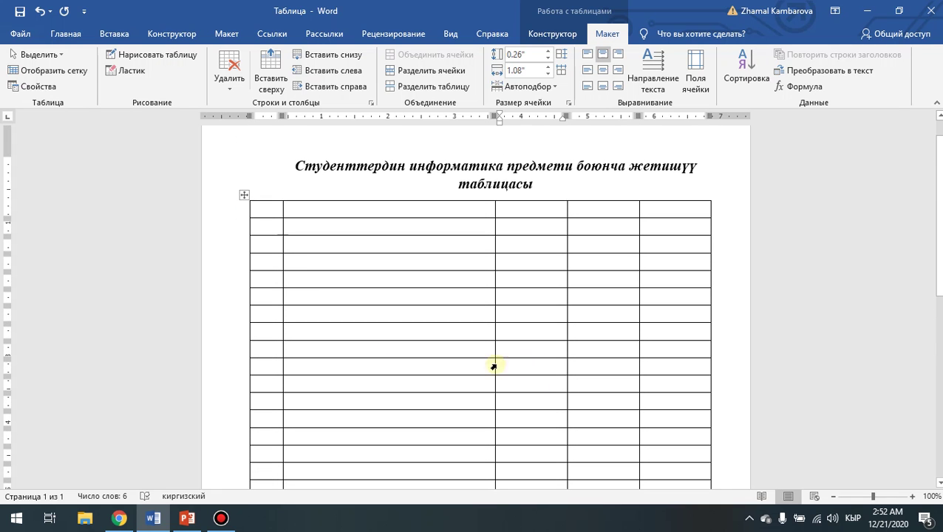
Step: Fill the table's header row with №, Аты жөнү, 1 модуль, 2 модуль and экзамен
click(267, 214)
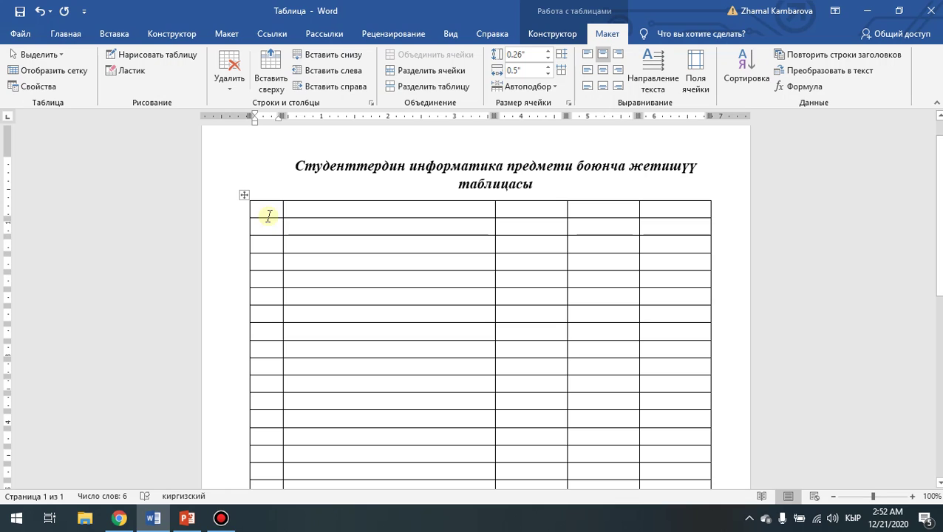
text(№)
key(Tab)
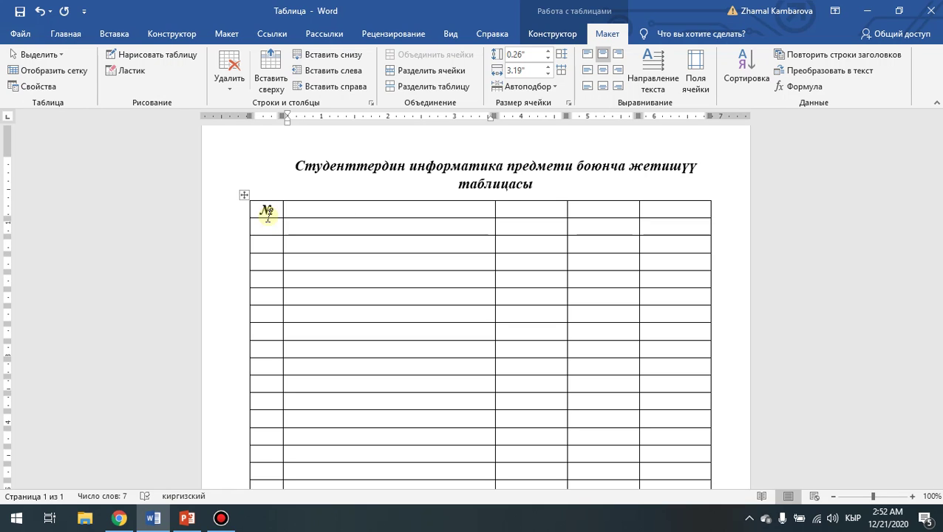
text(Аты жөнү)
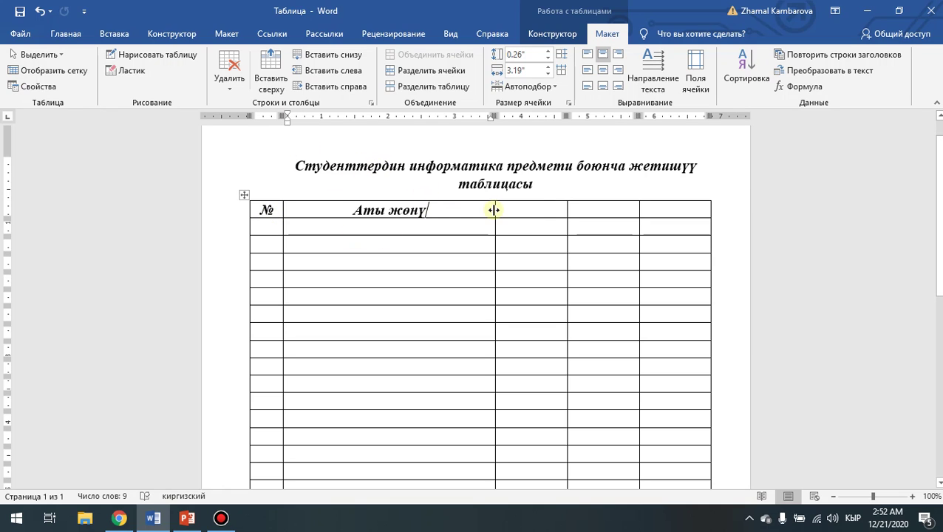
click(538, 210)
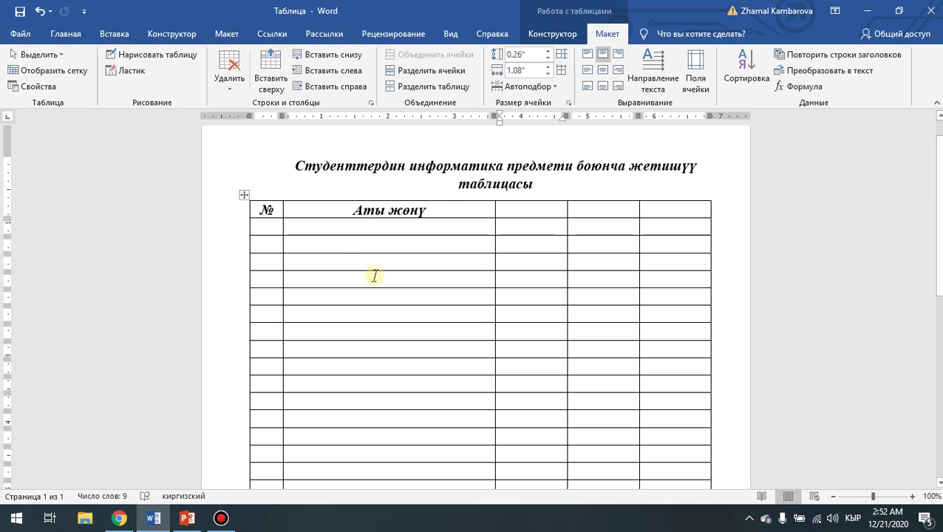
text(1 модуль)
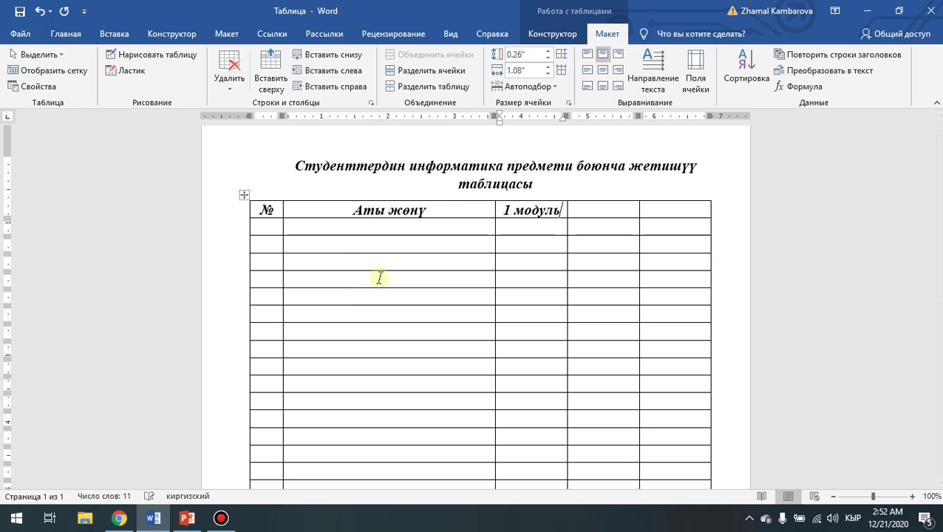
key(Tab)
text(2)
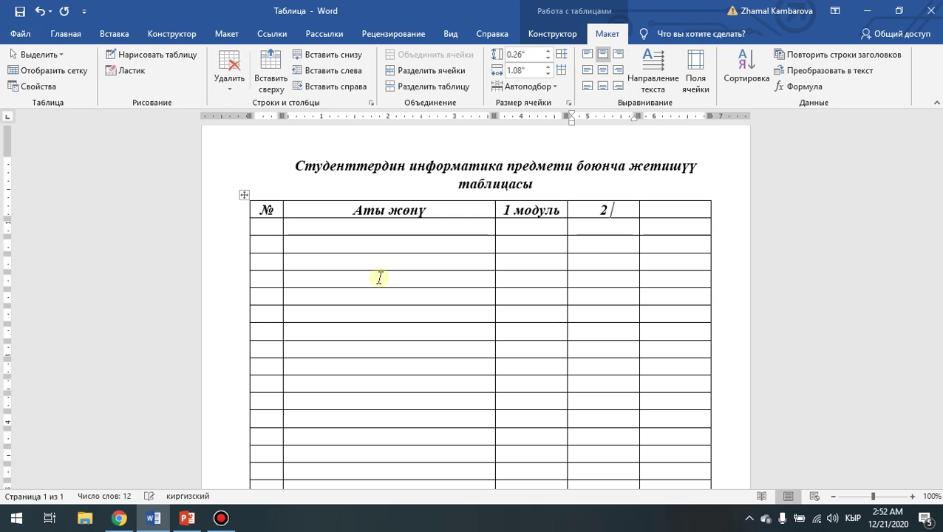
text( модуль)
key(Tab)
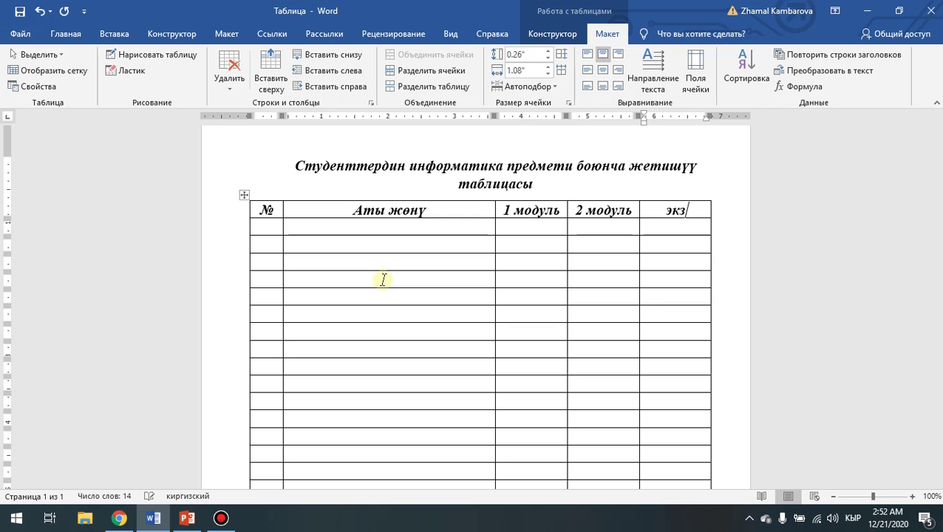
text(экзамен)
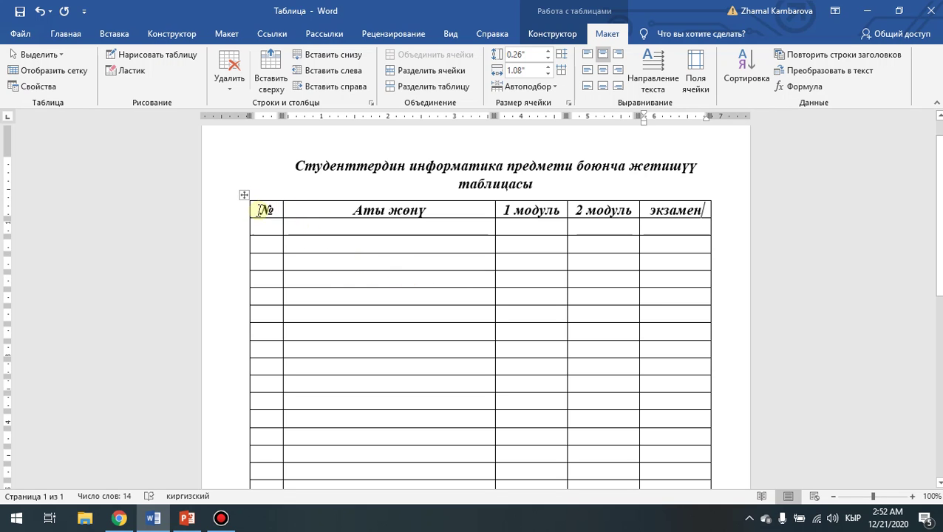
Step: Reduce the text size of the whole header row to 14 pt
click(86, 37)
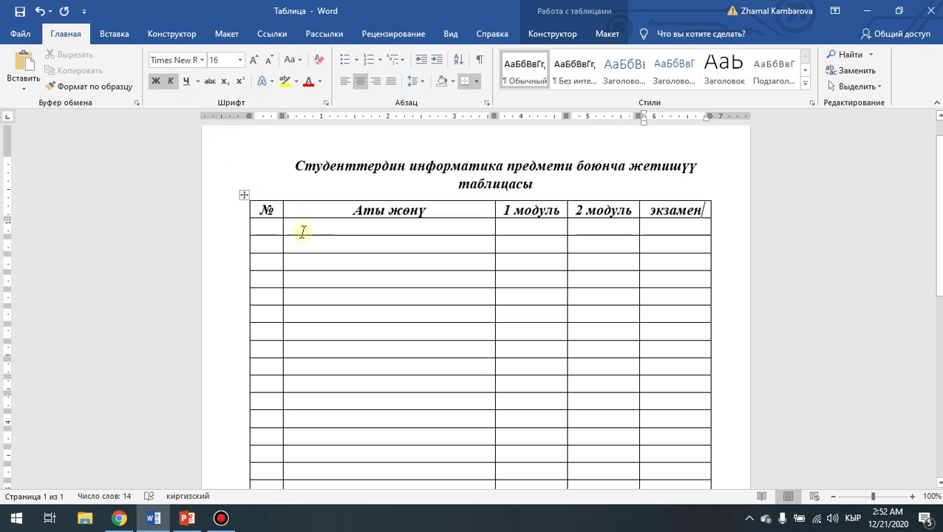
drag(259, 205, 659, 207)
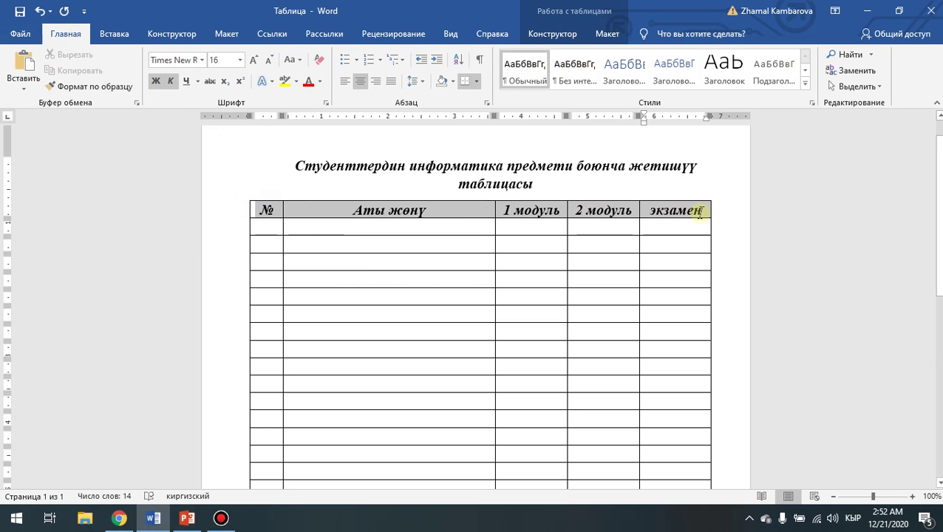
click(267, 61)
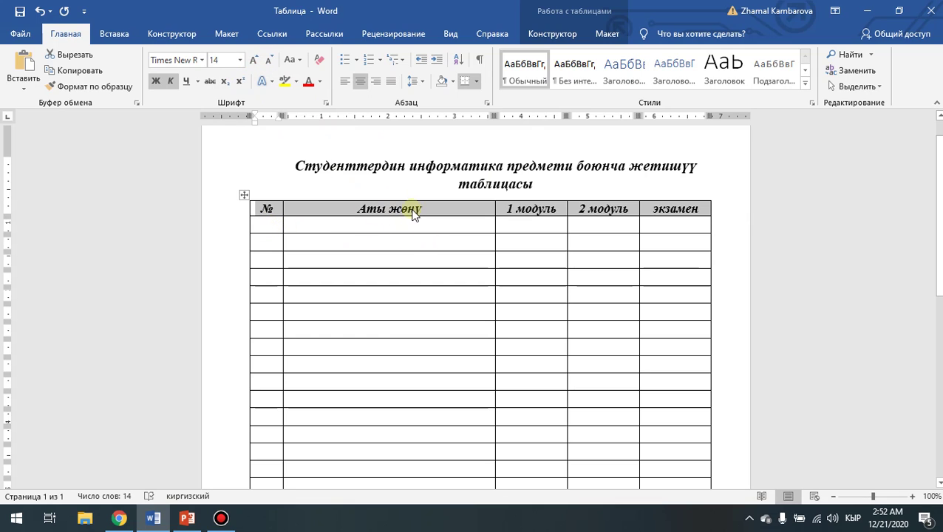
click(171, 83)
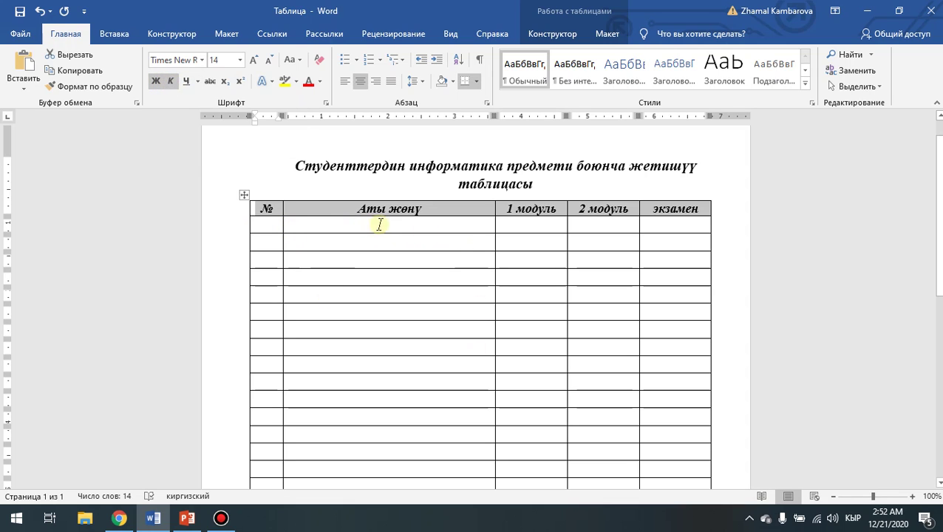
click(449, 208)
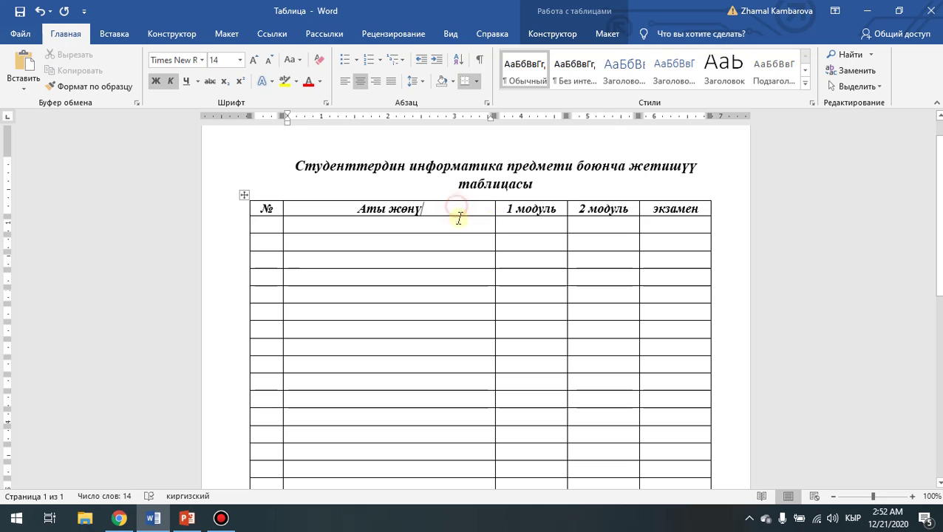
click(534, 210)
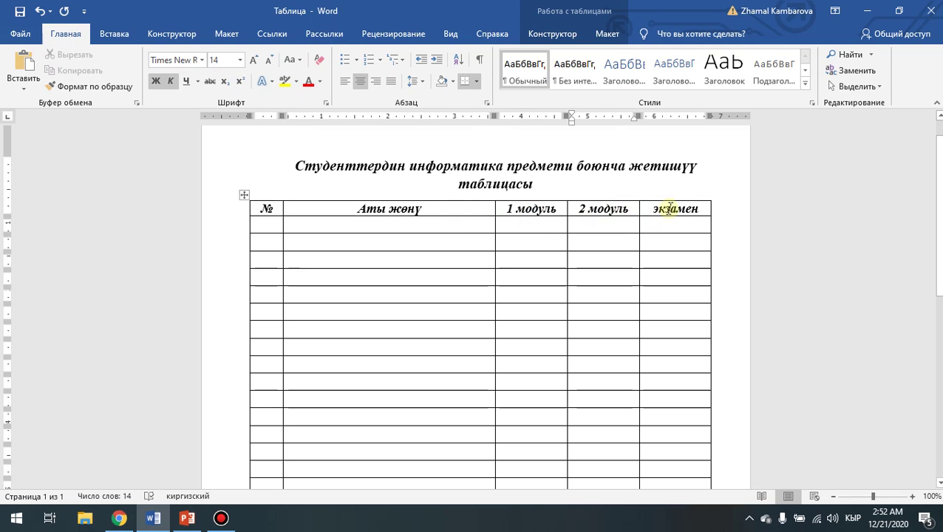
click(664, 210)
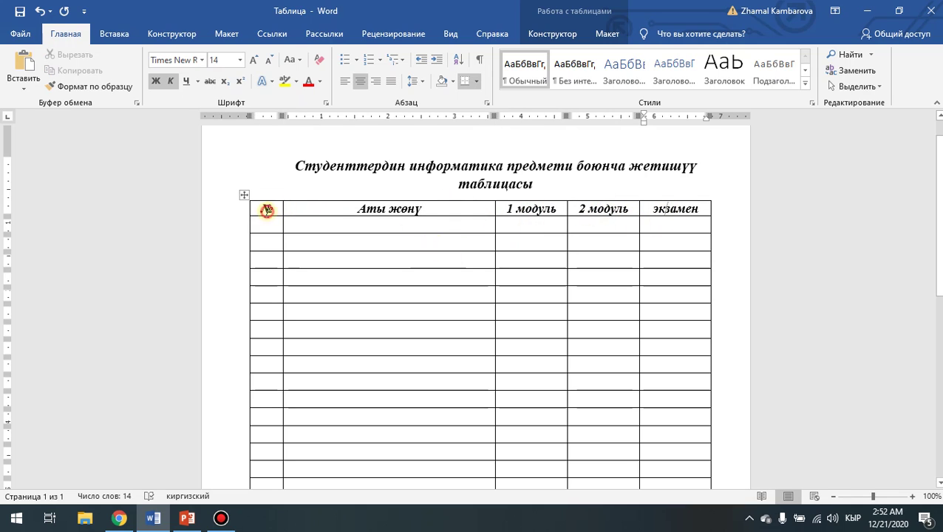
click(379, 208)
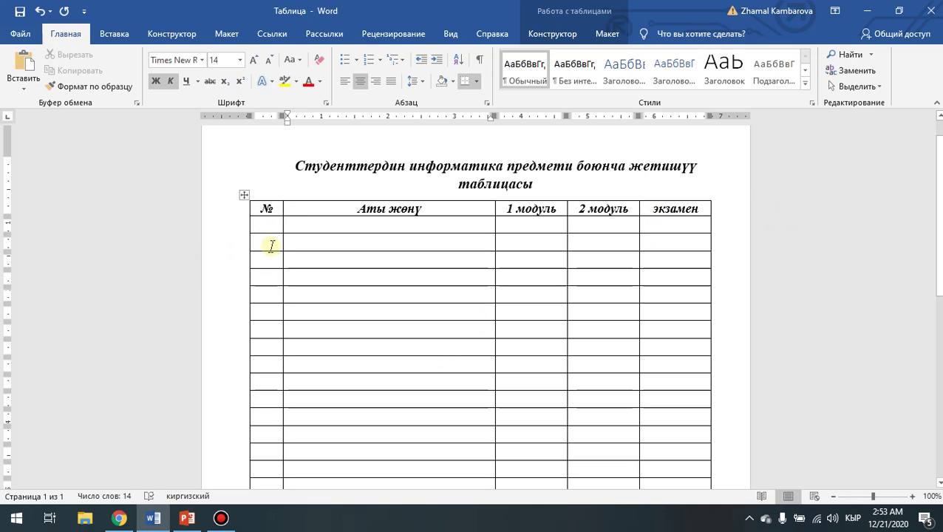
Step: Number the first ten rows below the header from 1 to 10 in the № column
scroll(277, 337, down, 4)
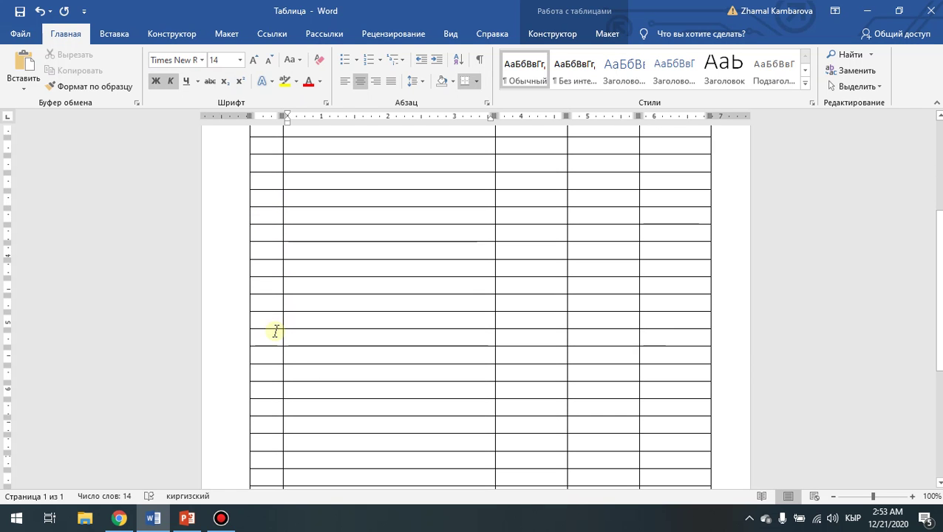
scroll(276, 368, down, 2)
scroll(275, 368, up, 6)
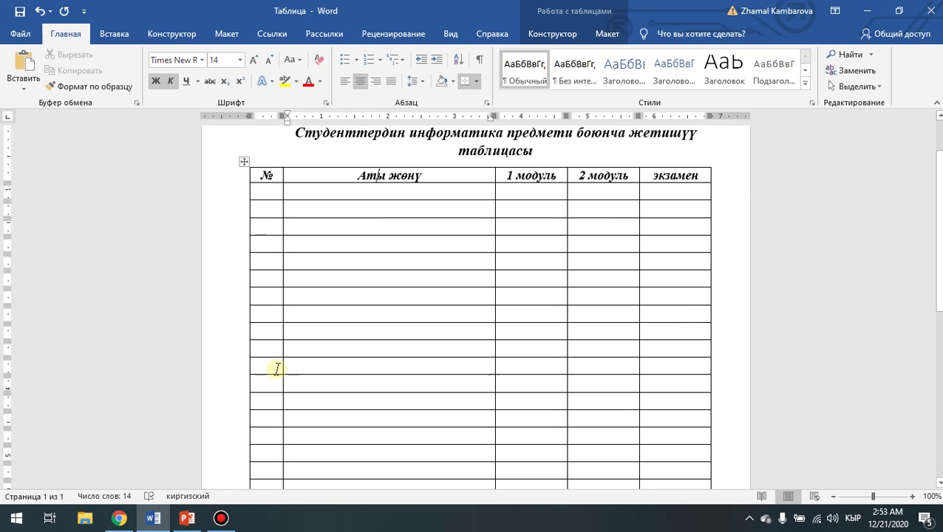
click(265, 195)
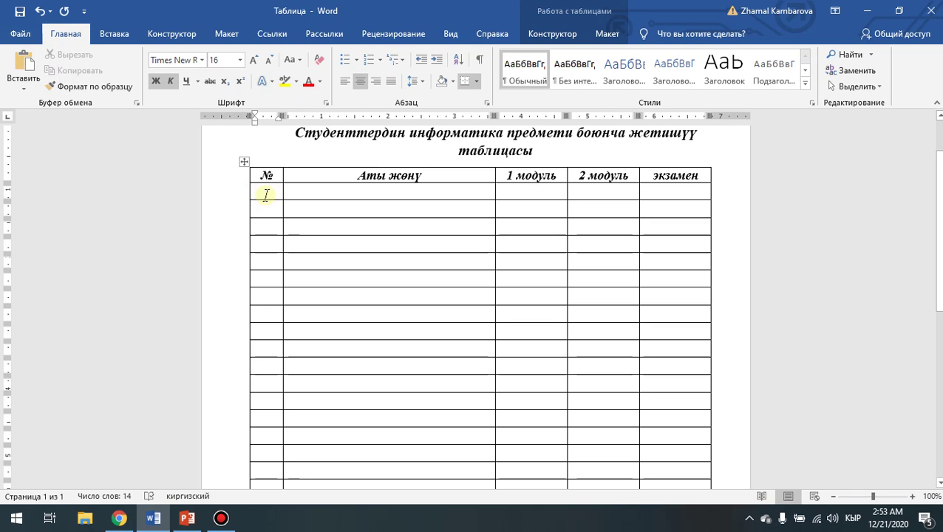
text(1)
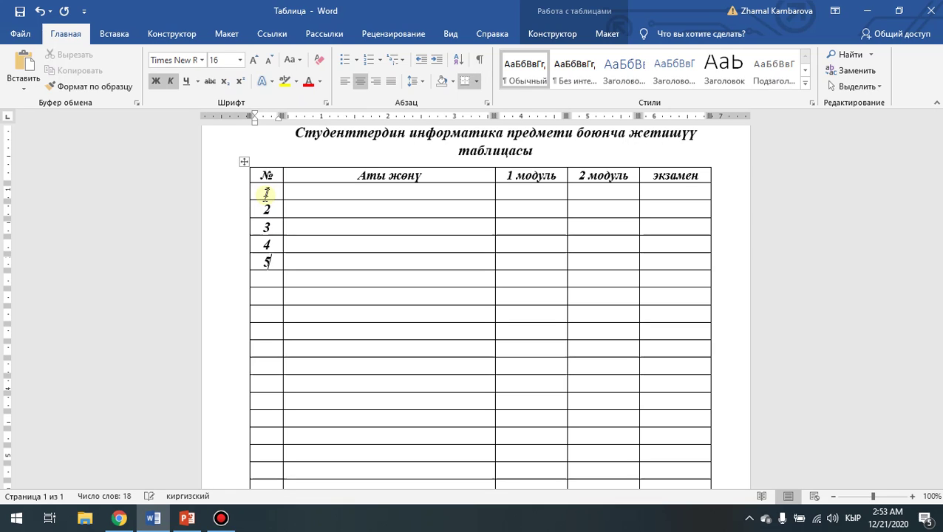
key(Down)
text(6)
key(Down)
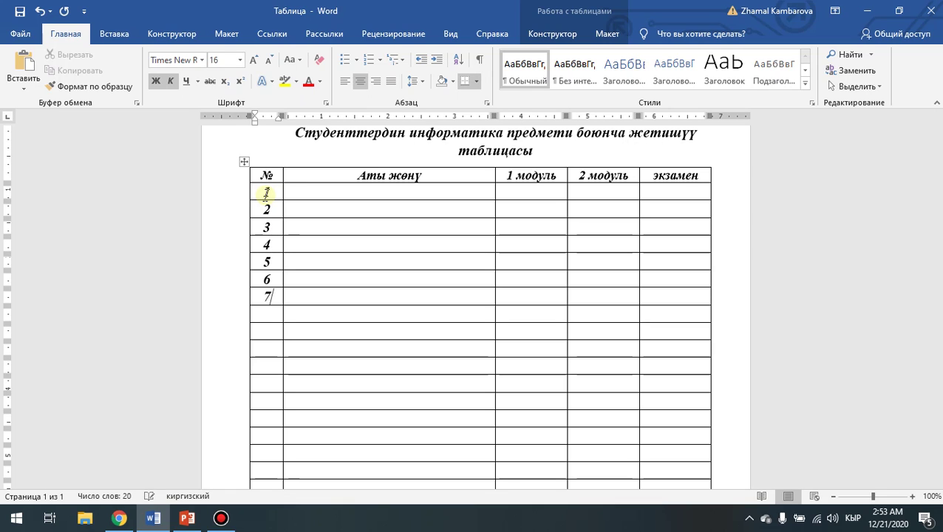
text(10)
Step: Apply automatic 1, 2, 3 numbering without punctuation to eleven empty № cells, leaving one blank row below the 10
scroll(268, 295, down, 2)
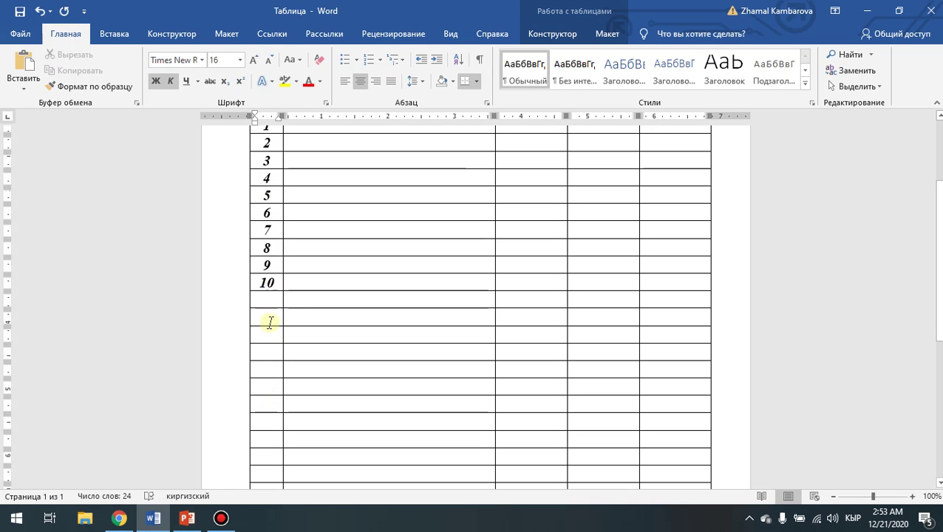
scroll(267, 292, up, 1)
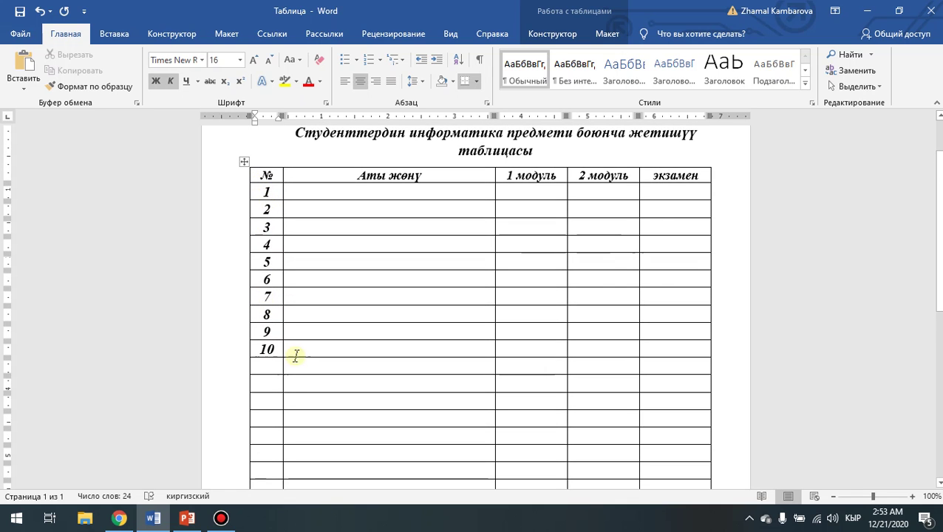
scroll(276, 406, down, 2)
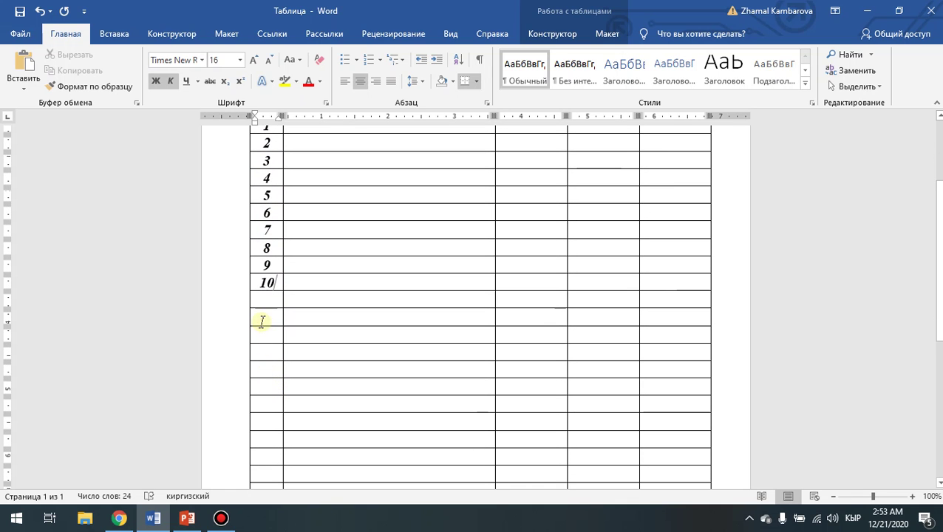
drag(258, 320, 267, 375)
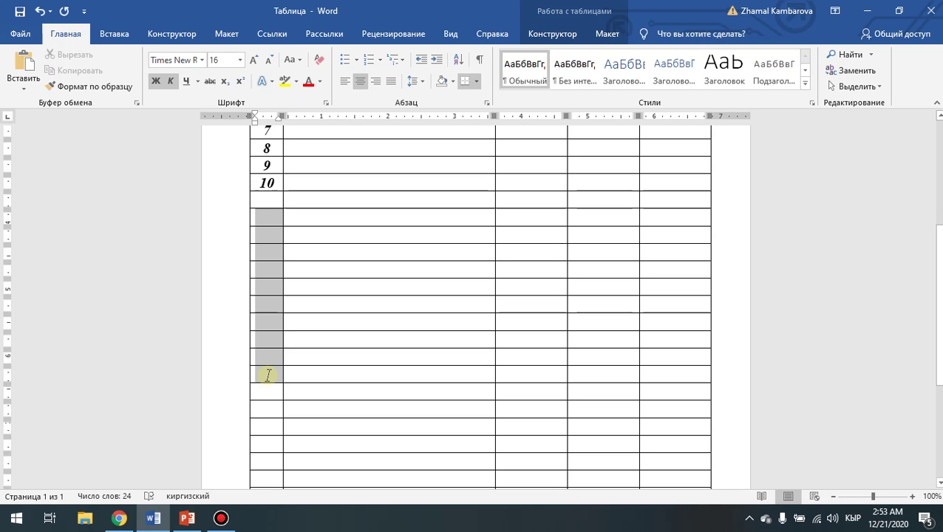
drag(267, 375, 267, 392)
scroll(266, 392, up, 3)
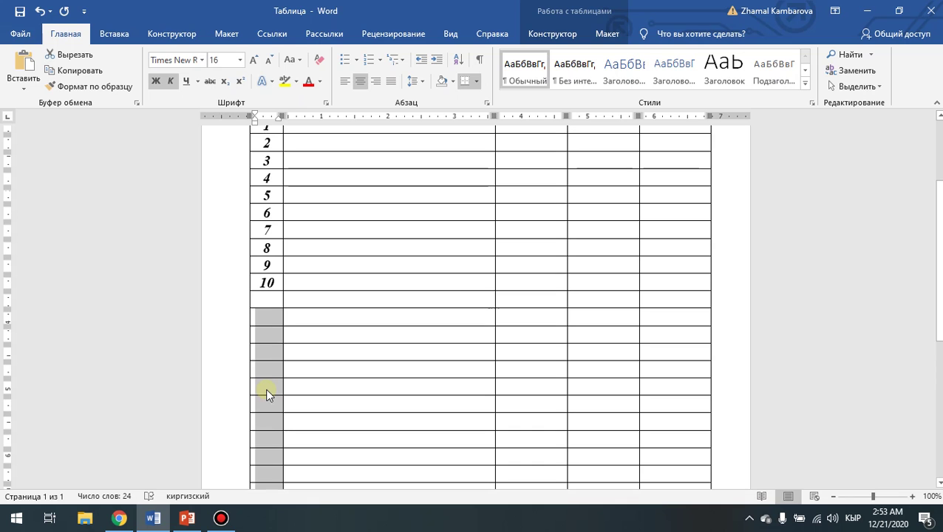
scroll(268, 392, down, 2)
scroll(283, 380, up, 3)
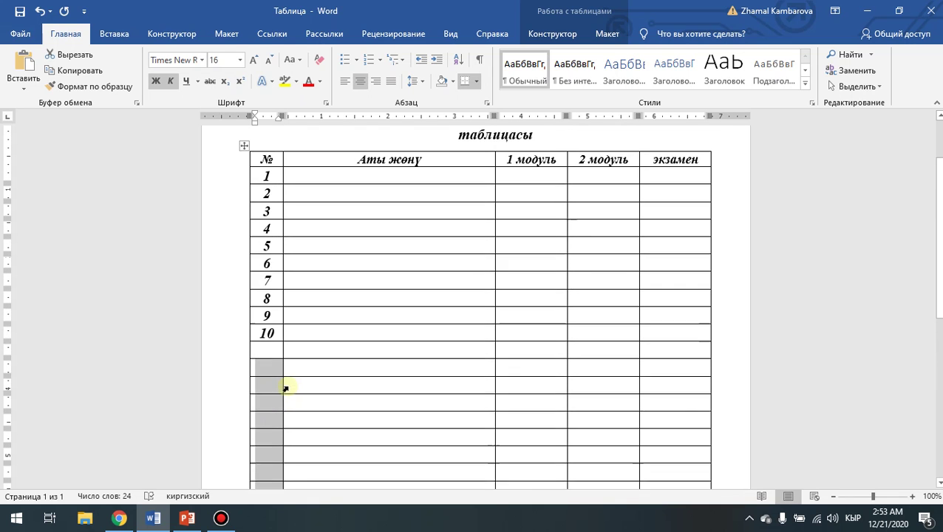
scroll(285, 388, up, 1)
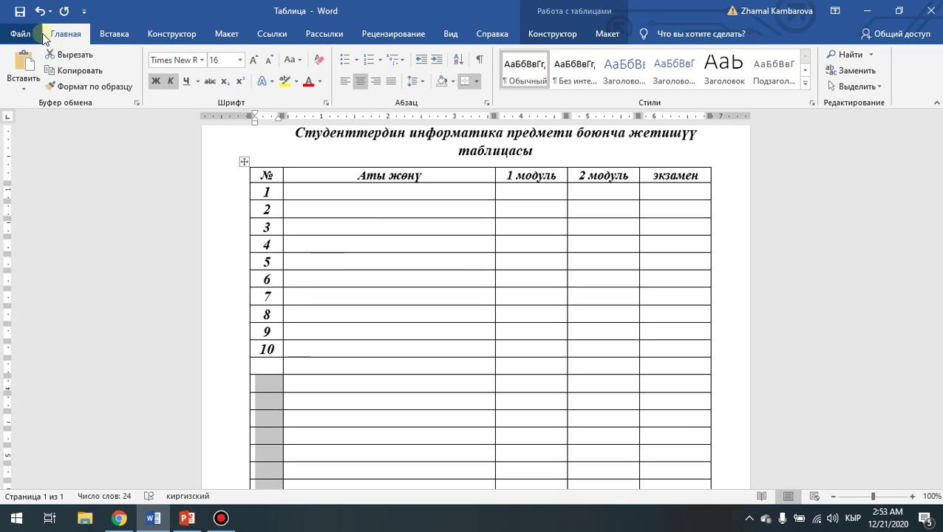
click(380, 61)
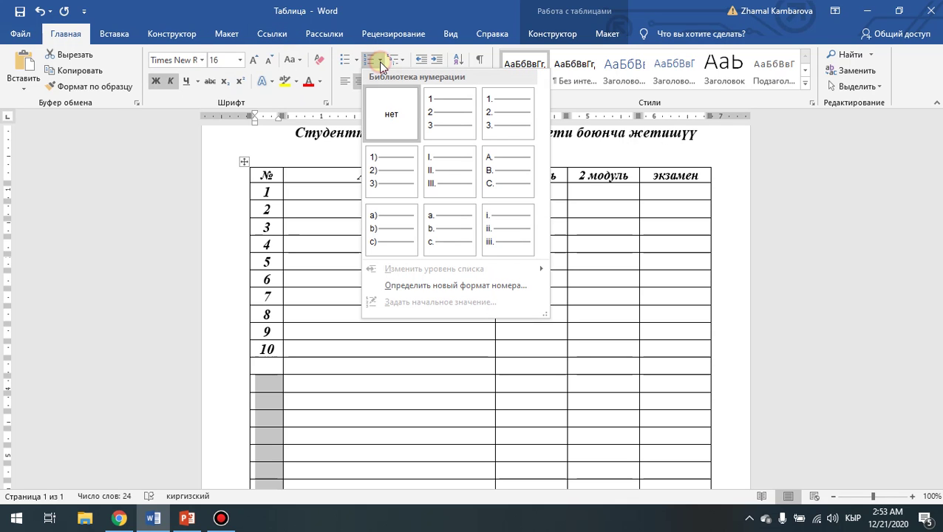
click(449, 104)
scroll(331, 286, down, 4)
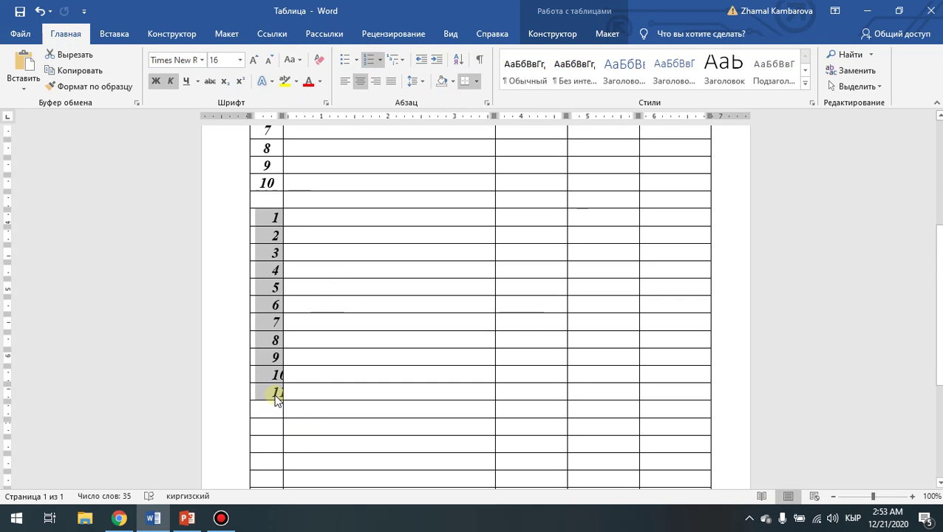
scroll(290, 390, up, 3)
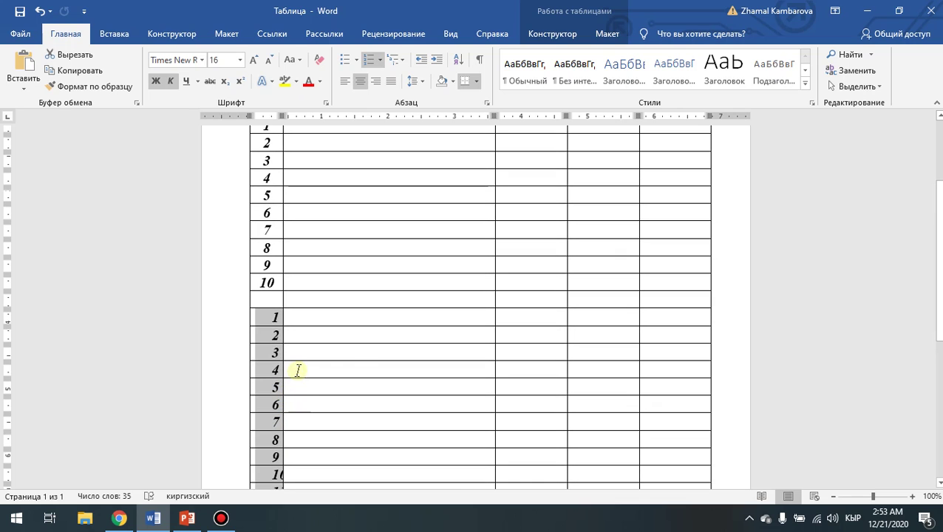
scroll(355, 358, up, 3)
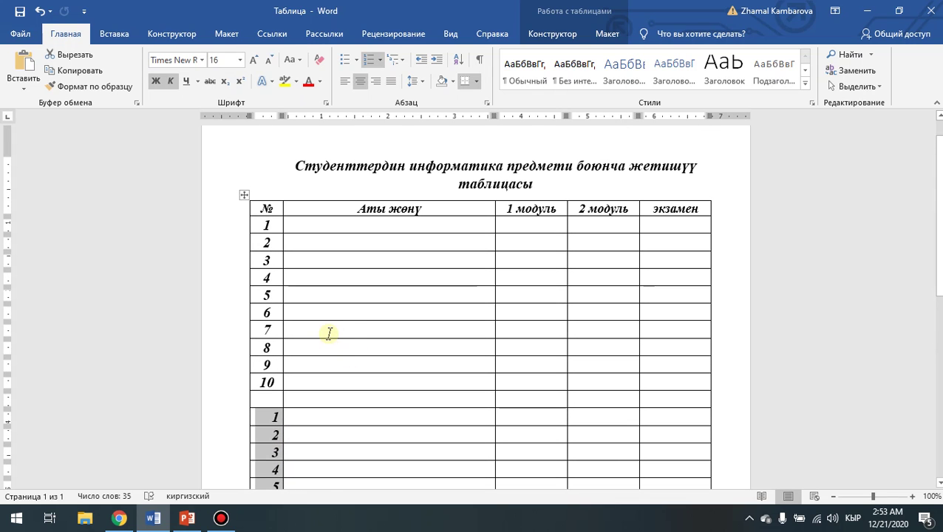
click(329, 334)
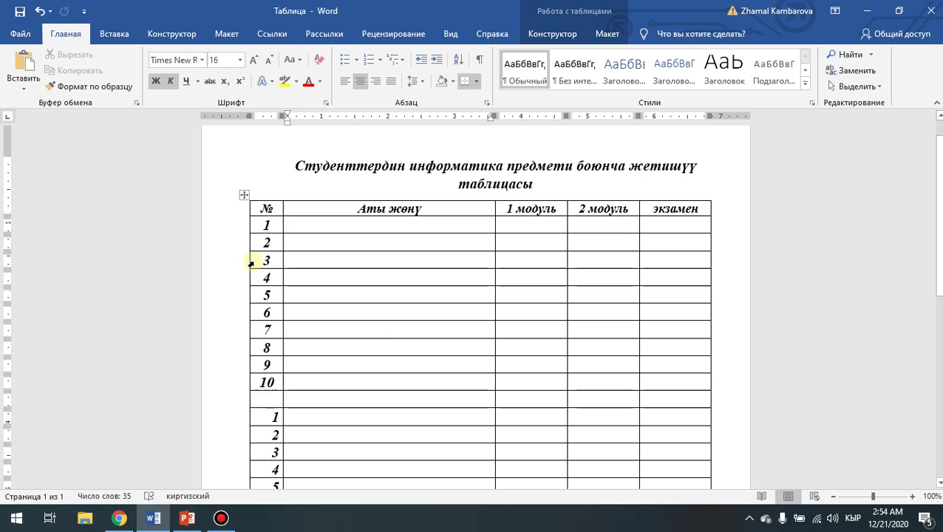
Step: Insert an empty row below the manually numbered row 3
click(253, 261)
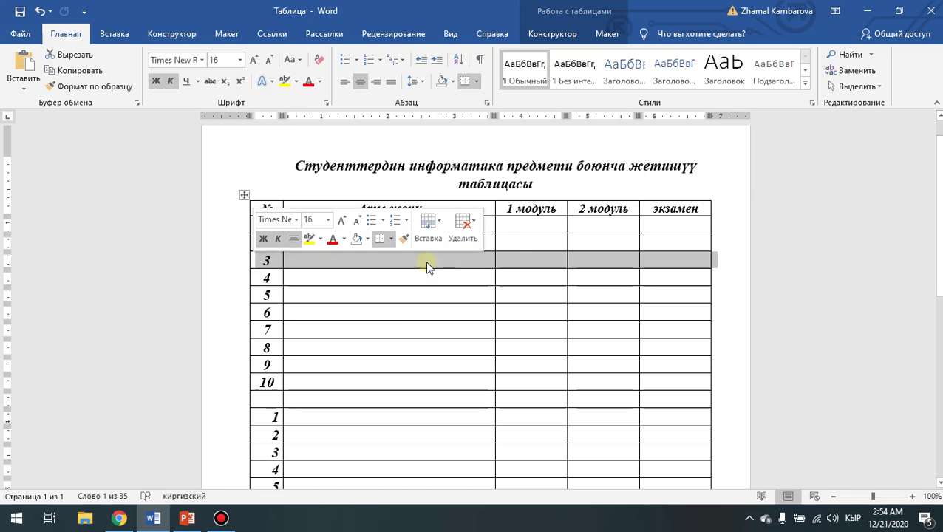
right_click(301, 265)
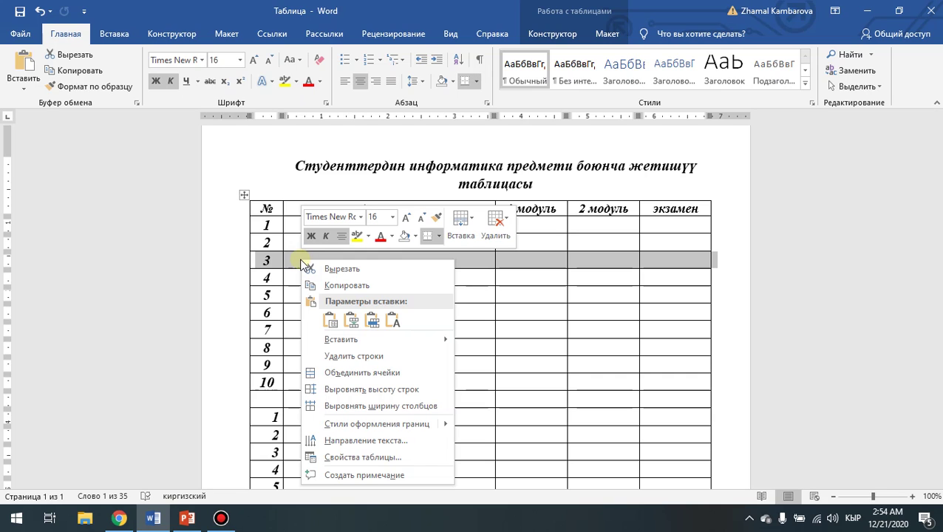
mouse_move(371, 346)
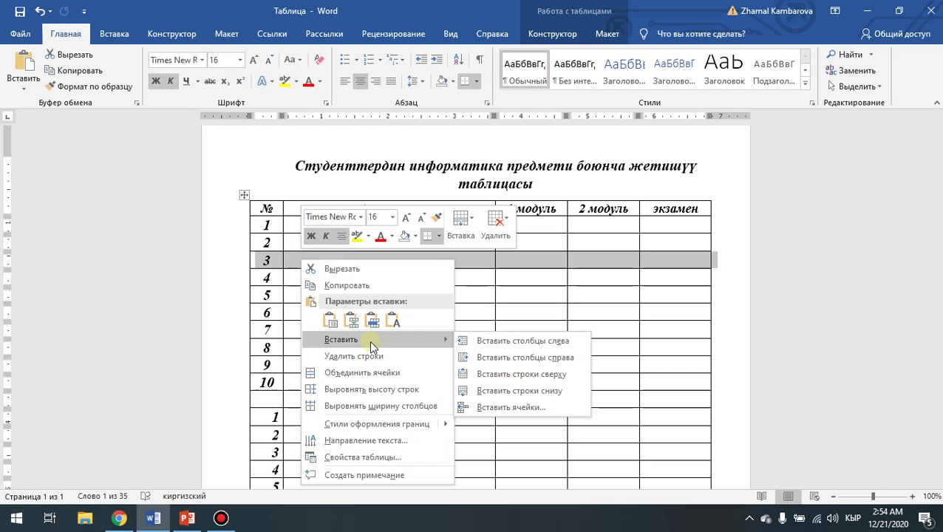
click(559, 391)
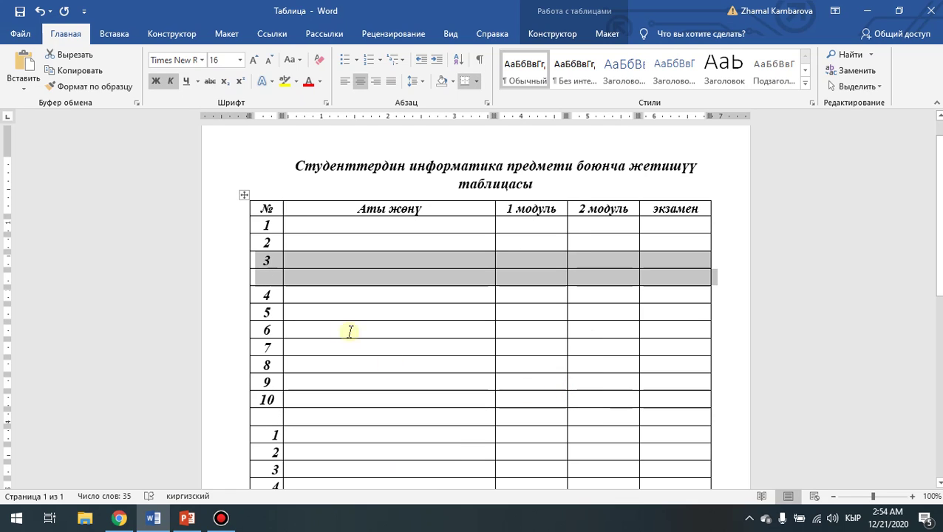
click(276, 275)
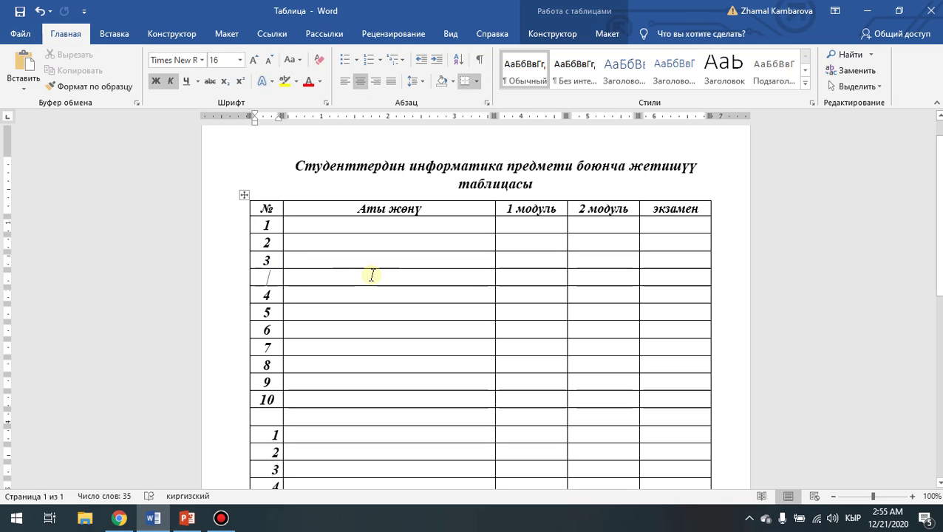
Step: Insert a row below row 3 of the automatically numbered block and check the numbering that follows it
scroll(329, 290, down, 1)
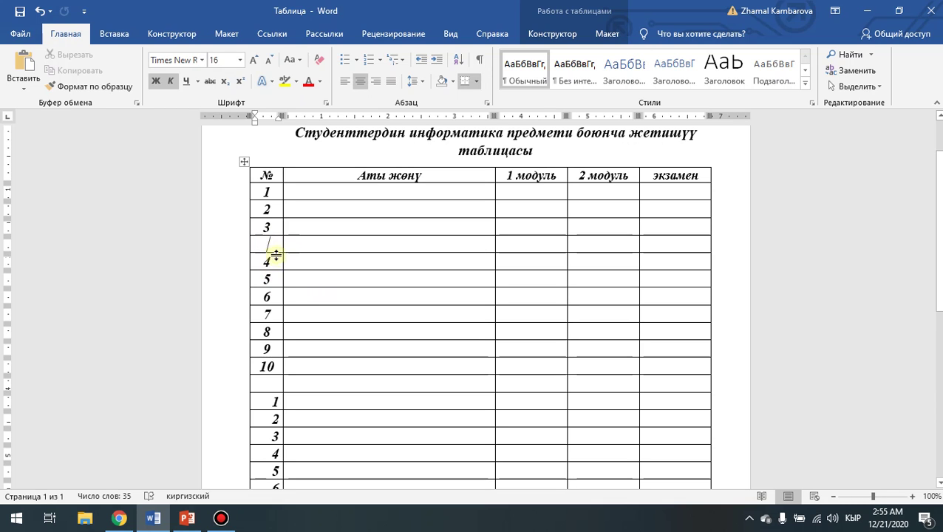
scroll(292, 300, down, 2)
scroll(281, 303, up, 1)
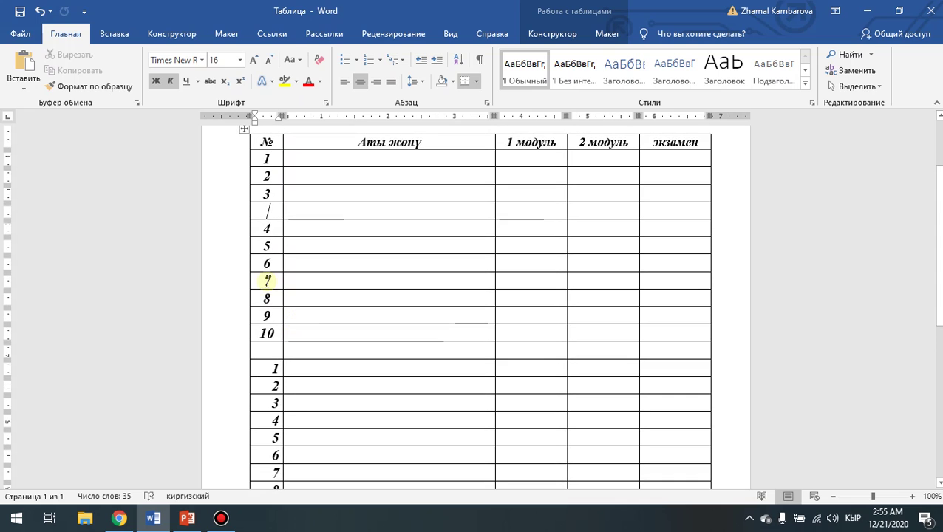
click(251, 408)
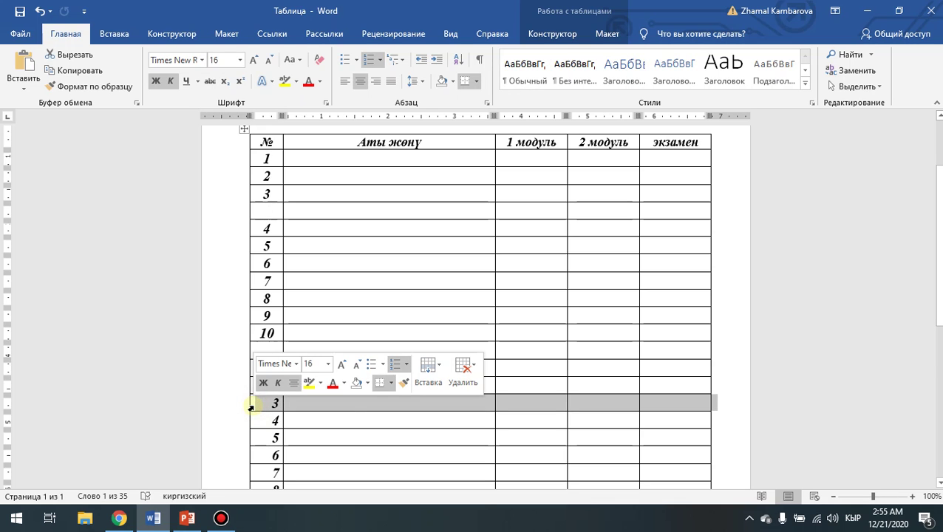
right_click(347, 404)
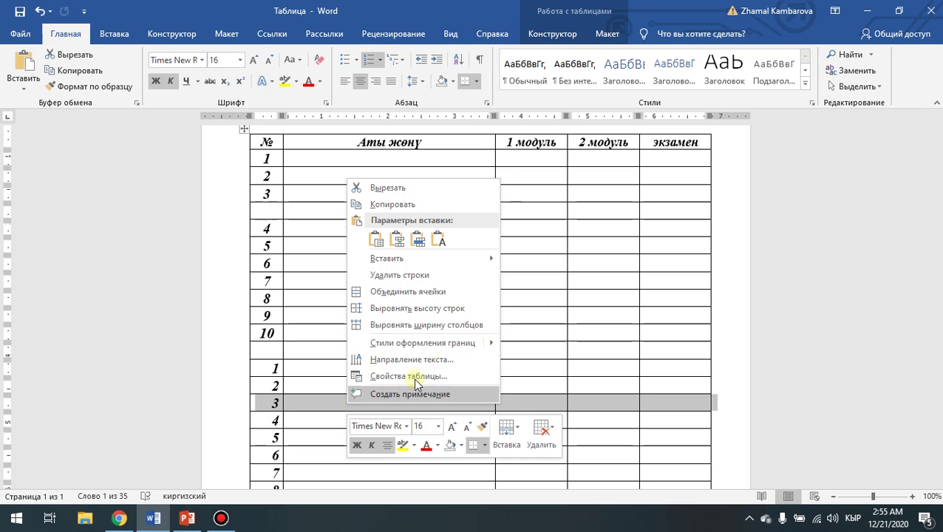
mouse_move(429, 259)
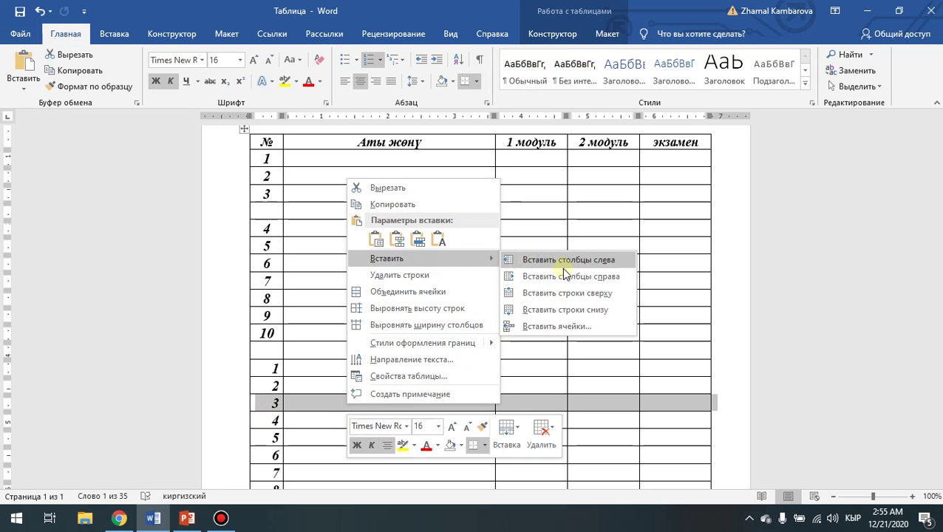
click(579, 309)
scroll(281, 444, down, 4)
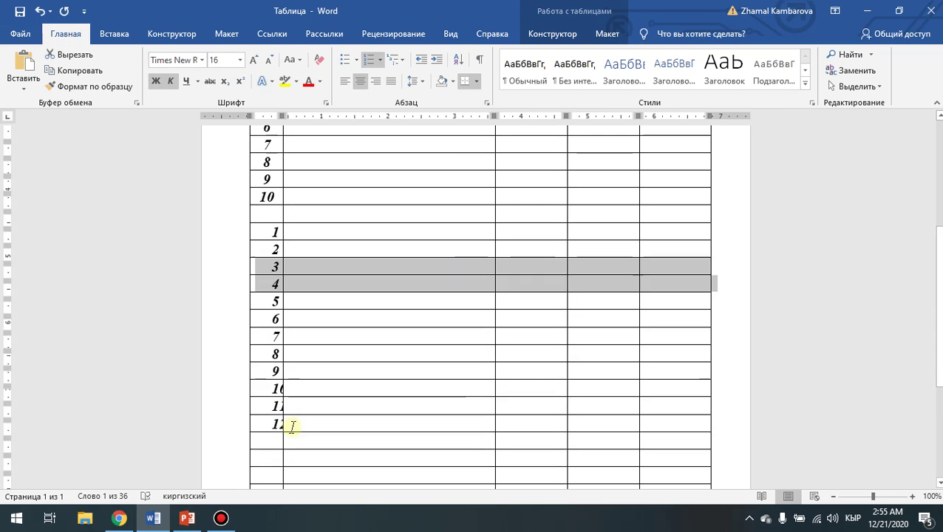
scroll(270, 396, up, 3)
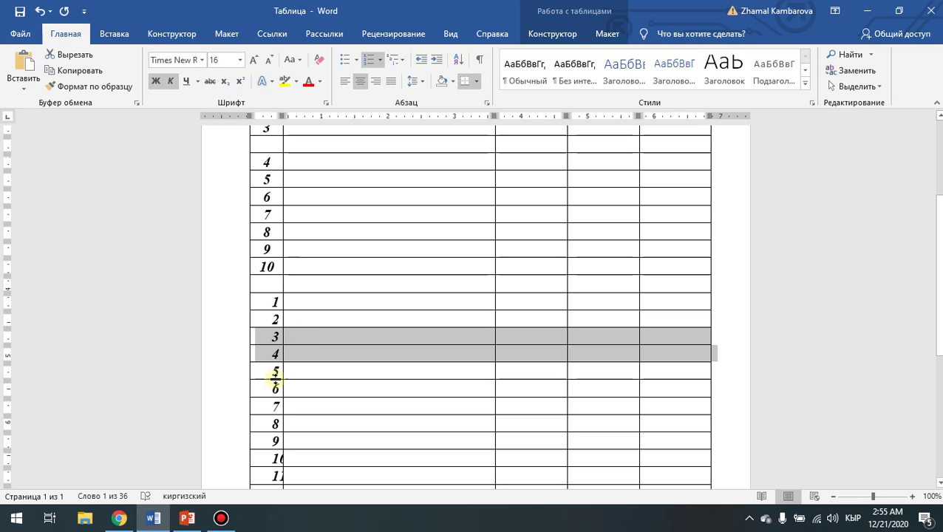
scroll(278, 408, down, 3)
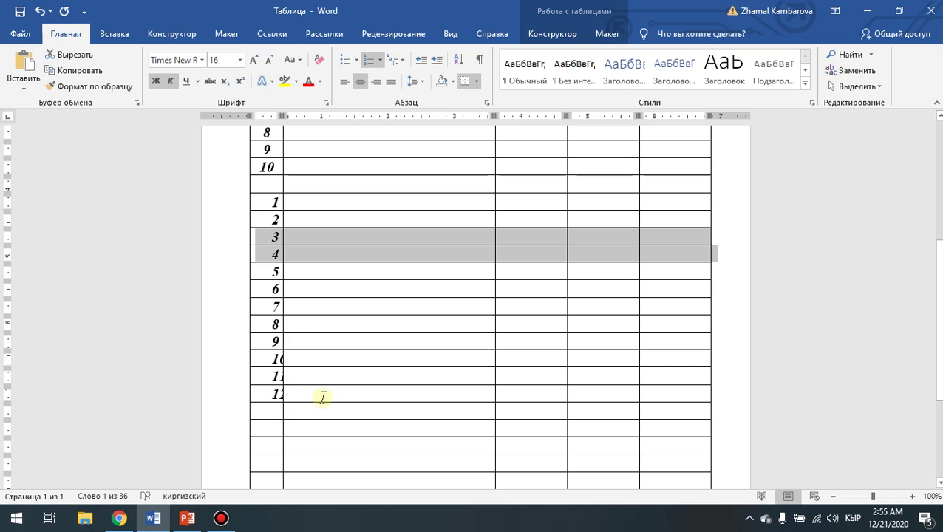
Step: Delete row 6 from the manually numbered part of the table
scroll(300, 403, up, 7)
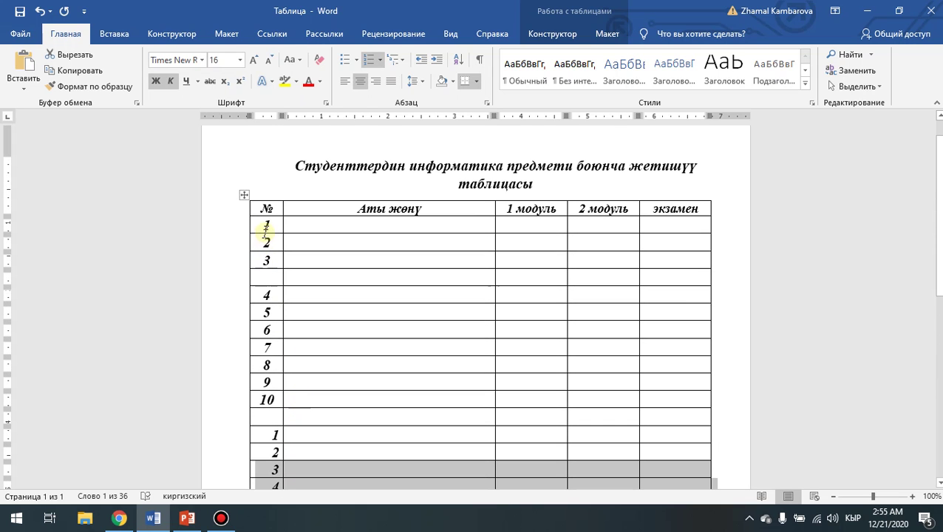
click(267, 278)
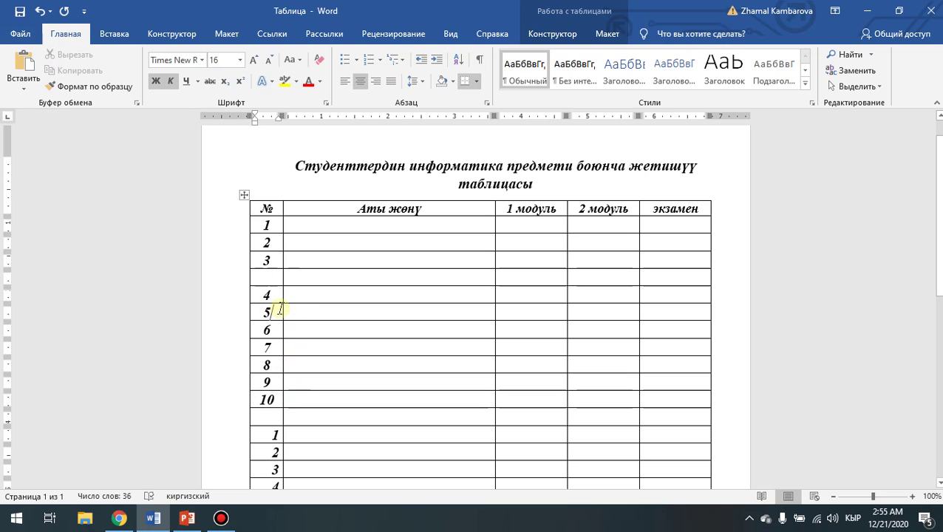
click(249, 335)
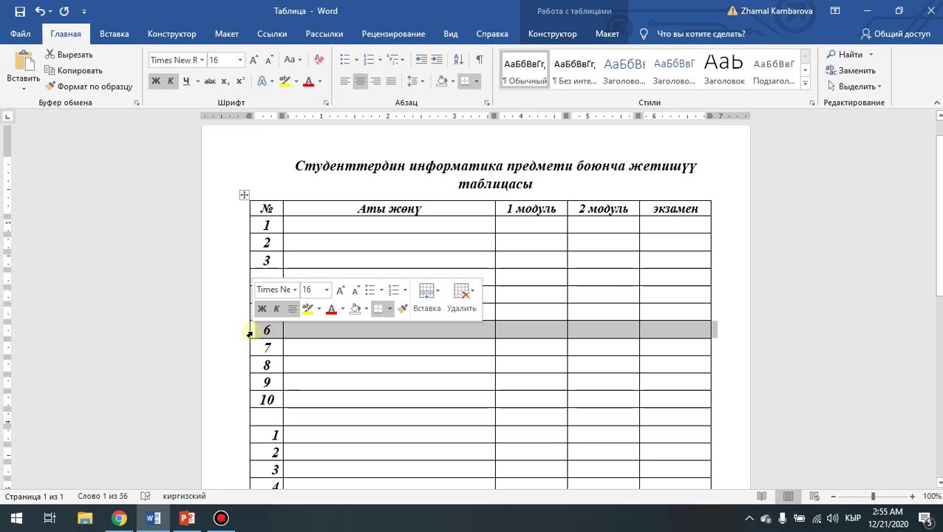
right_click(284, 331)
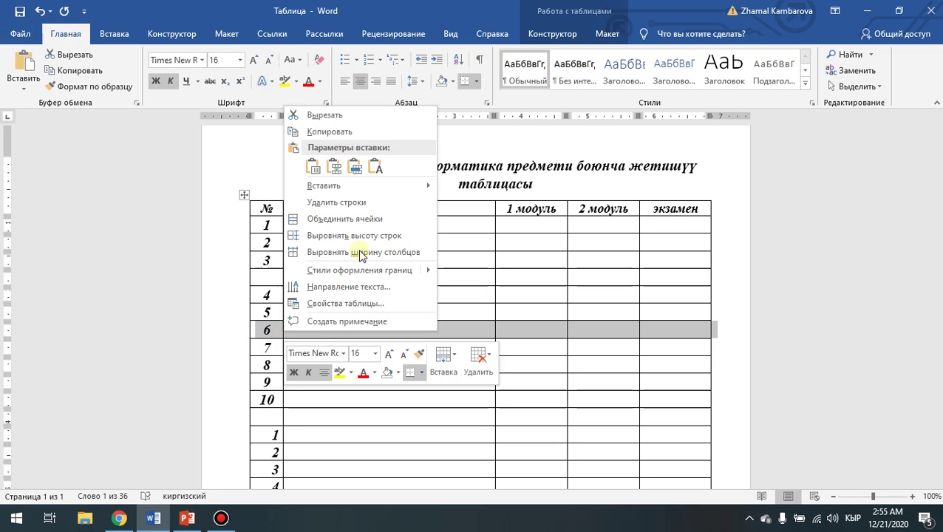
click(351, 202)
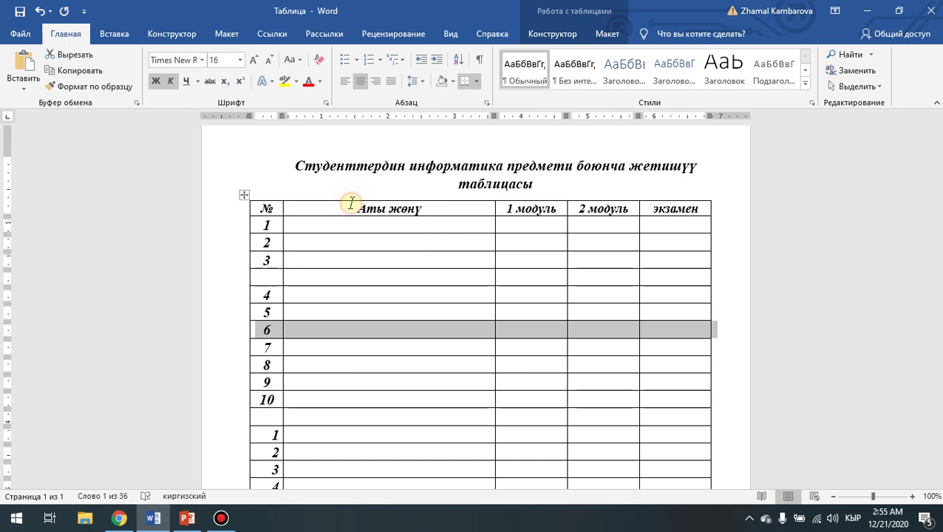
Step: Delete row 6 from the automatically numbered block and compare its numbering with the manual rows above
scroll(319, 445, down, 3)
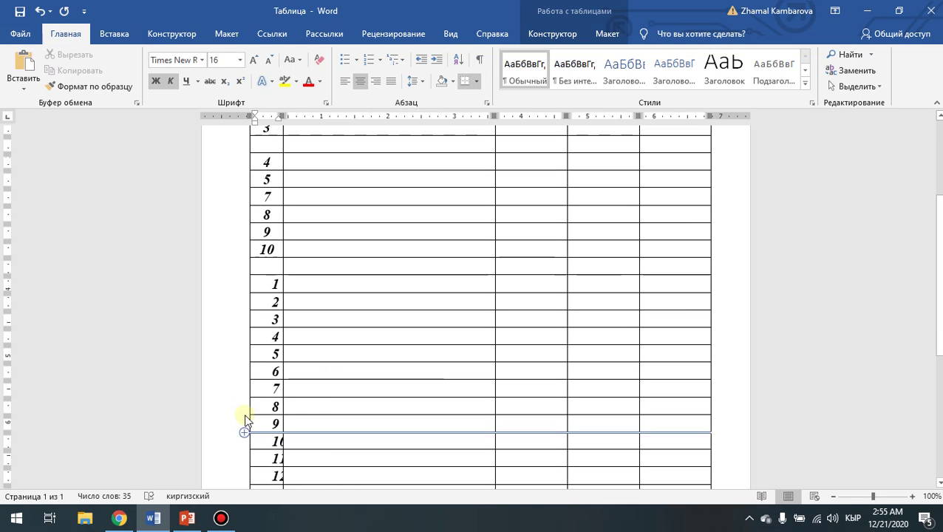
click(248, 373)
right_click(270, 374)
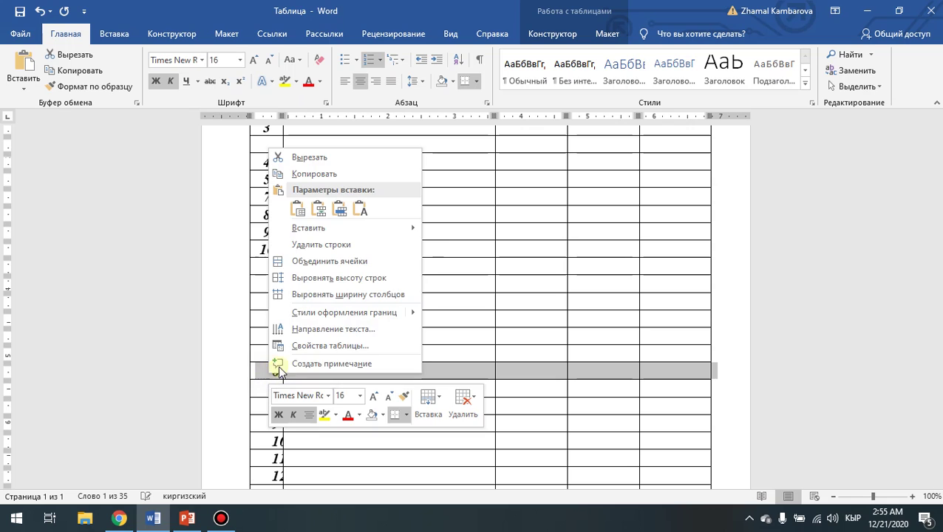
click(327, 246)
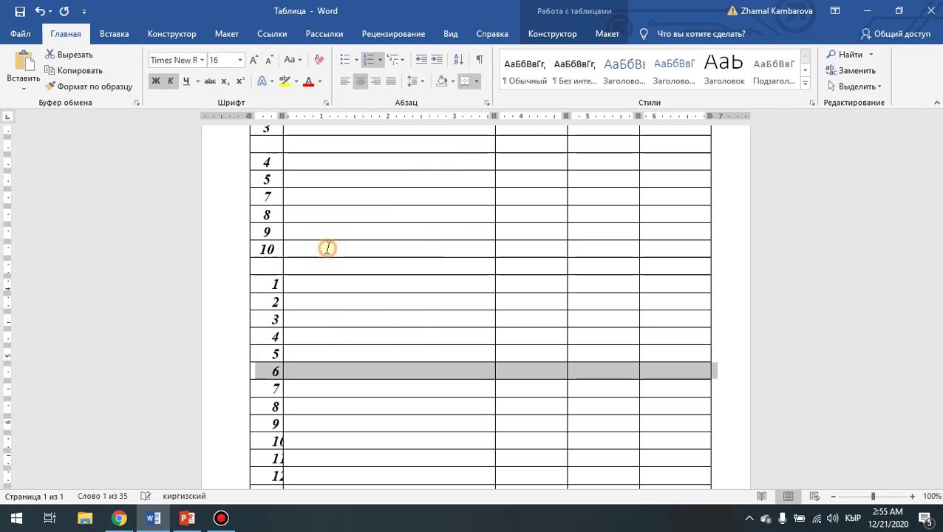
click(278, 381)
click(285, 372)
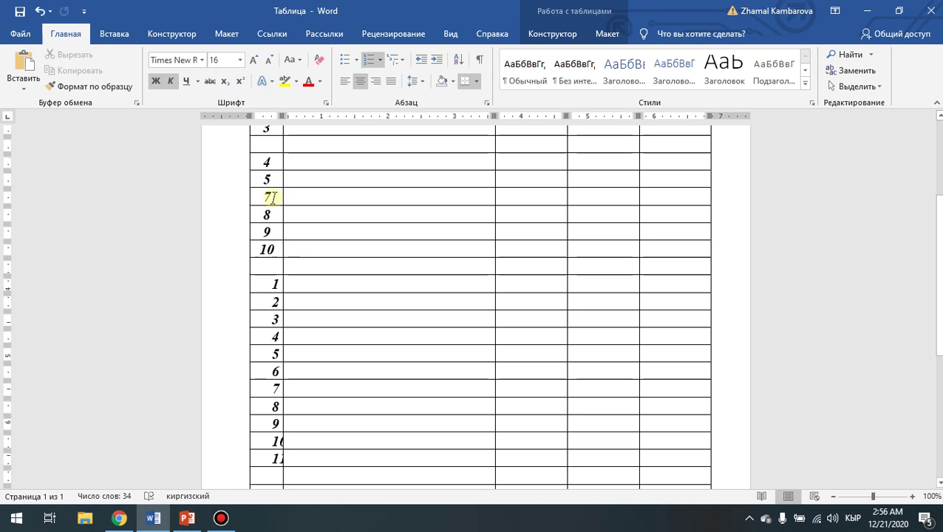
scroll(309, 330, up, 3)
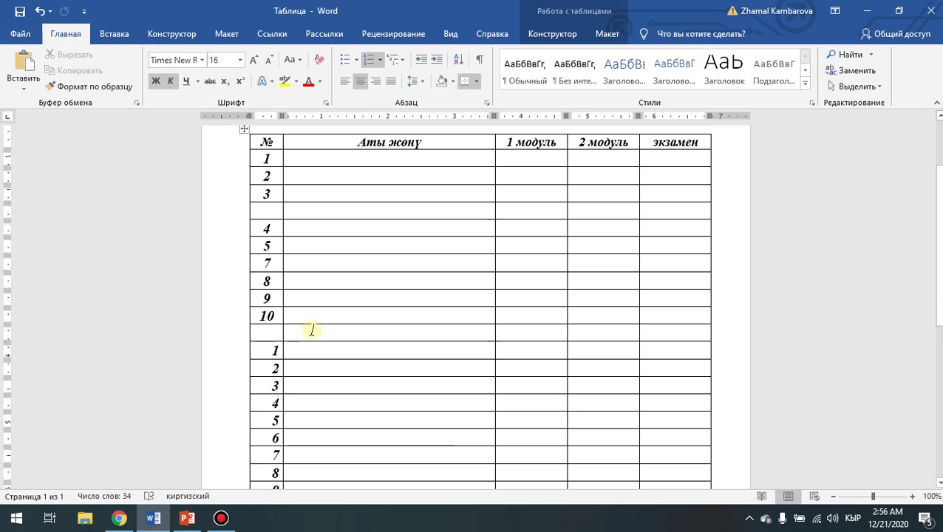
Step: Undo the recent row insertions and deletions in both the manually and automatically numbered parts of the table
key(ctrl+z)
key(ctrl+z)
key(ctrl+z)
key(ctrl+z)
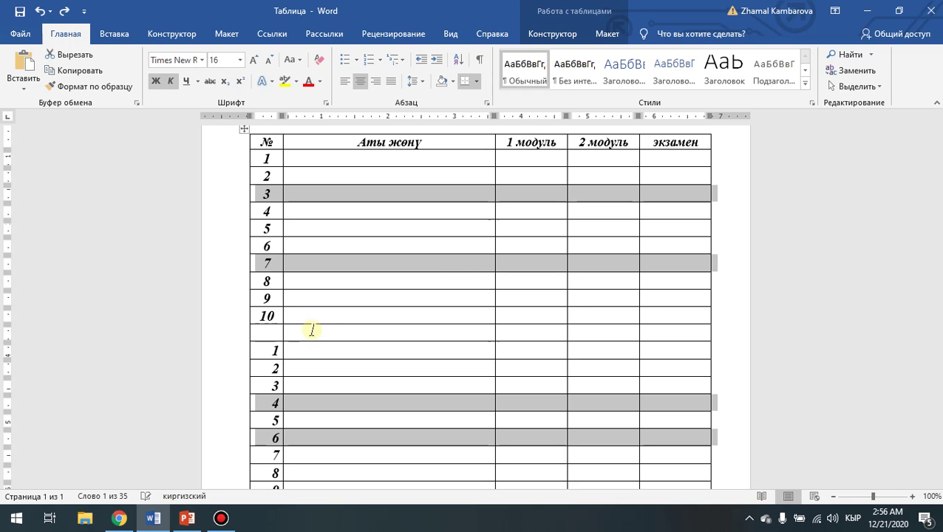
Step: Clear the manually typed numbers and remove the automatic numbering from the № column
mouse_move(264, 158)
mouse_down()
mouse_move(270, 314)
mouse_move(258, 288)
mouse_move(295, 467)
mouse_move(266, 472)
mouse_move(268, 459)
mouse_up()
key(BackSpace)
scroll(270, 330, down, 2)
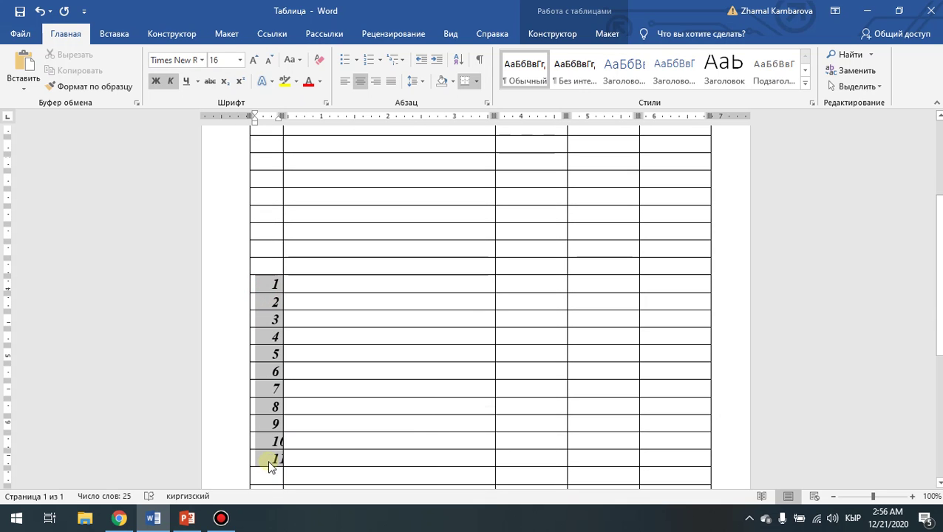
click(380, 59)
click(388, 178)
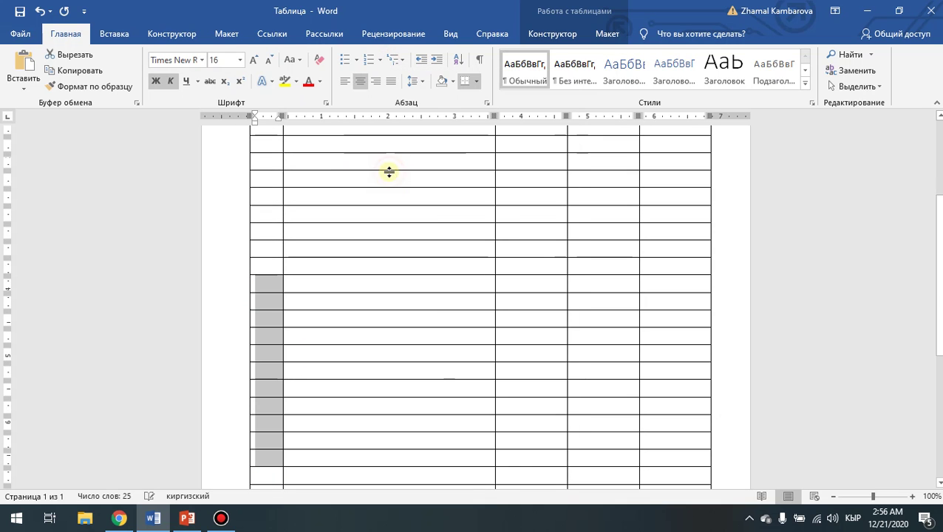
Step: Apply automatic 1, 2, 3 numbering without punctuation to all № cells below the table header
scroll(335, 299, up, 4)
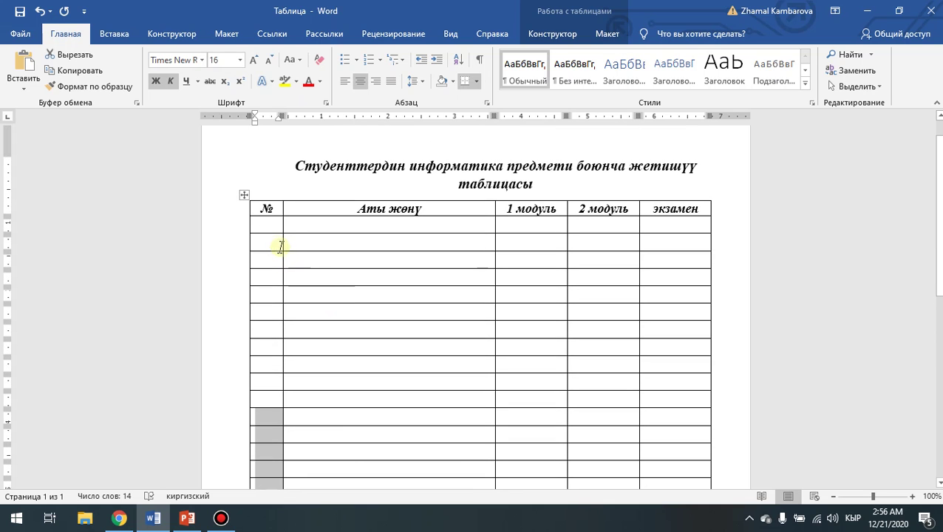
drag(263, 228, 275, 400)
scroll(251, 412, down, 6)
scroll(275, 400, up, 5)
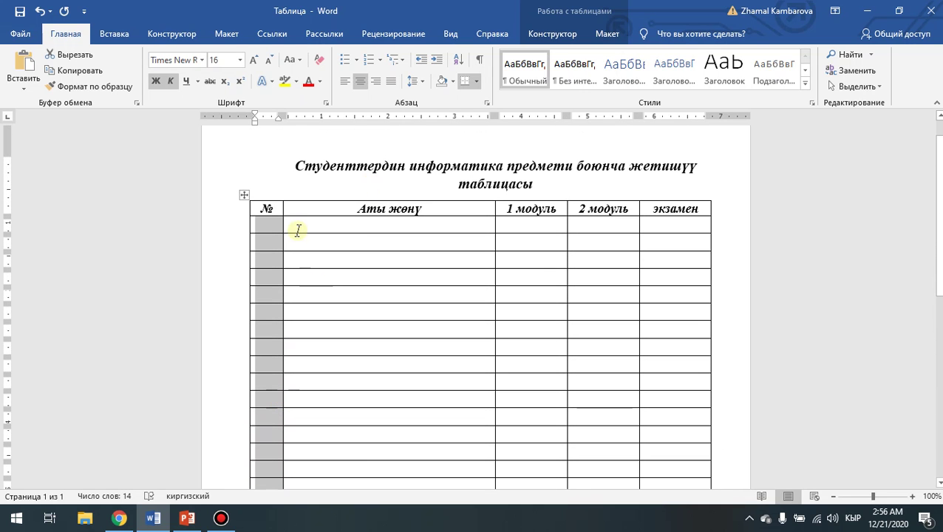
click(379, 59)
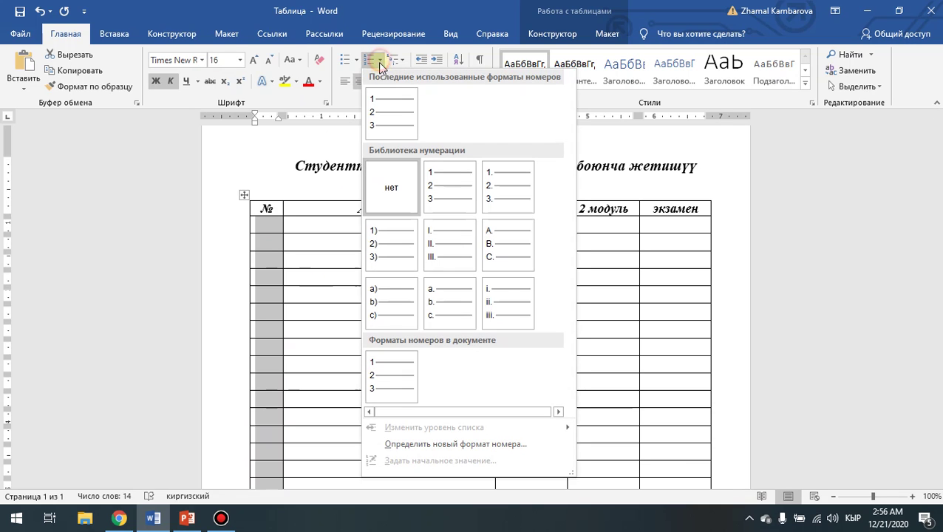
click(391, 124)
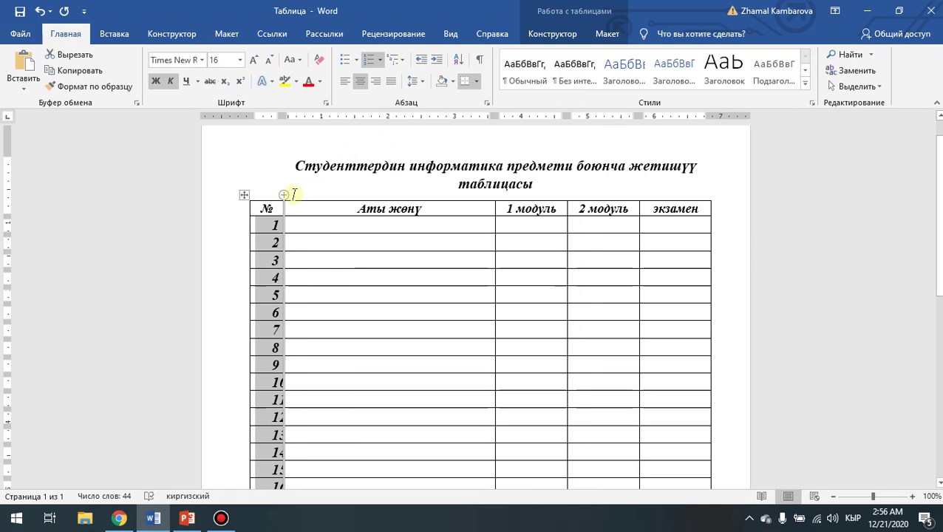
Step: Remove bold and italic from the row numbers and set their font size to 14
click(170, 87)
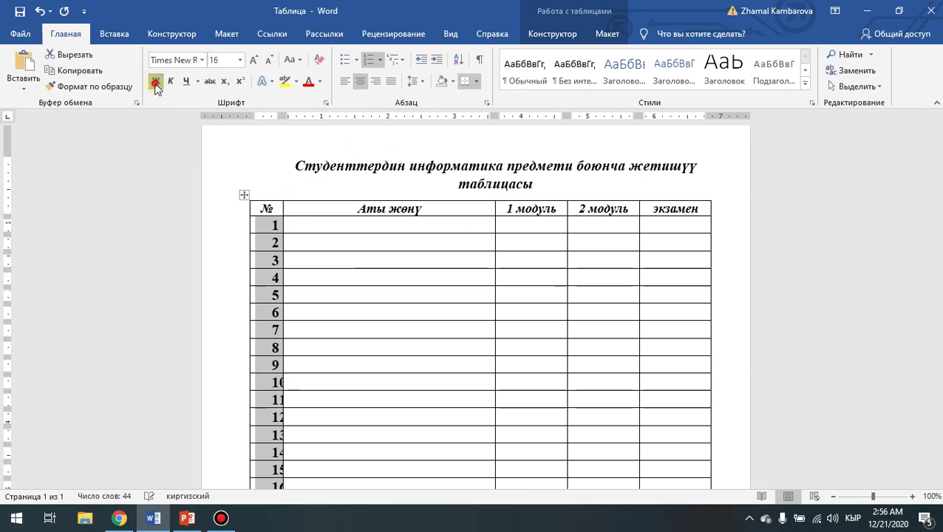
click(154, 83)
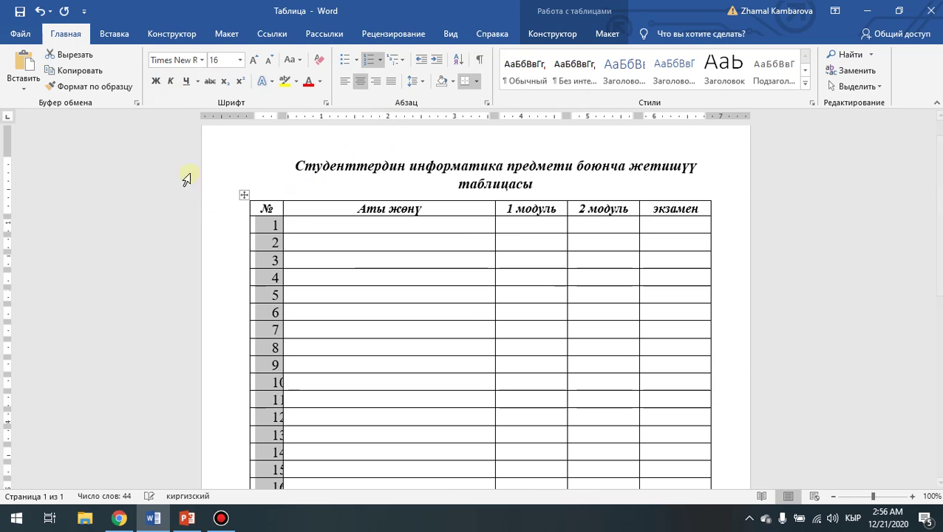
click(269, 60)
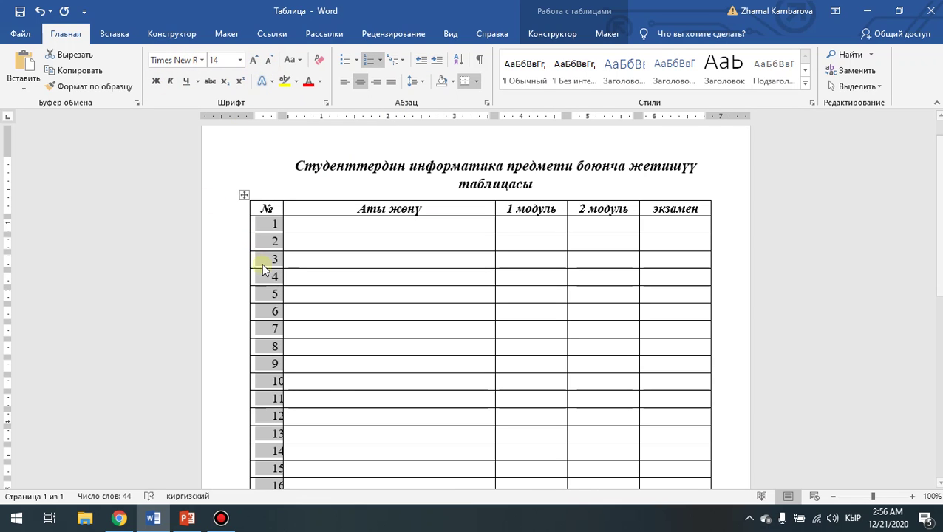
Step: Decrease the indent of the row numbers in the № column and check them down to the last row
scroll(337, 396, down, 8)
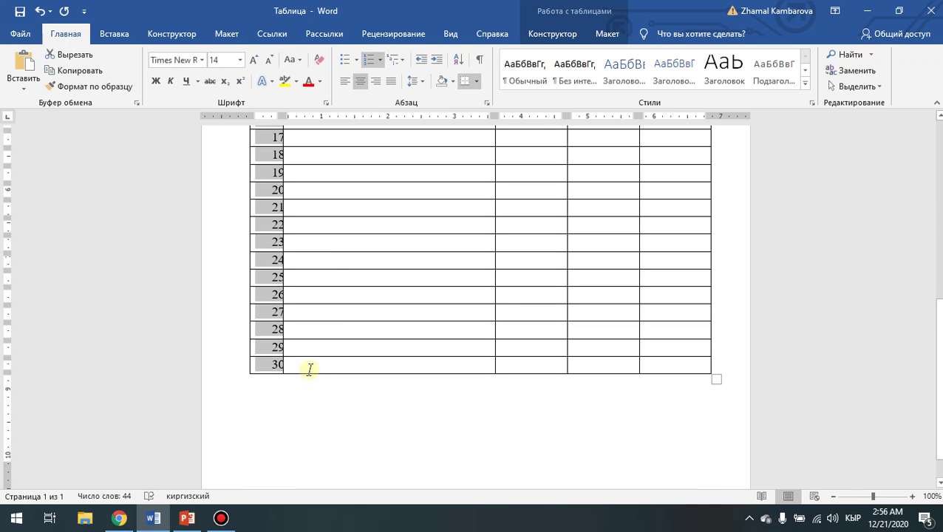
scroll(290, 369, up, 3)
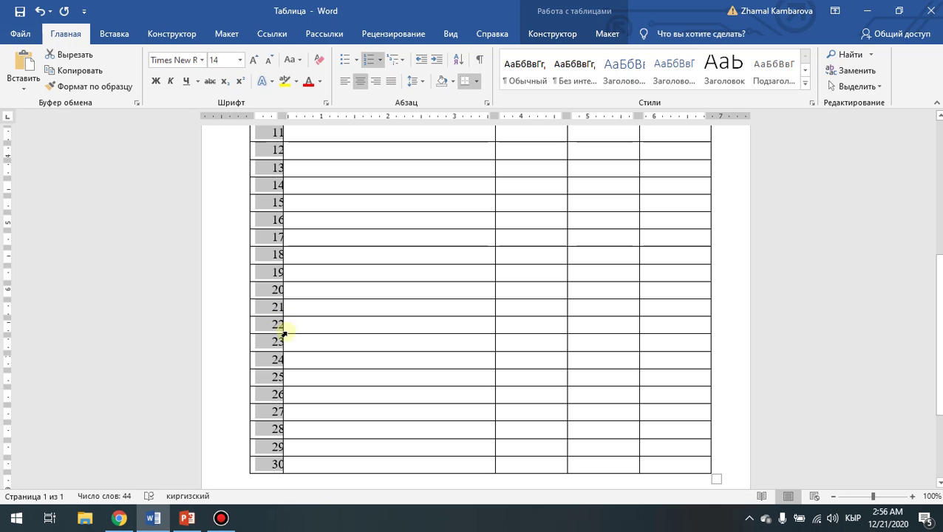
scroll(283, 377, up, 7)
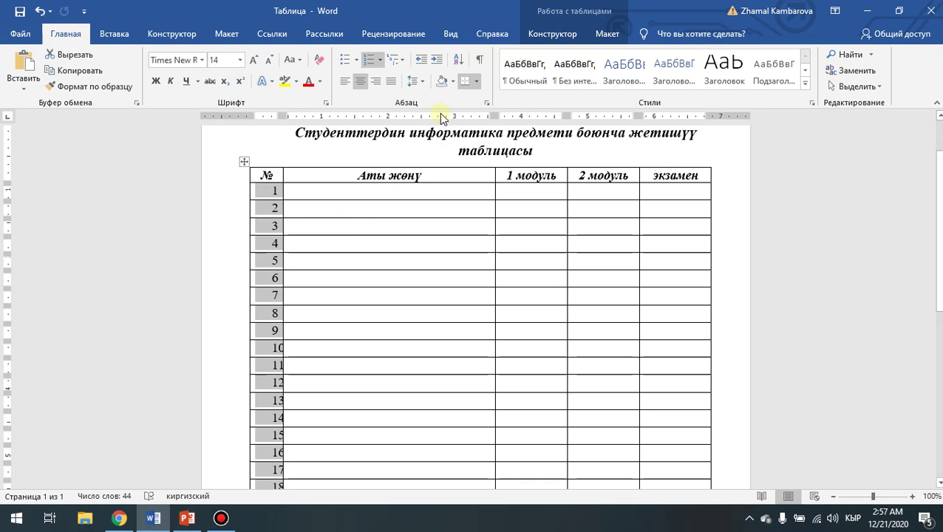
click(424, 64)
scroll(355, 325, down, 5)
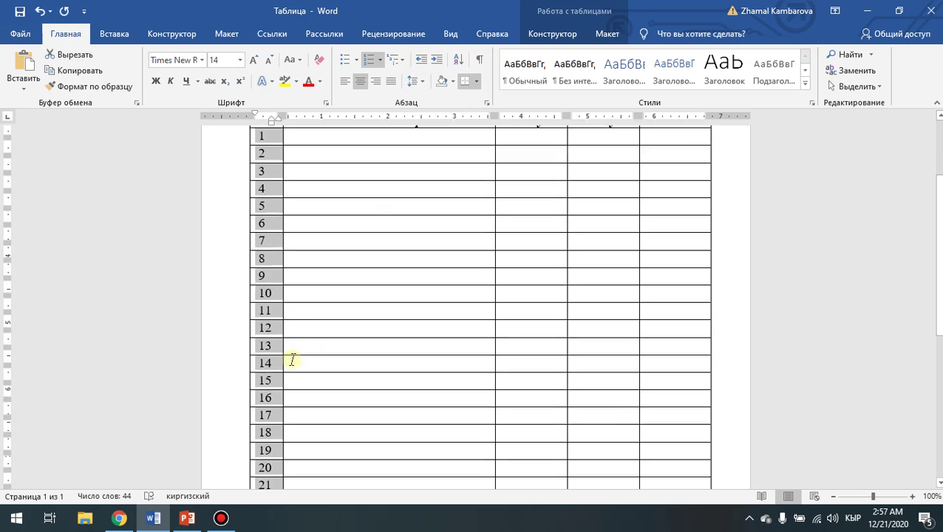
scroll(281, 374, down, 3)
scroll(280, 377, up, 3)
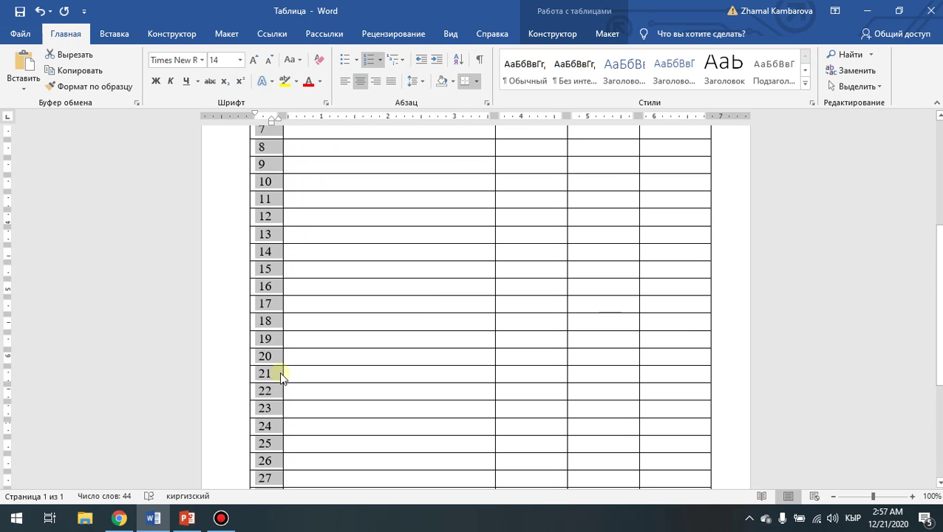
scroll(281, 377, down, 3)
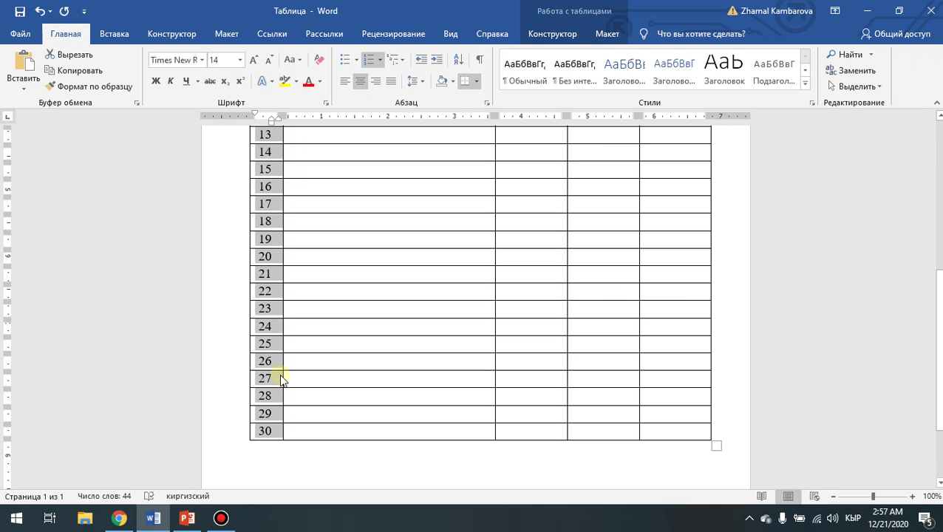
scroll(280, 375, up, 5)
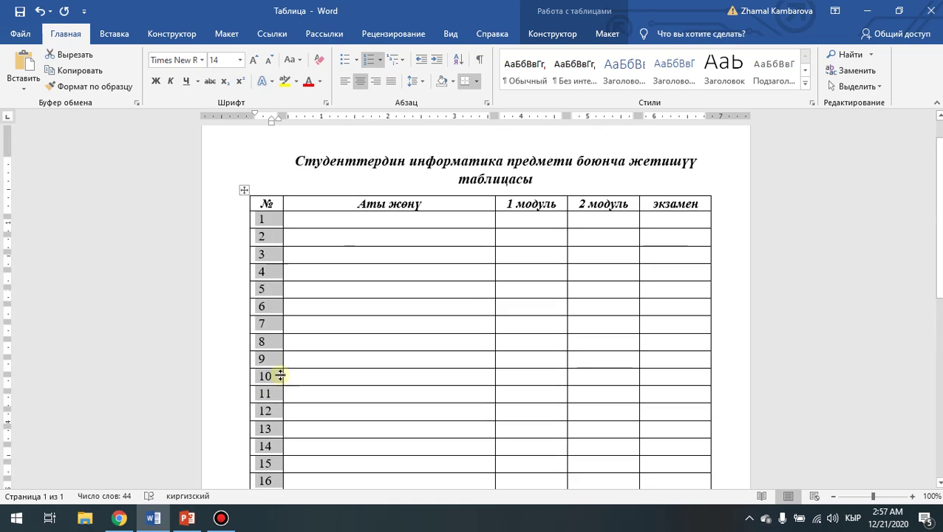
click(315, 226)
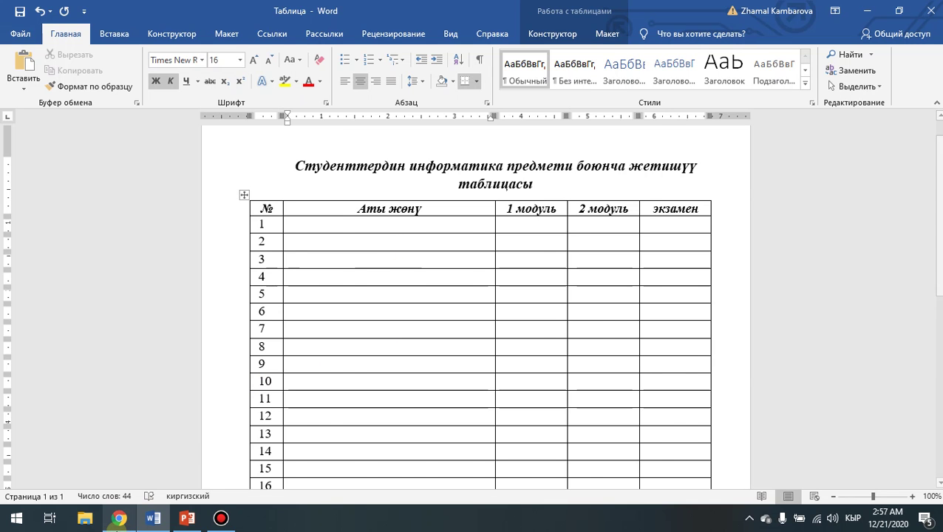
Step: Switch to the student list PDF in Chrome and copy all names of БИС191 Подгруппа 1
click(118, 518)
click(247, 328)
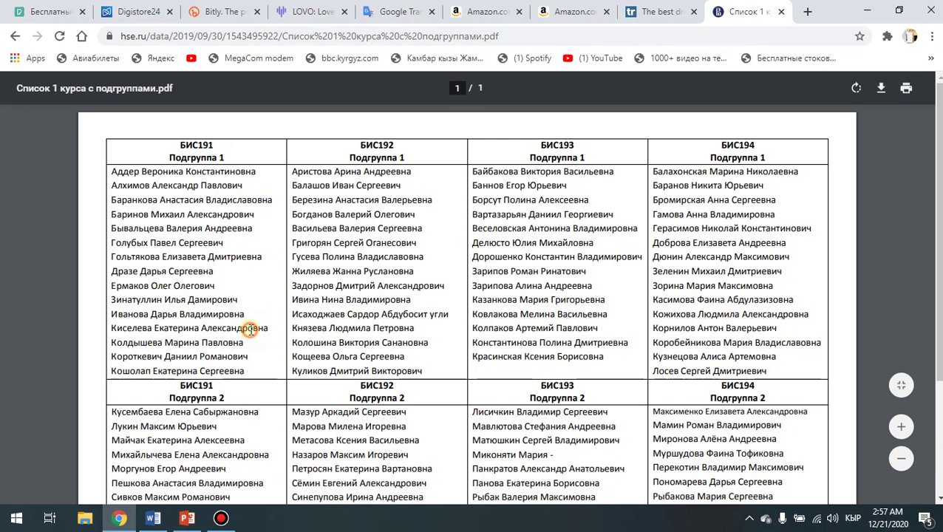
drag(113, 174, 243, 372)
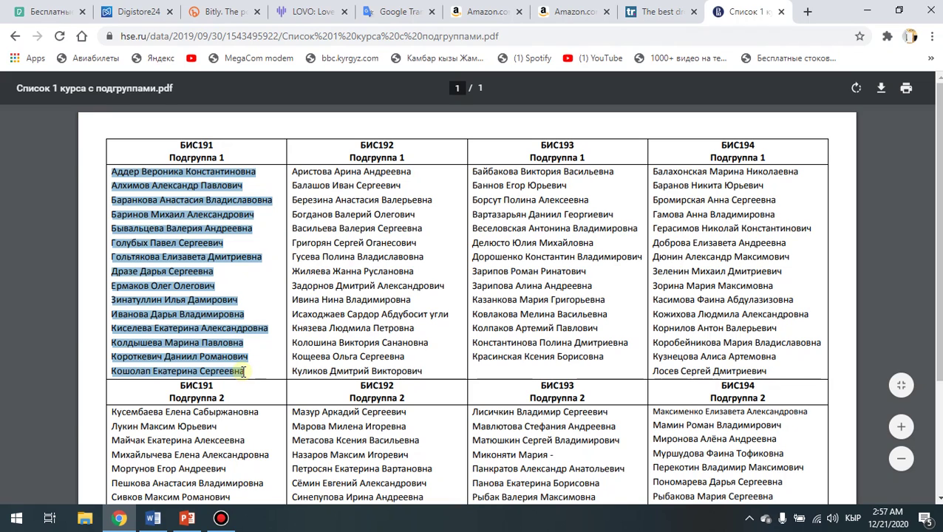
right_click(190, 229)
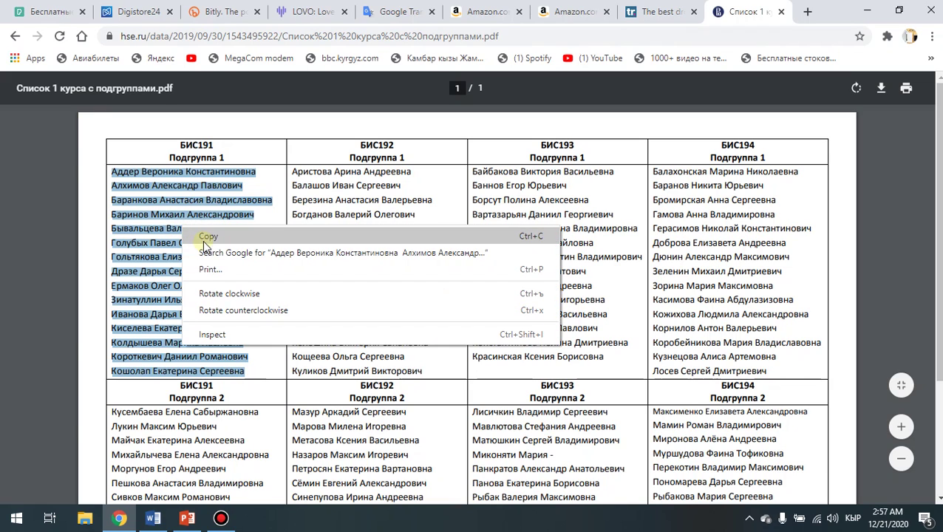
click(207, 238)
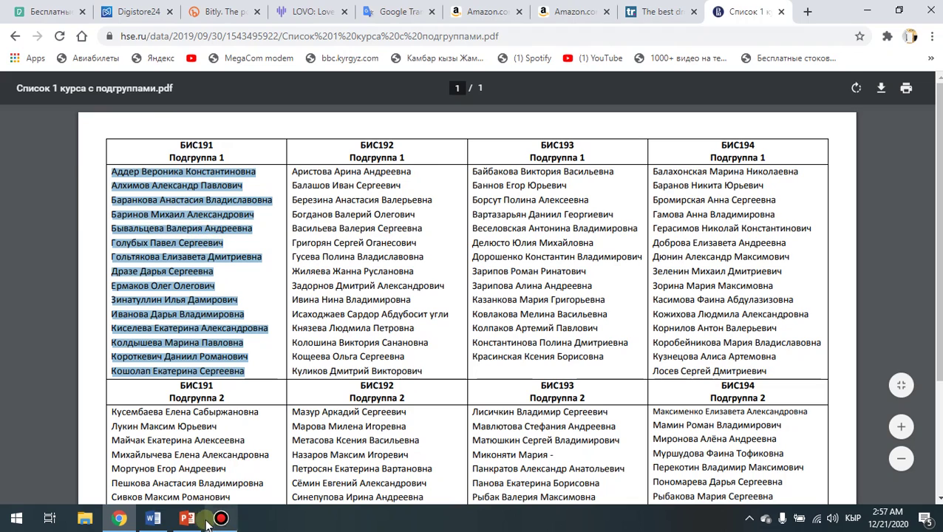
Step: Switch back to Word and paste the copied names as text only into the Аты жөнү cells of rows 1 to 15
click(153, 518)
drag(323, 229, 324, 466)
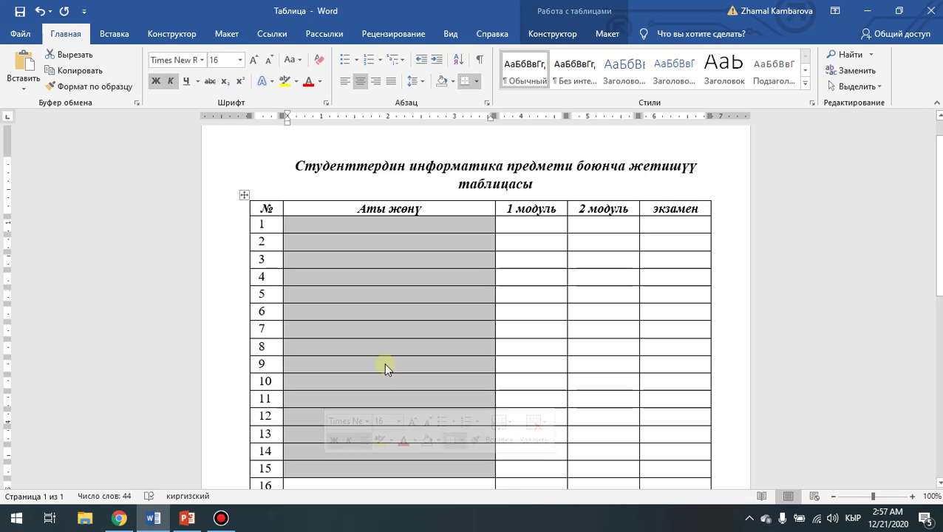
scroll(385, 366, down, 2)
right_click(343, 289)
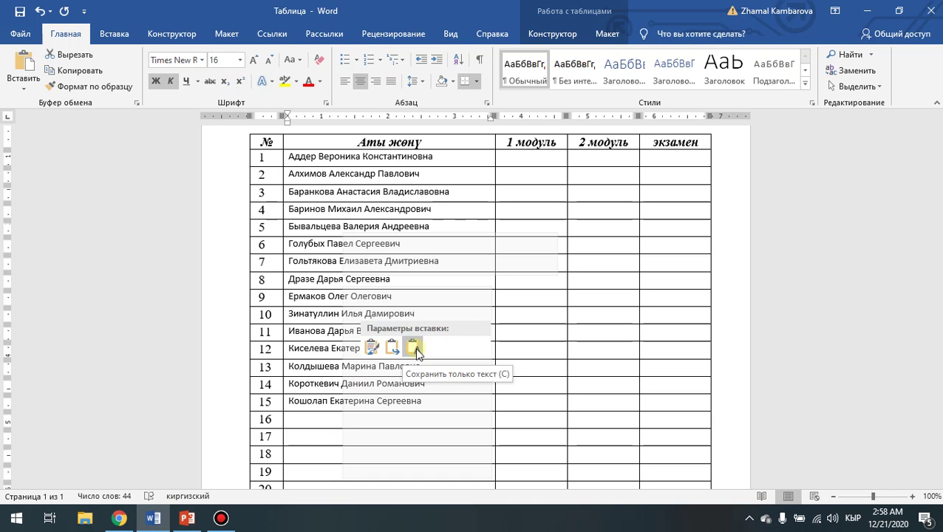
click(414, 347)
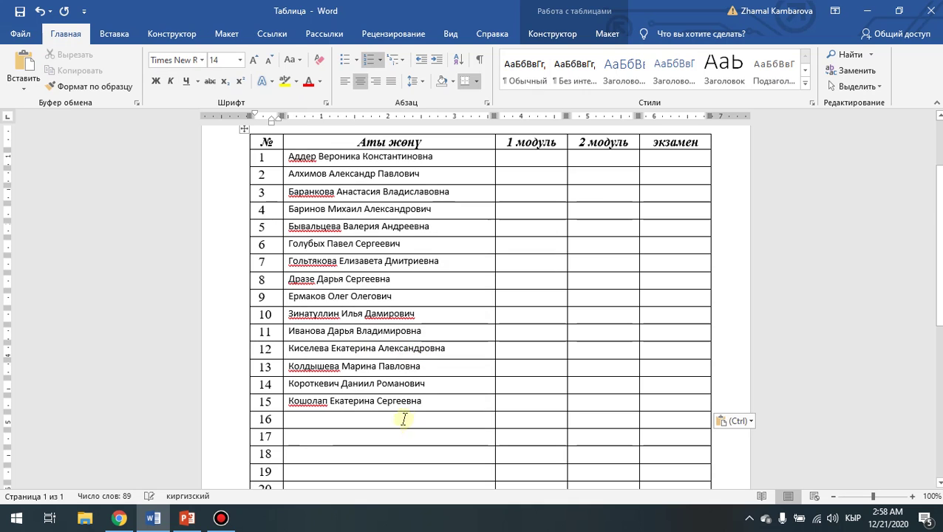
Step: Return to the student list PDF in Chrome and copy all names of БИС192 Подгруппа 1
scroll(397, 427, down, 3)
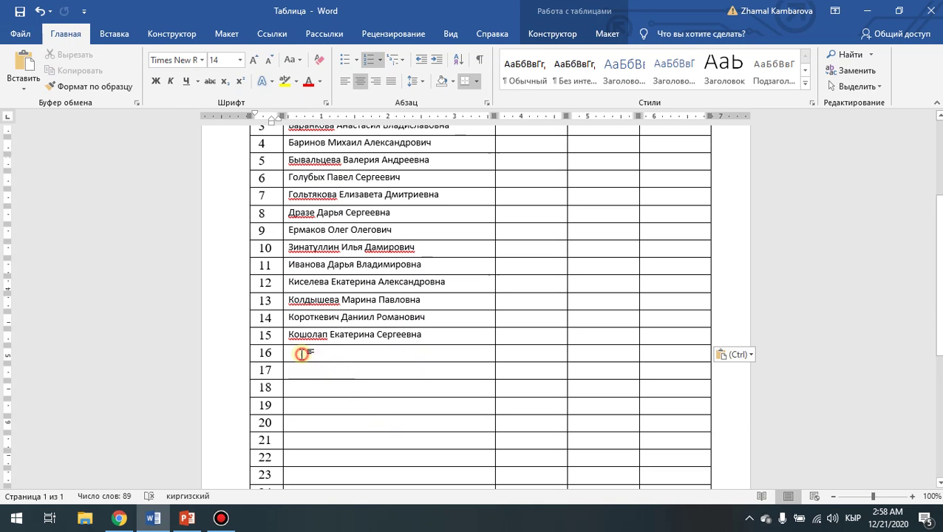
click(302, 354)
scroll(347, 375, down, 9)
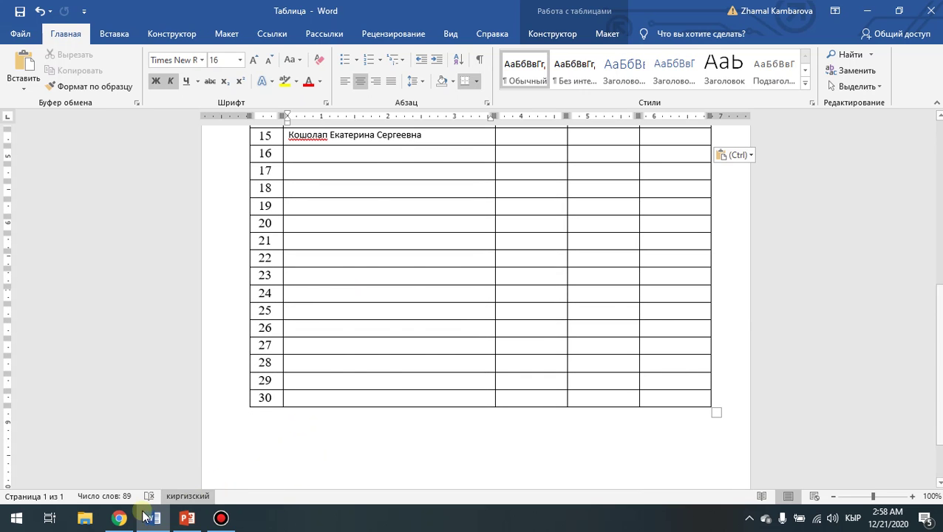
click(119, 518)
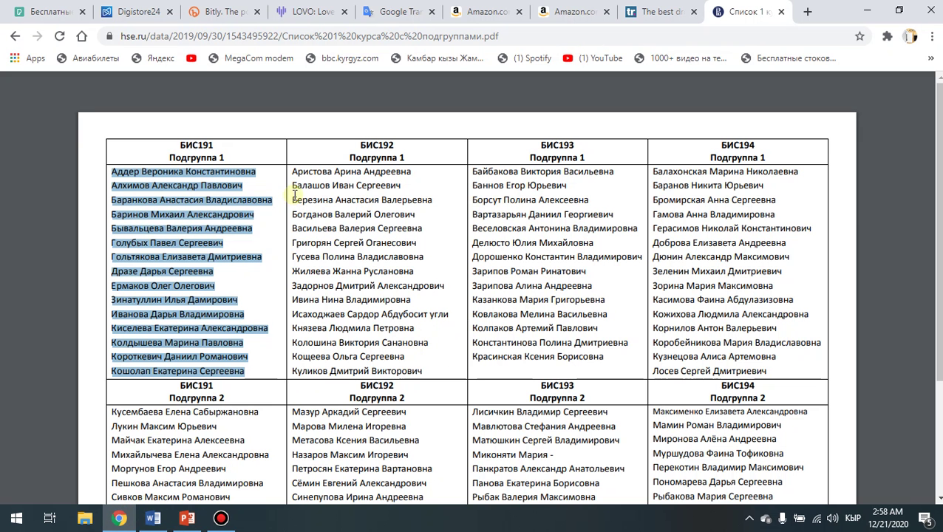
drag(294, 184, 331, 200)
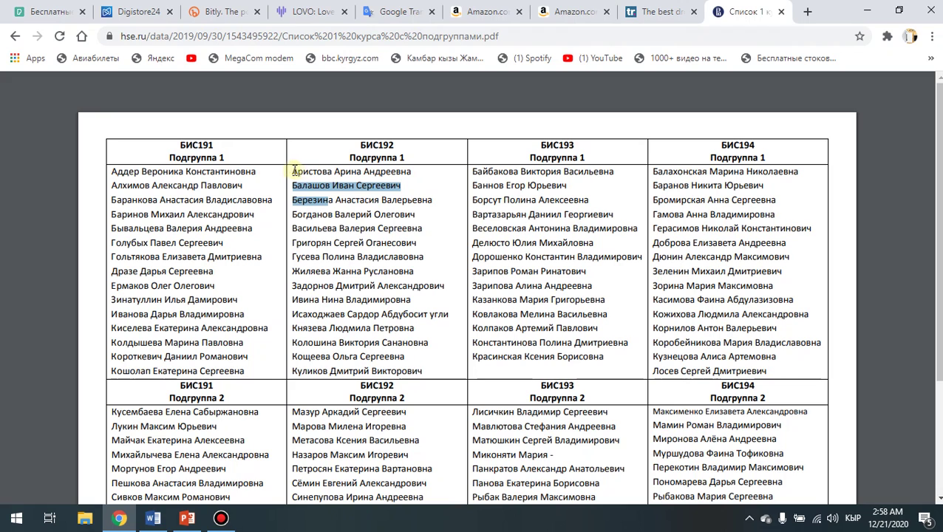
drag(294, 171, 423, 370)
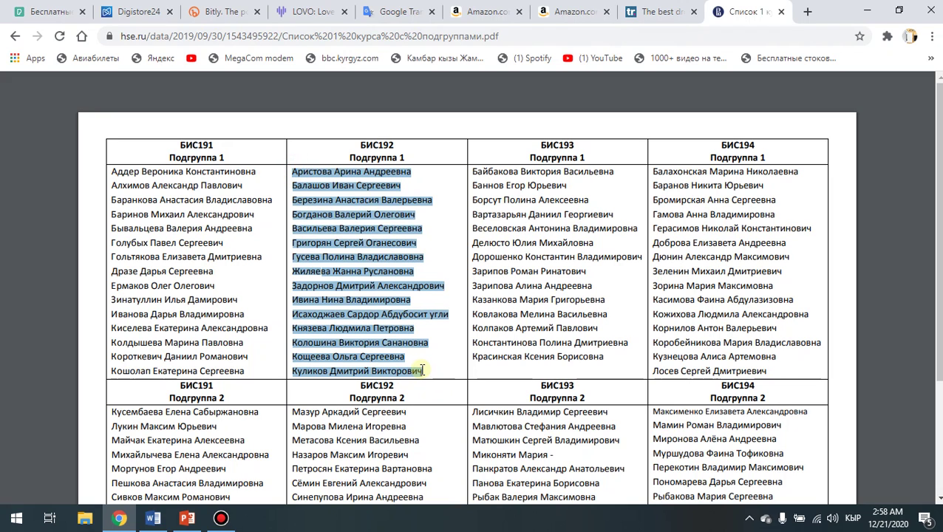
Step: Switch to Word and paste the second group's names as text only into the Аты жөнү cells of rows 16 to 30
click(153, 519)
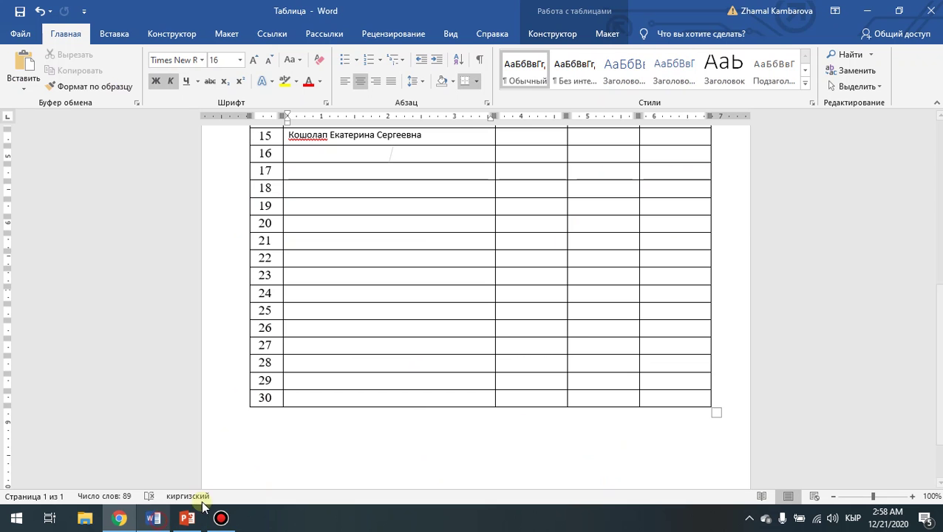
drag(316, 154, 407, 400)
right_click(343, 158)
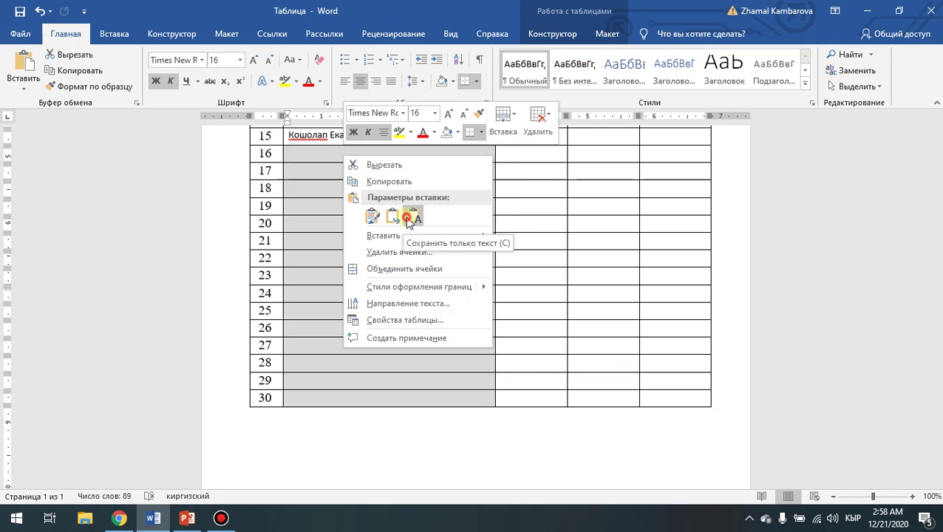
click(412, 215)
Step: Select the whole table and set its font to Times New Roman
scroll(442, 291, up, 8)
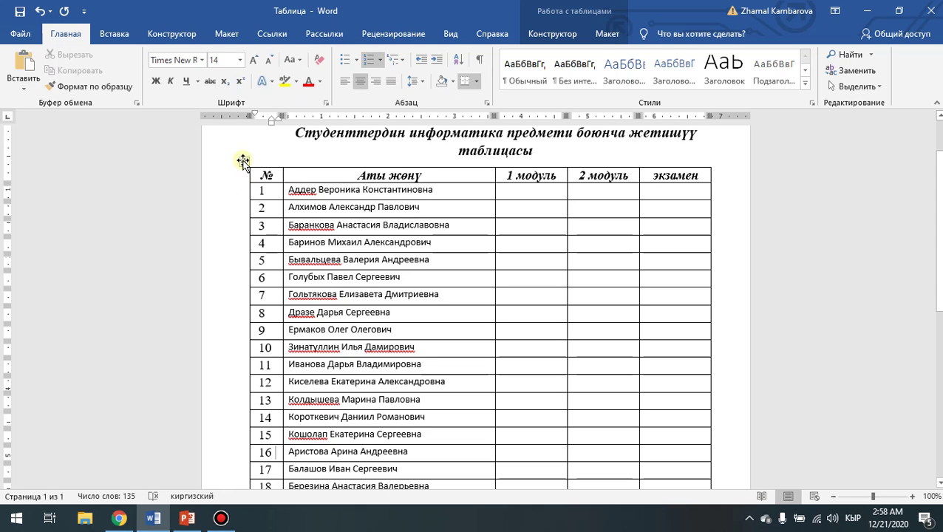
click(243, 161)
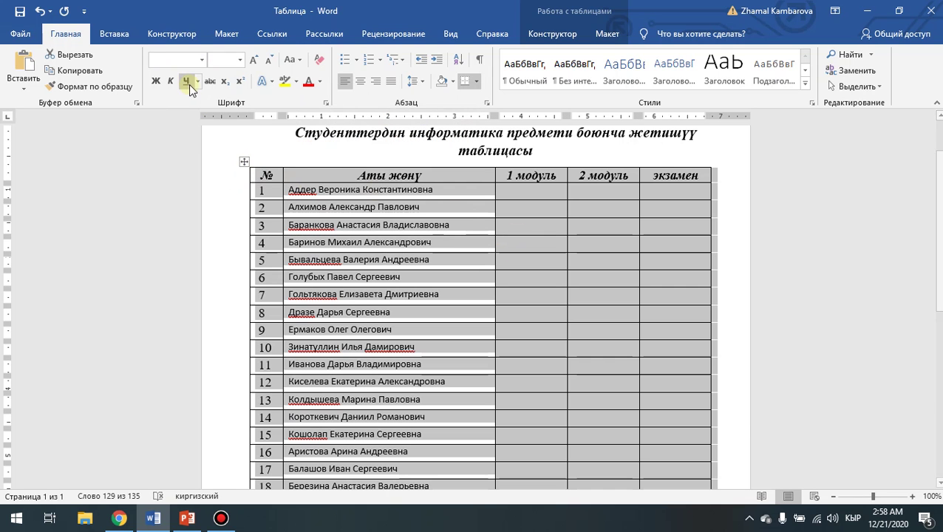
click(202, 60)
click(169, 142)
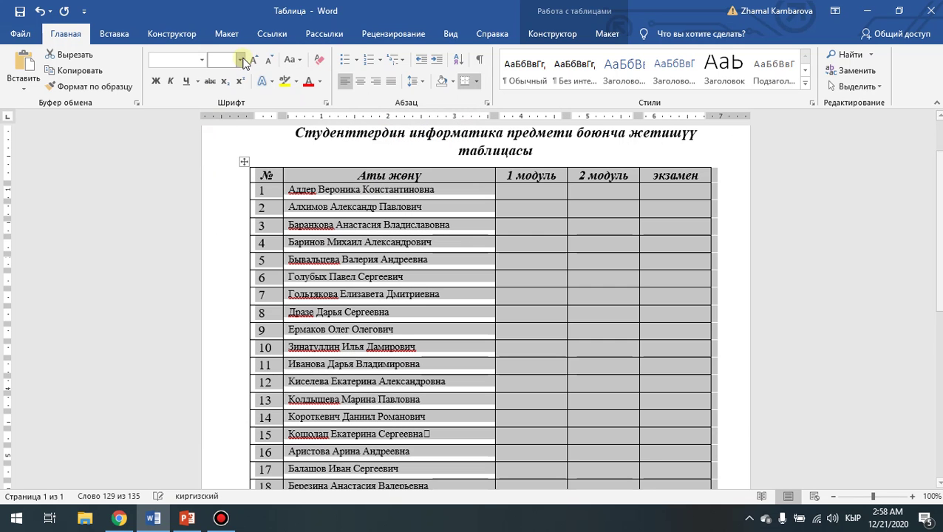
Step: Set the font size of the whole table to 12
click(241, 60)
click(222, 143)
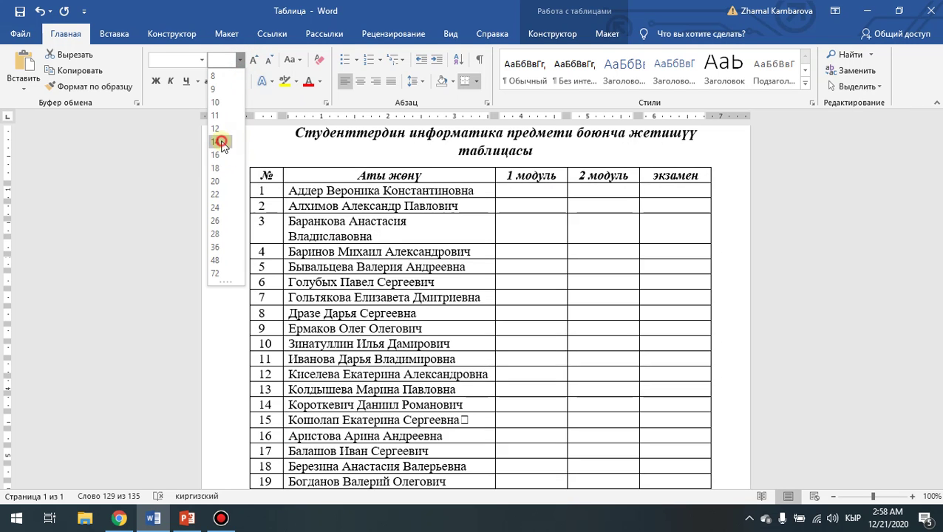
click(241, 60)
click(215, 128)
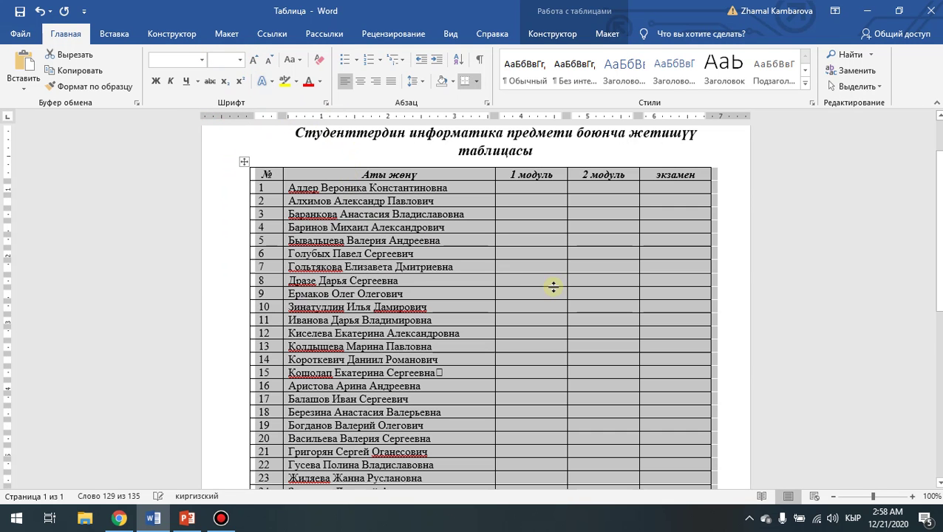
scroll(546, 299, down, 6)
scroll(486, 338, up, 8)
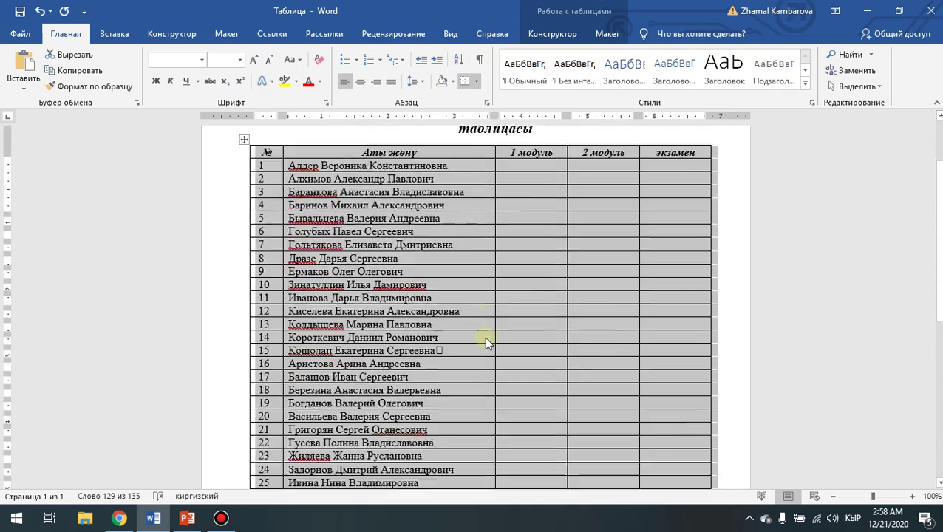
Step: Enter 25 балл, 13 балл, 18 балл and 26 балл in the 1 модуль cells of rows 1 to 4
click(514, 256)
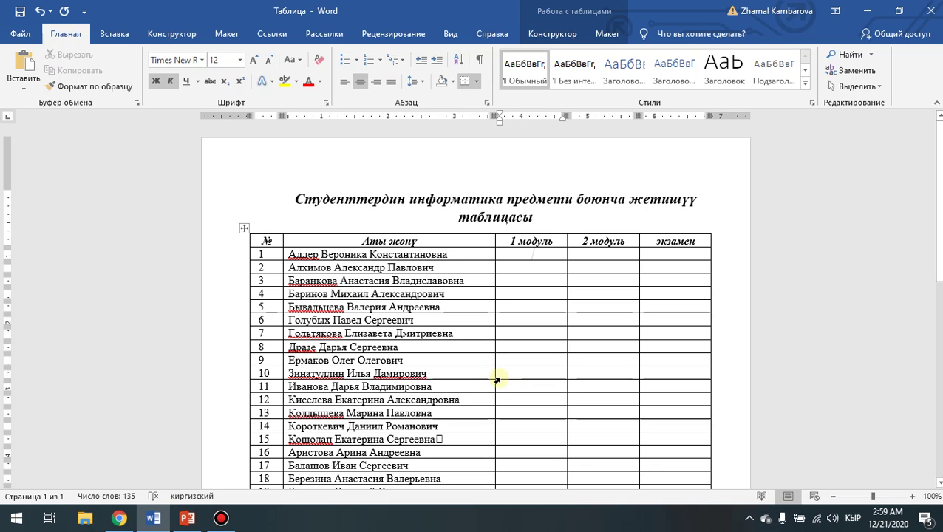
text(25)
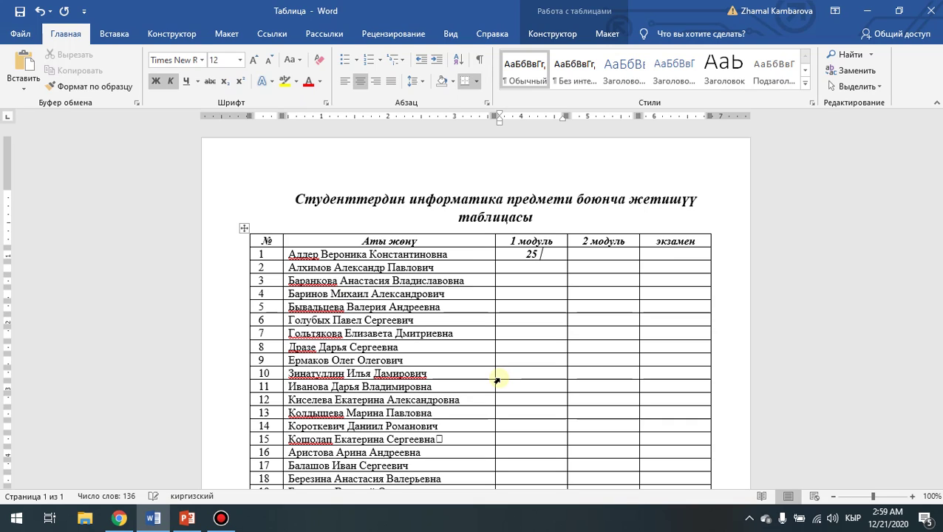
text( бал)
text(13 балл)
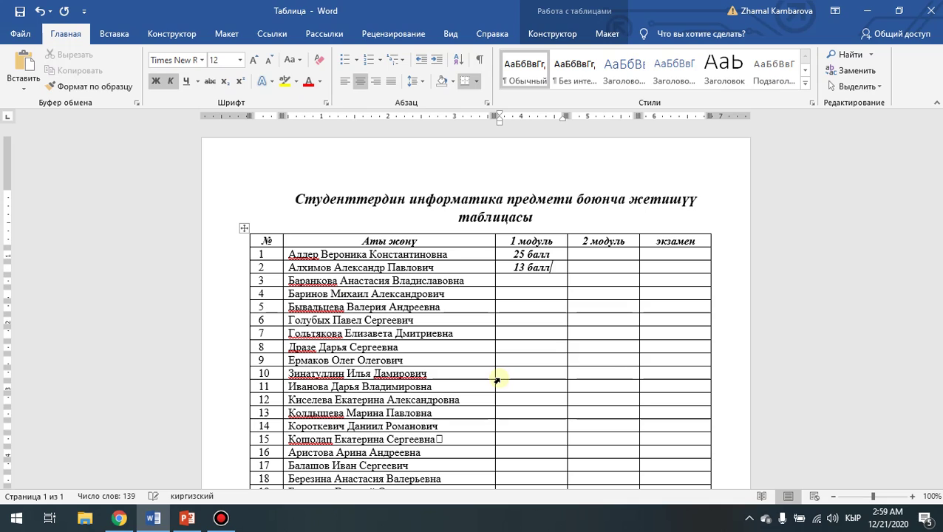
text(18 балл)
text(26 балл)
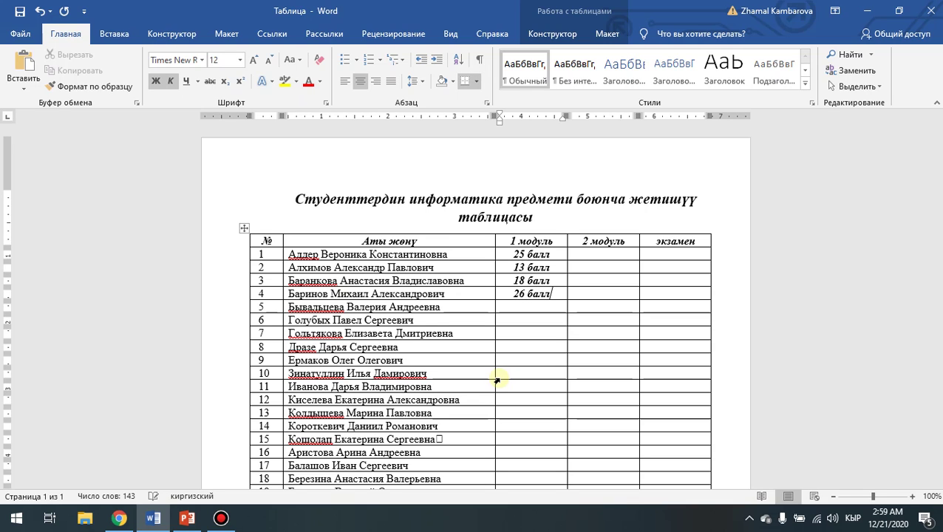
Step: Enter 27 балл and 12 балл in the 1 модуль cells of rows 5 and 6
text( 27 балл)
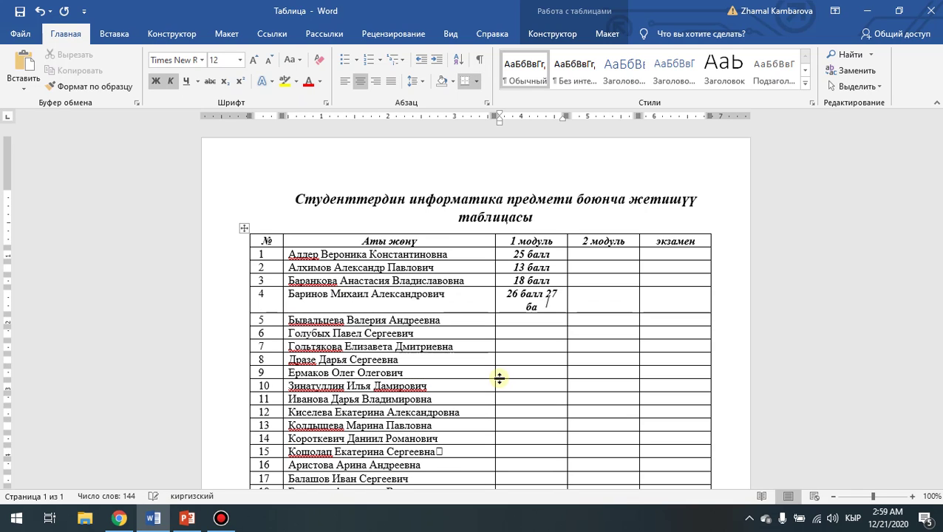
key(BackSpace)
key(BackSpace)
key(BackSpace)
key(BackSpace)
key(BackSpace)
key(BackSpace)
key(BackSpace)
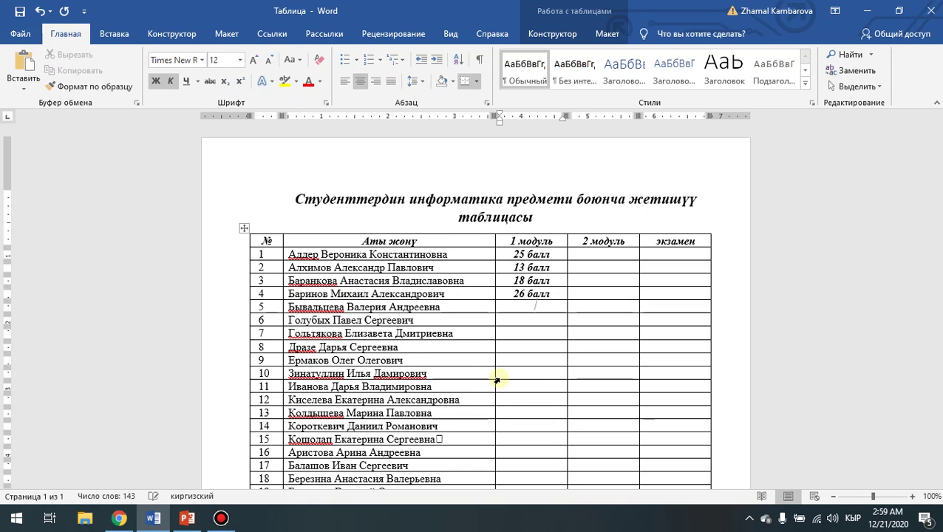
text(27 балл)
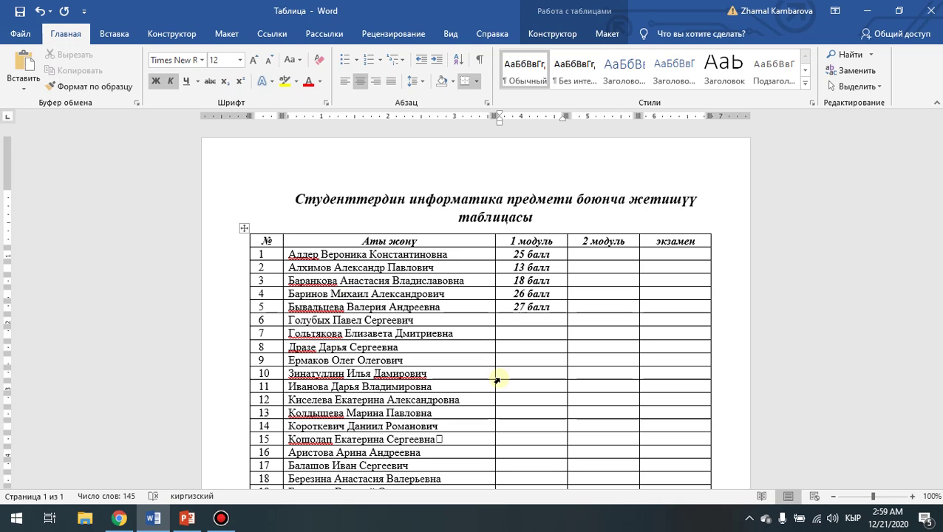
click(534, 320)
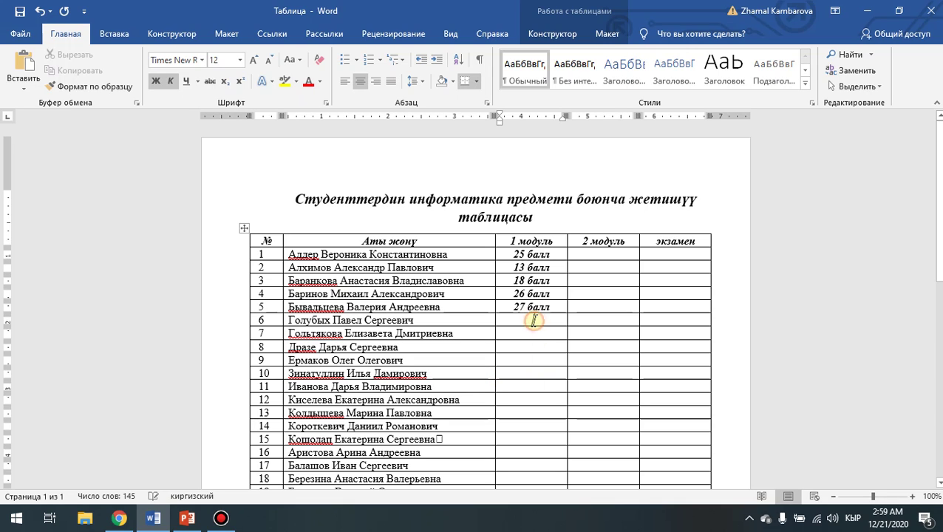
text(12 балл)
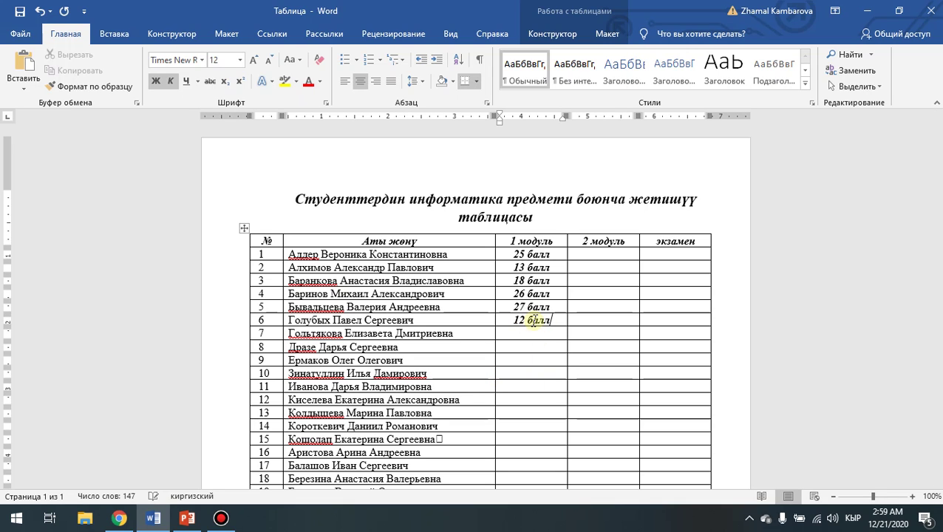
Step: Copy the 1 модуль scores of rows 1 to 6 and paste them into rows 7 to 30 of the same column
drag(506, 253, 548, 334)
key(ctrl+c)
key(ctrl+v)
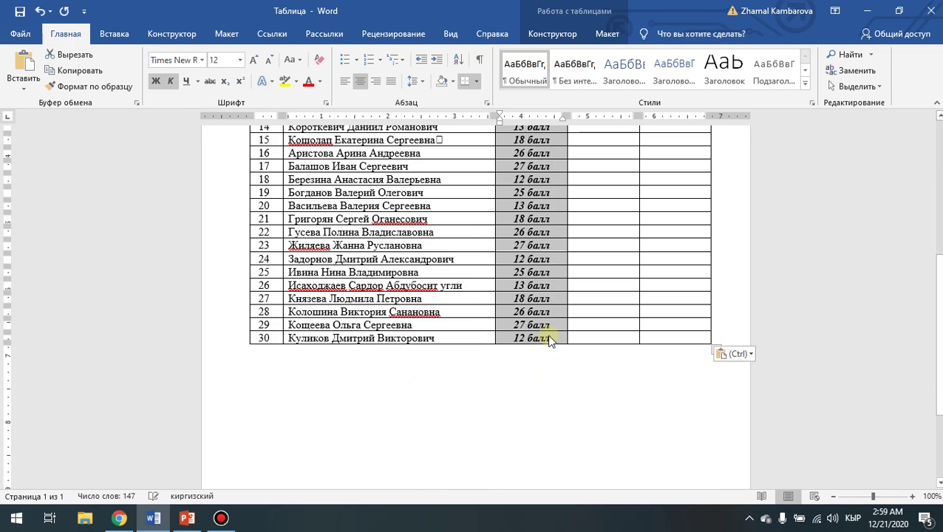
scroll(555, 349, up, 3)
scroll(548, 338, up, 5)
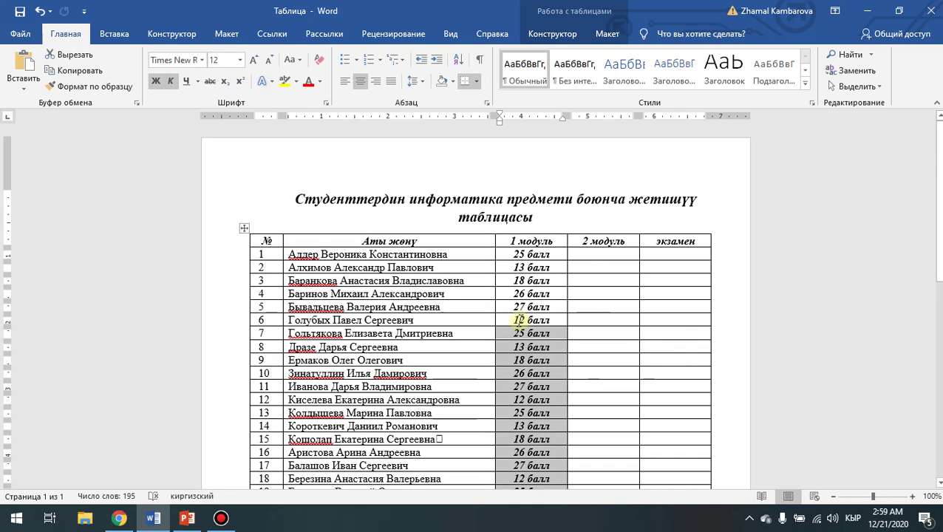
Step: Enter 26 балл, 25 балл and 14 балл in the 2 модуль cells of rows 1 to 3
click(605, 253)
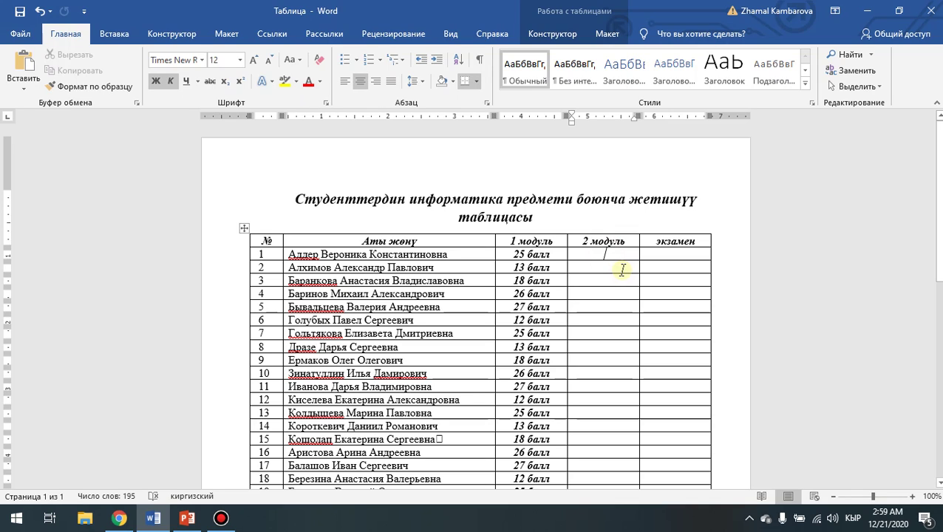
text(26 балл)
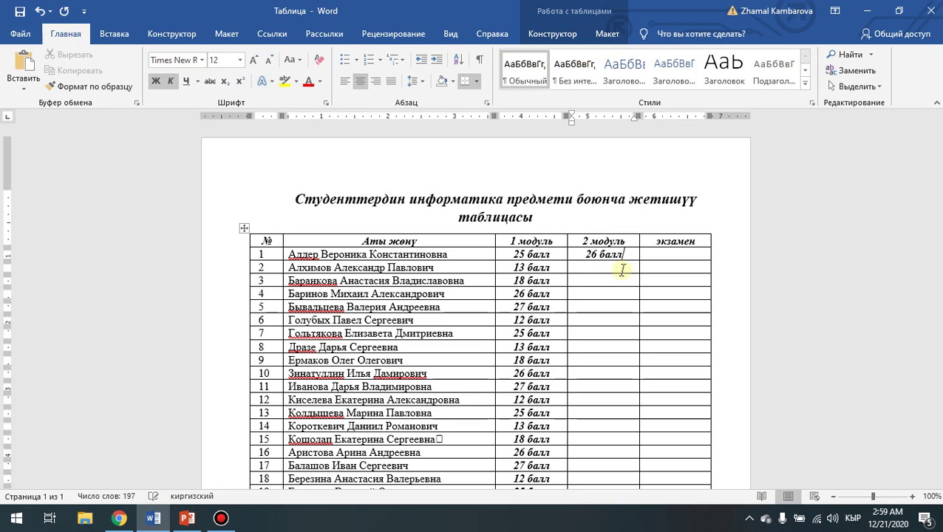
click(623, 270)
text(25 балл)
key(BackSpace)
key(BackSpace)
key(BackSpace)
key(BackSpace)
text(балл14 аб)
key(BackSpace)
text(балл)
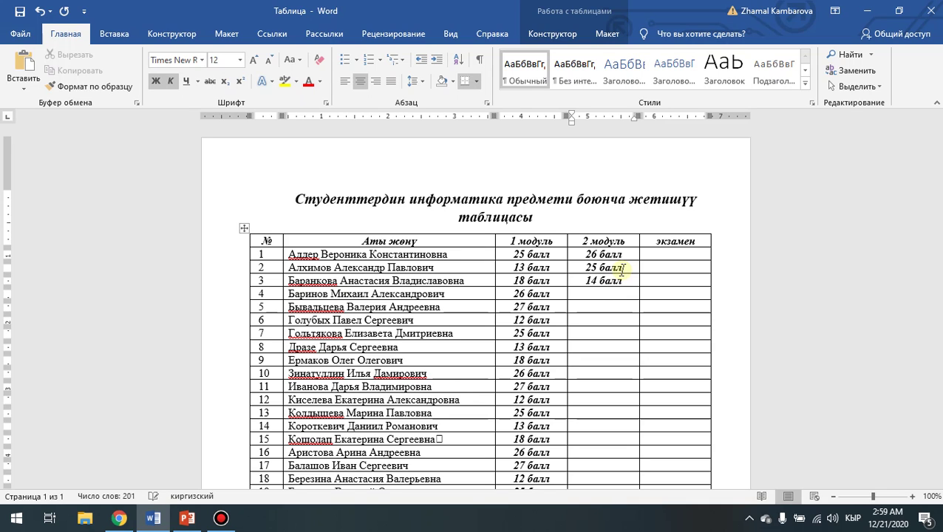
Step: Enter 26 балл, 28 балл and 24 балл in the 2 модуль cells of rows 4 to 6
text(26 абал)
key(BackSpace)
key(BackSpace)
key(BackSpace)
key(BackSpace)
text(балл)
text(8 аб)
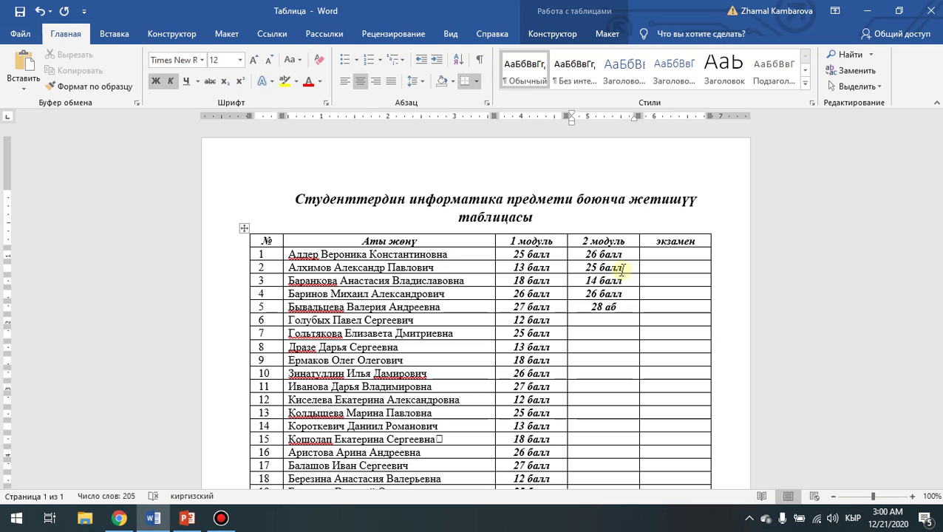
key(BackSpace)
key(BackSpace)
text(балл24 балл)
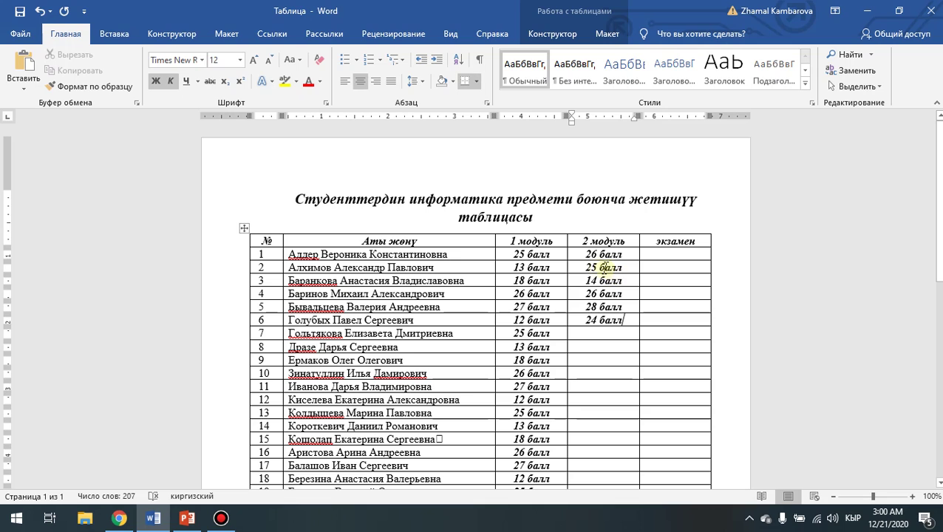
Step: Copy the 2 модуль scores of rows 1 to 6 and paste them into rows 7 to 30 of the same column
drag(582, 253, 637, 314)
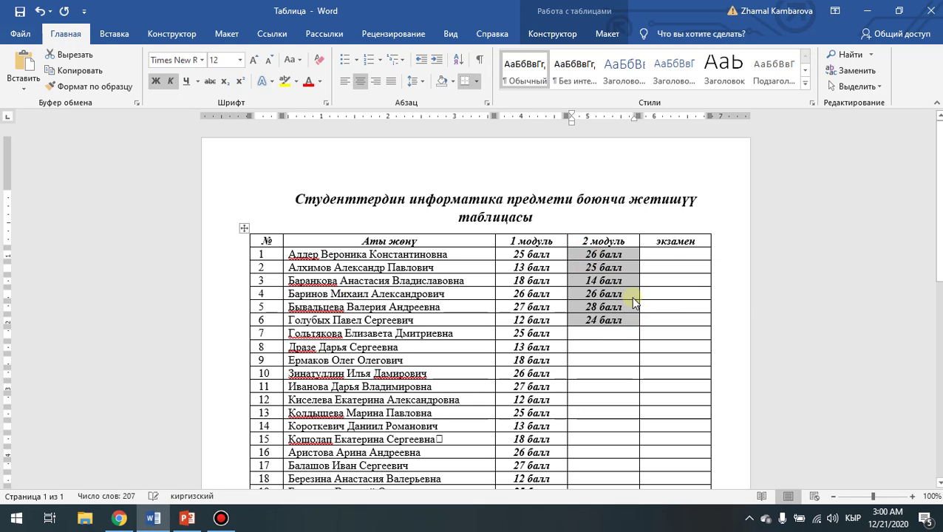
scroll(599, 321, down, 3)
drag(600, 200, 600, 373)
scroll(599, 326, down, 4)
key(ctrl+v)
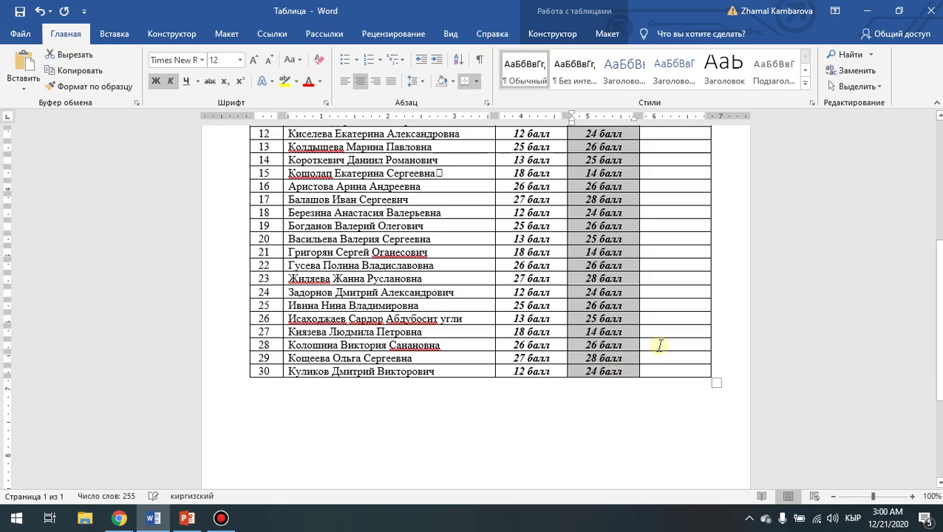
scroll(631, 290, up, 6)
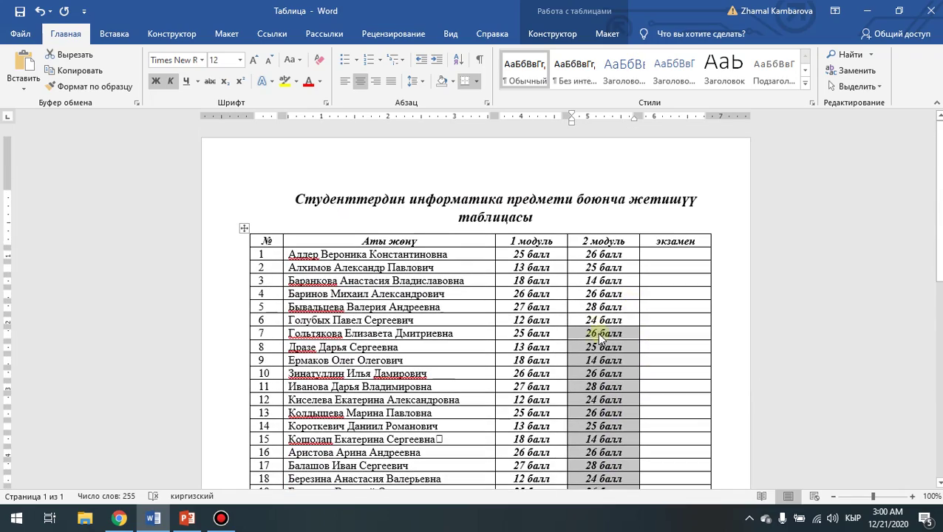
scroll(618, 351, down, 2)
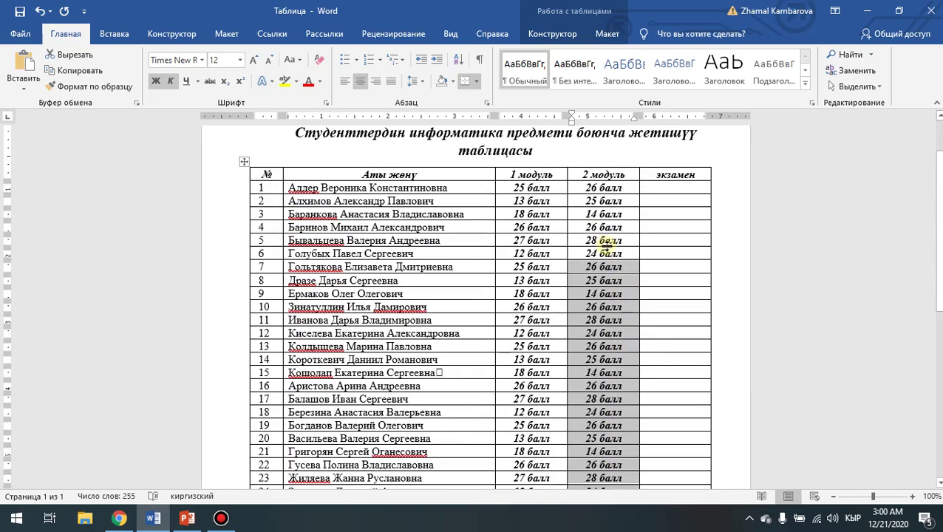
click(607, 254)
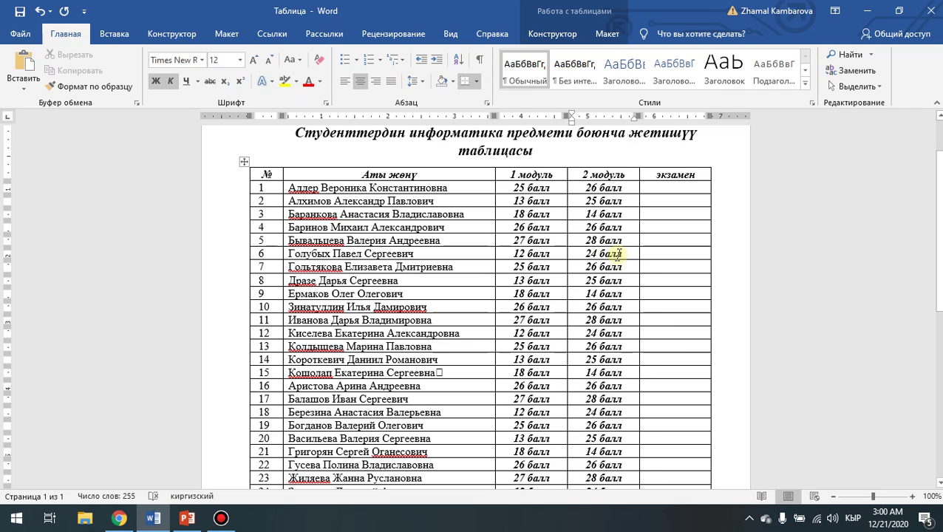
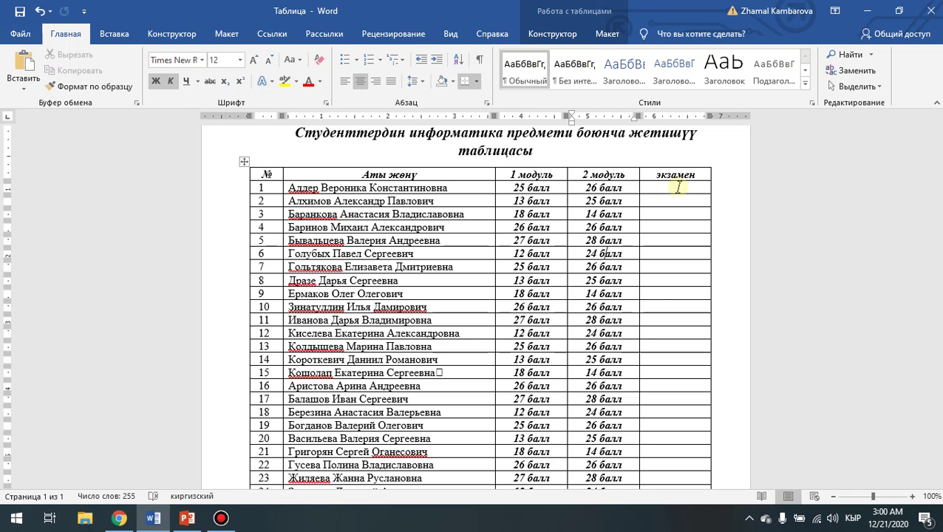
Step: Enter the grades 5, 4, 3, 5, 5 and 3 in the экзамен cells of rows 1 to 6
click(676, 189)
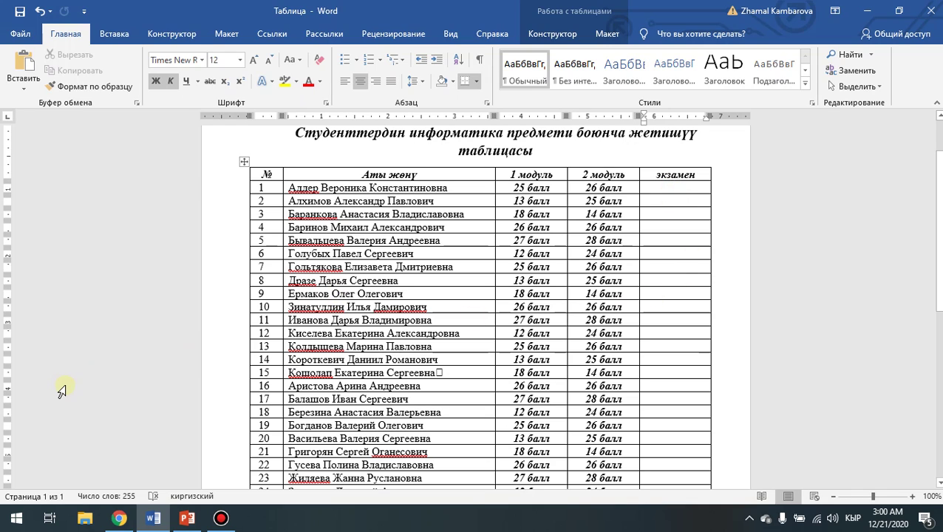
text(5)
key(Down)
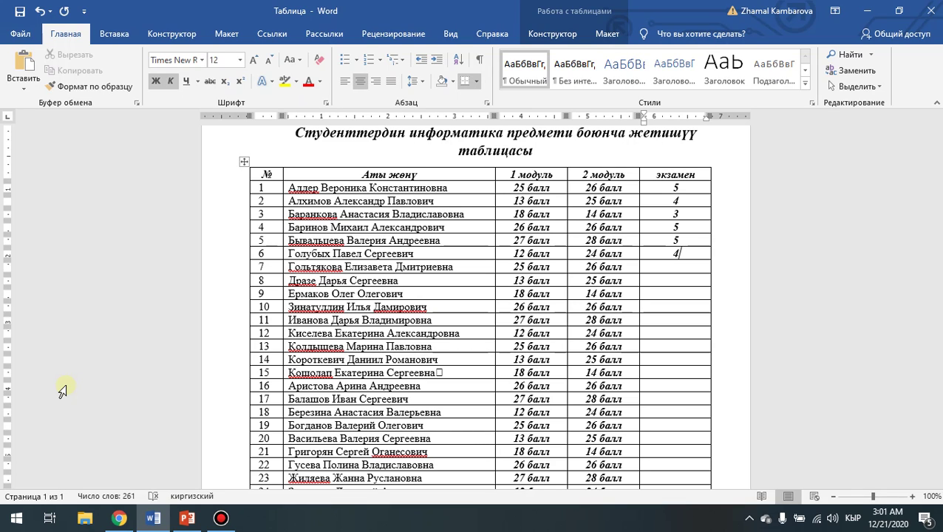
key(BackSpace)
text(3)
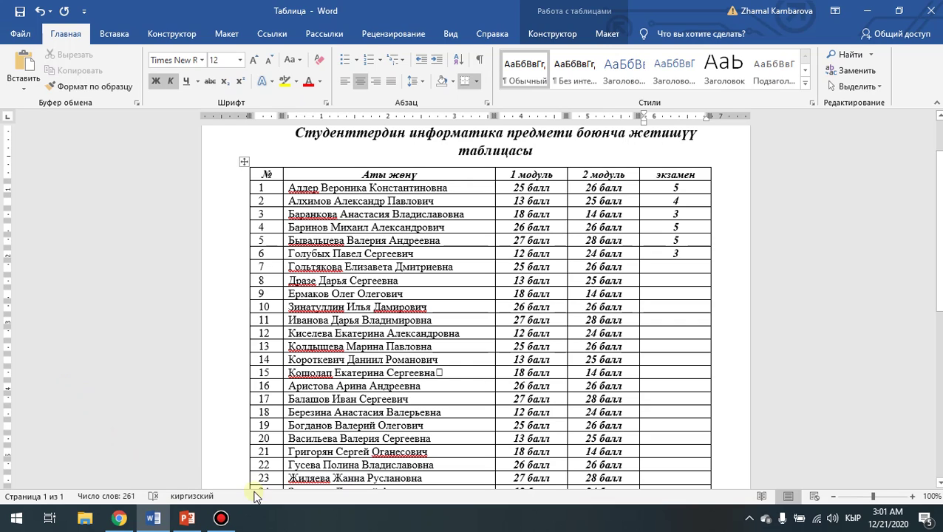
Step: Copy the экзамен grades of rows 1 to 6 and paste them into rows 7 to 30 of the same column
click(669, 188)
drag(686, 224, 680, 400)
scroll(677, 362, down, 4)
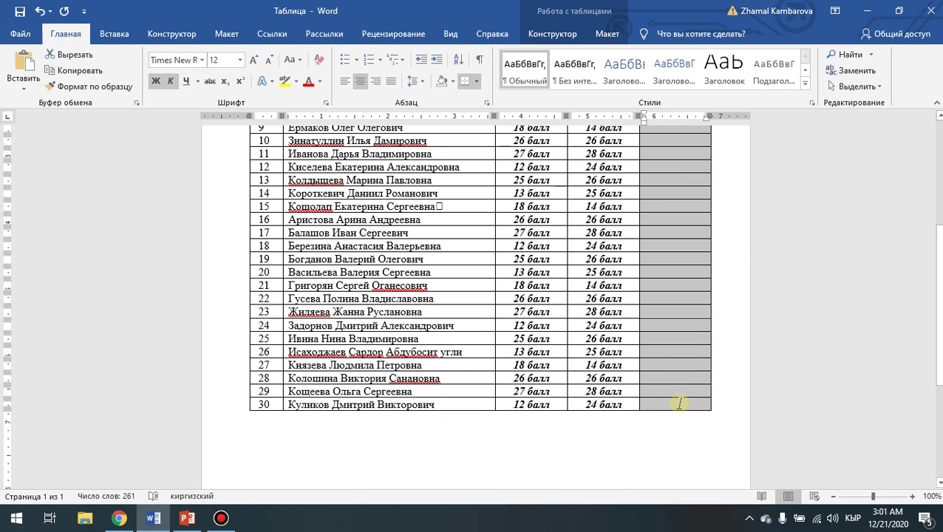
key(ctrl+v)
scroll(678, 403, up, 5)
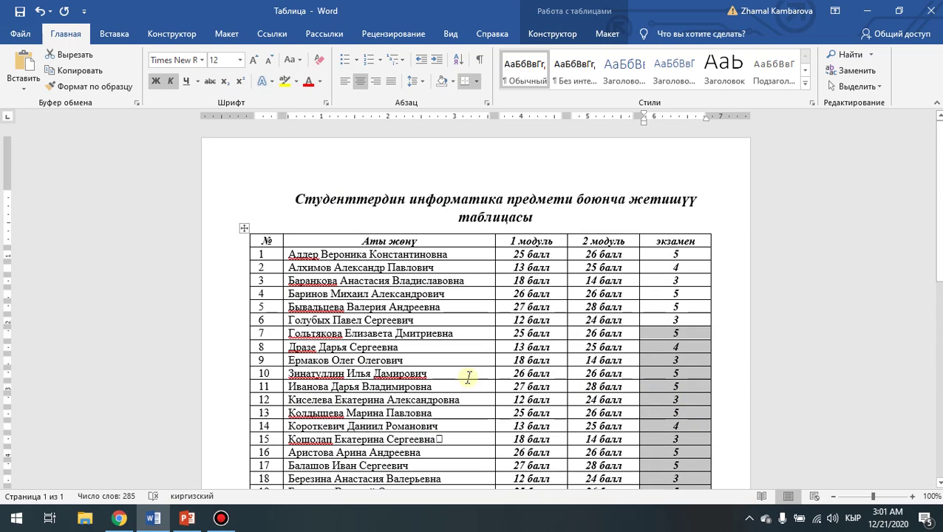
click(468, 364)
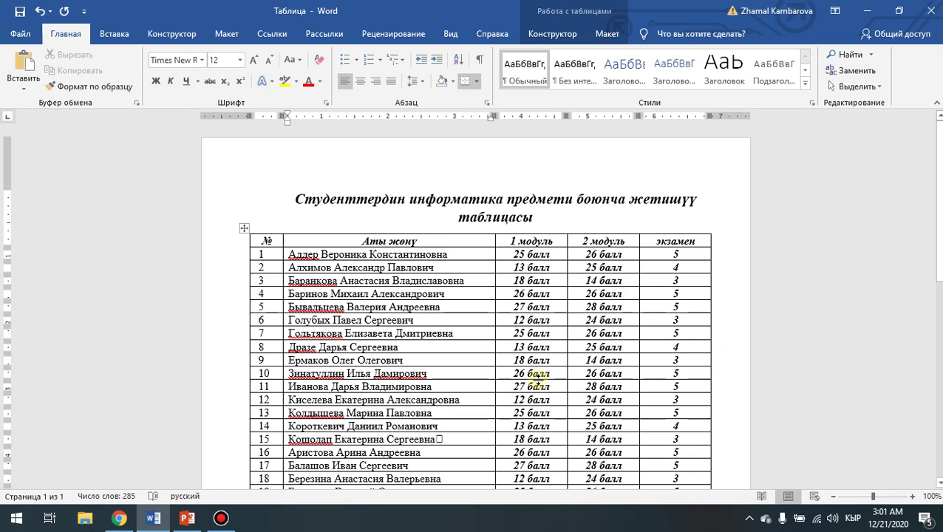
Step: Check the ПЛАН slide in PowerPoint and return to Word to look over the filled table
click(187, 518)
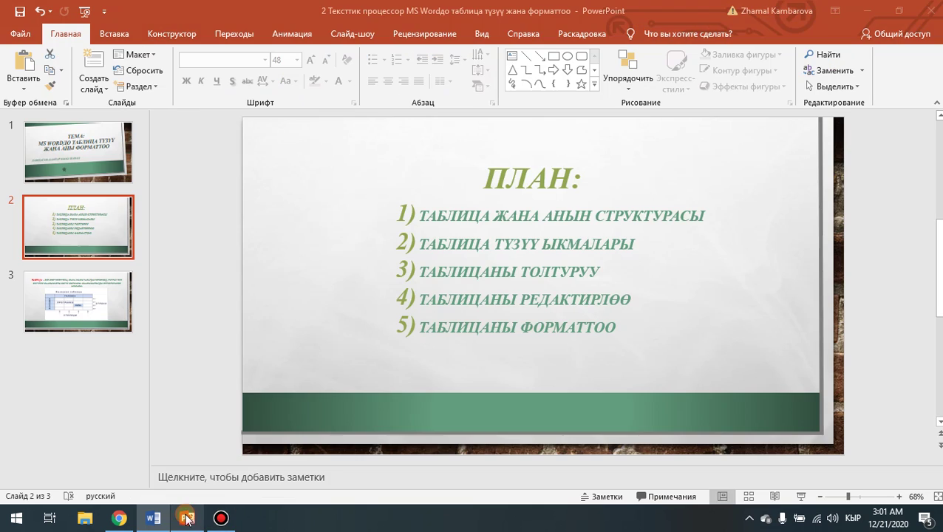
click(153, 519)
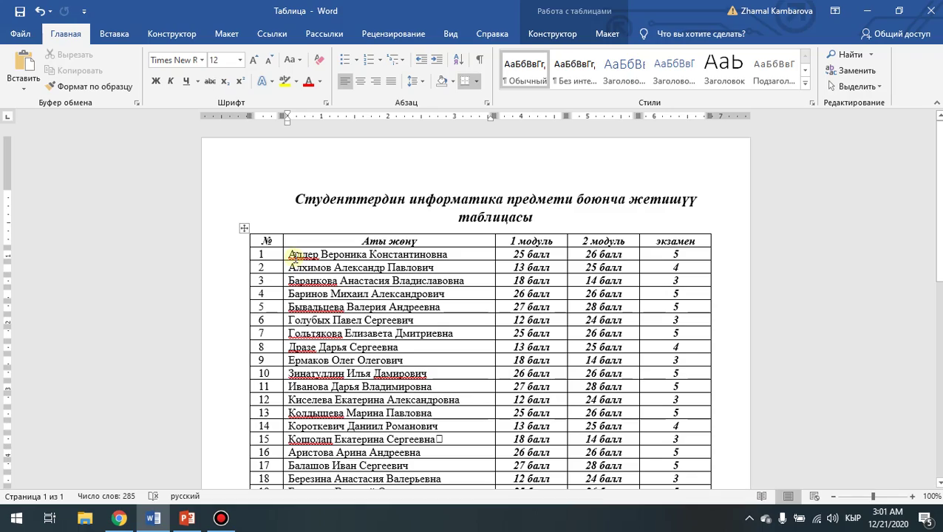
scroll(352, 344, down, 7)
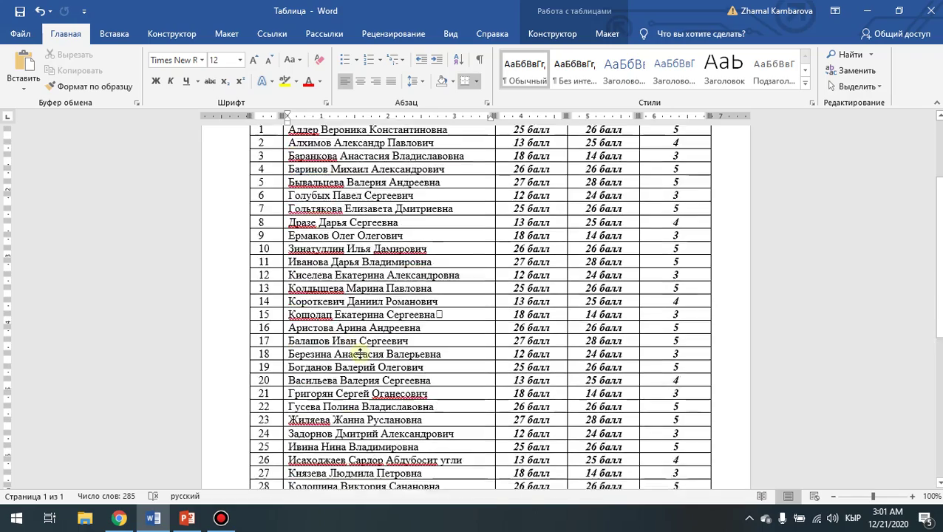
scroll(366, 376, up, 3)
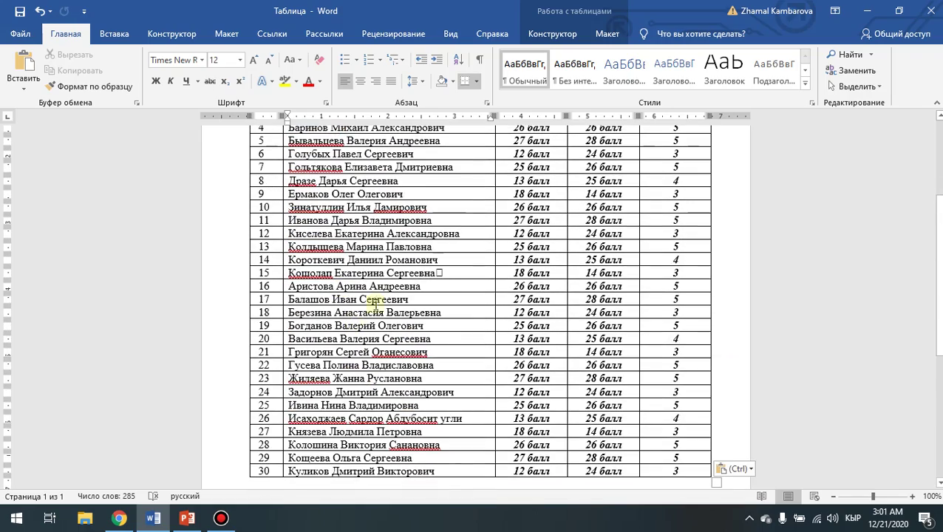
Step: Sort the table rows by the Аты жөнү column as text in ascending order, keeping the header row excluded
scroll(373, 303, up, 4)
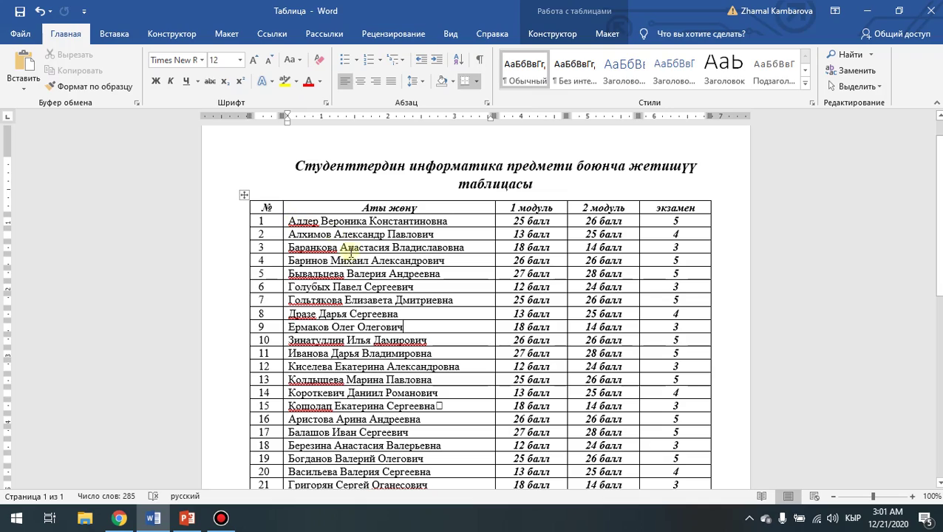
scroll(370, 356, down, 3)
scroll(374, 366, up, 3)
click(337, 200)
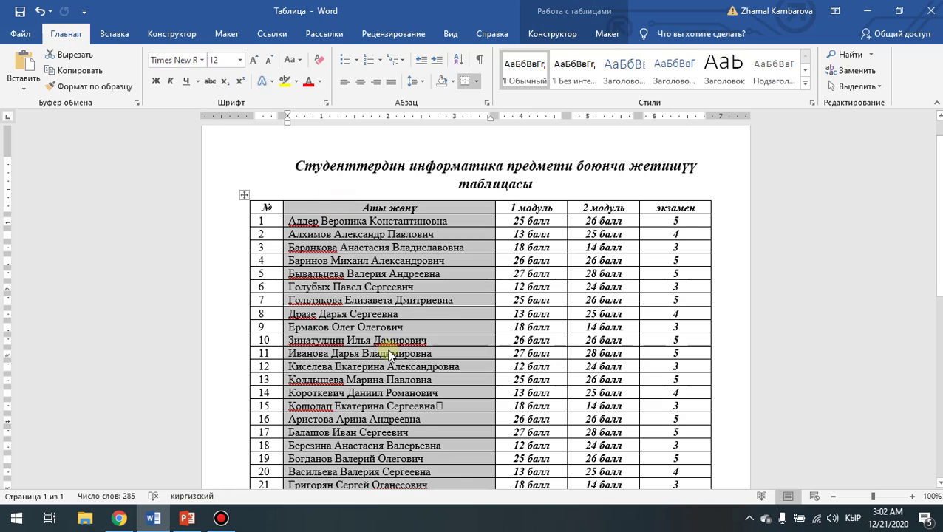
scroll(416, 436, down, 3)
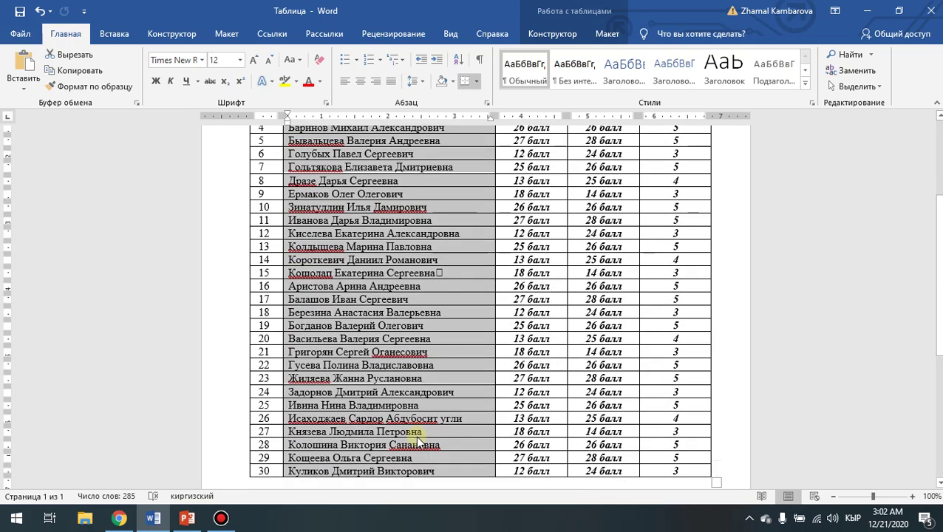
scroll(418, 440, up, 2)
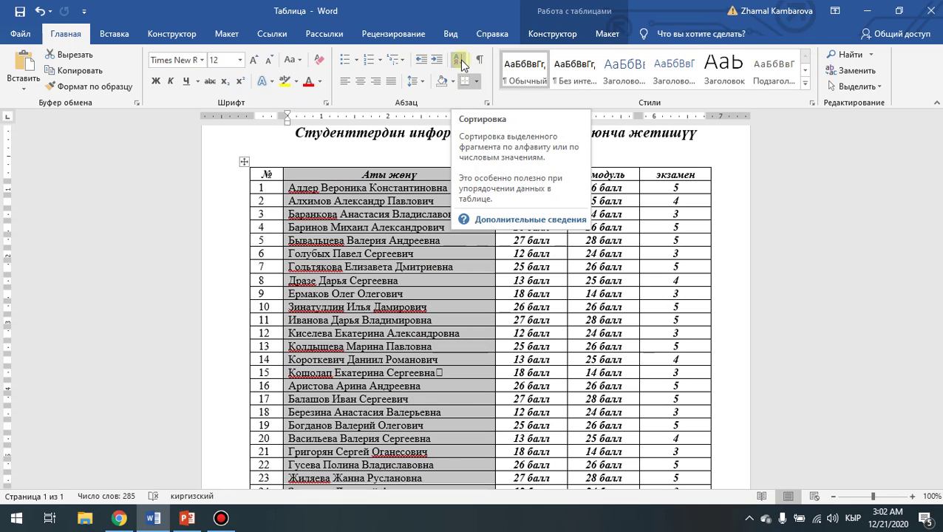
click(608, 33)
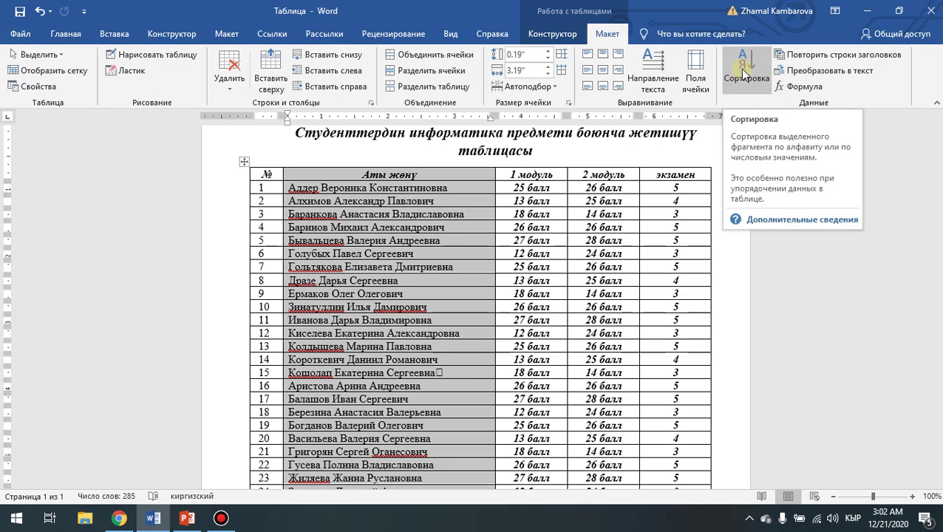
click(745, 74)
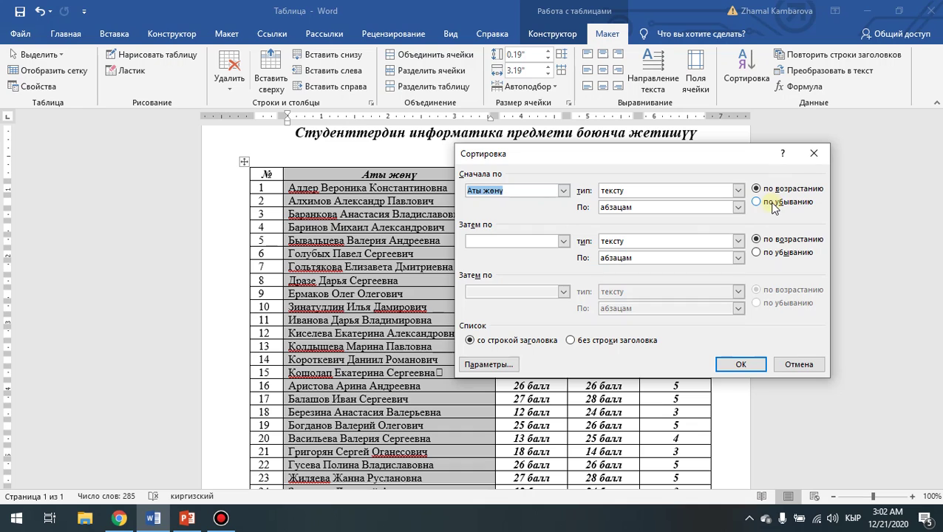
click(742, 365)
scroll(410, 276, down, 4)
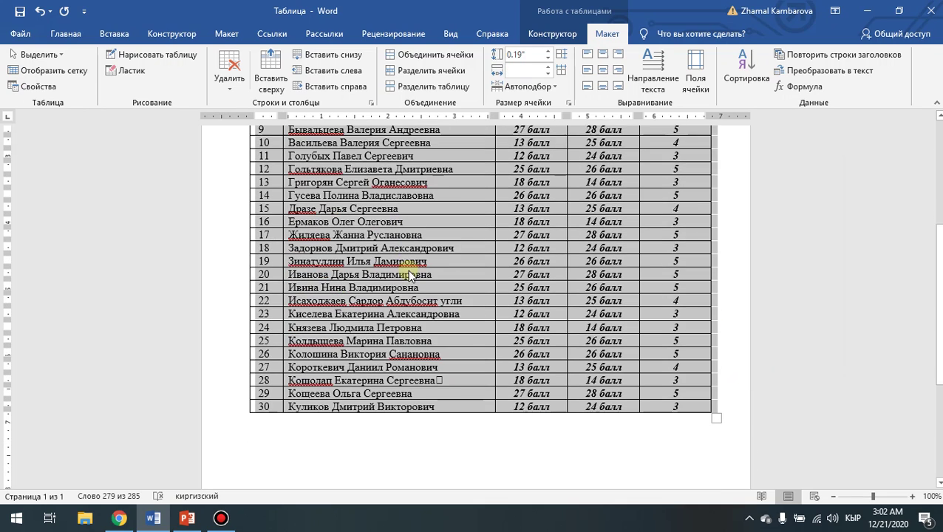
scroll(414, 275, up, 4)
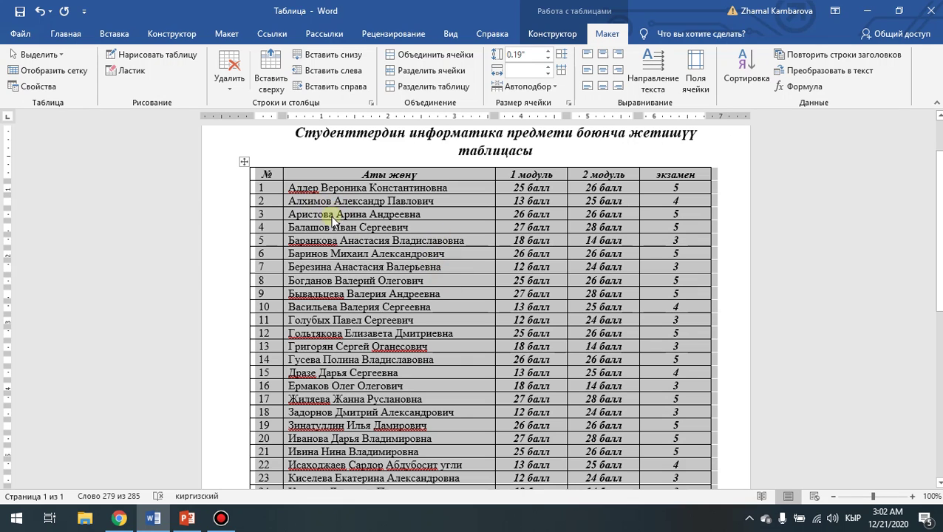
click(397, 293)
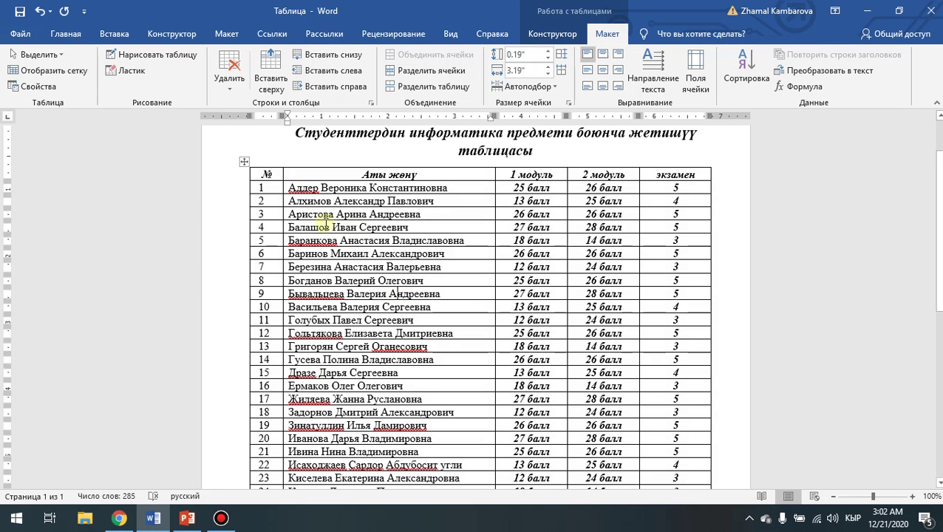
Step: Delete the entire row 7 from the table
mouse_move(249, 265)
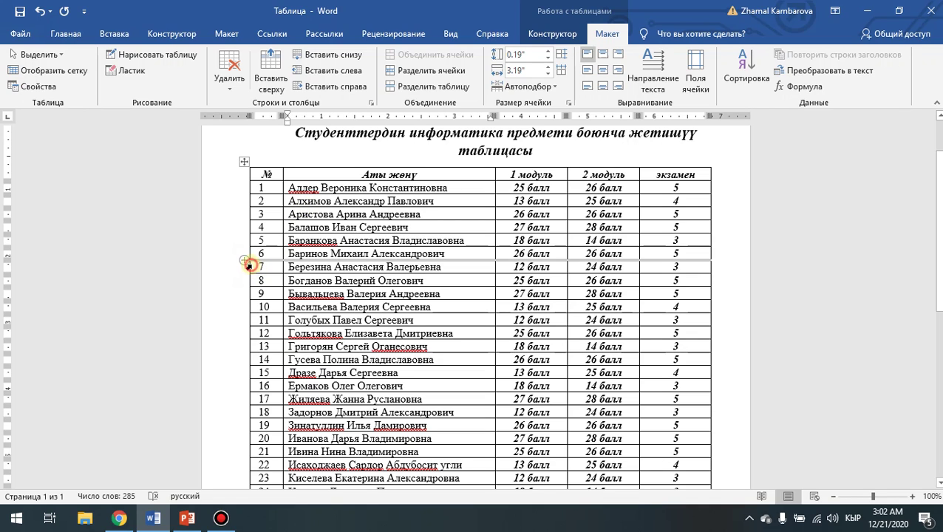
click(249, 265)
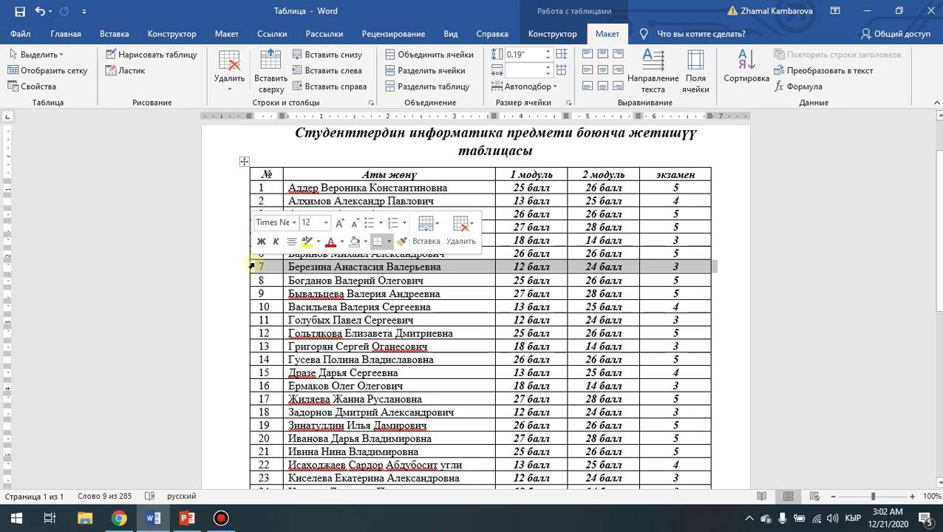
click(242, 291)
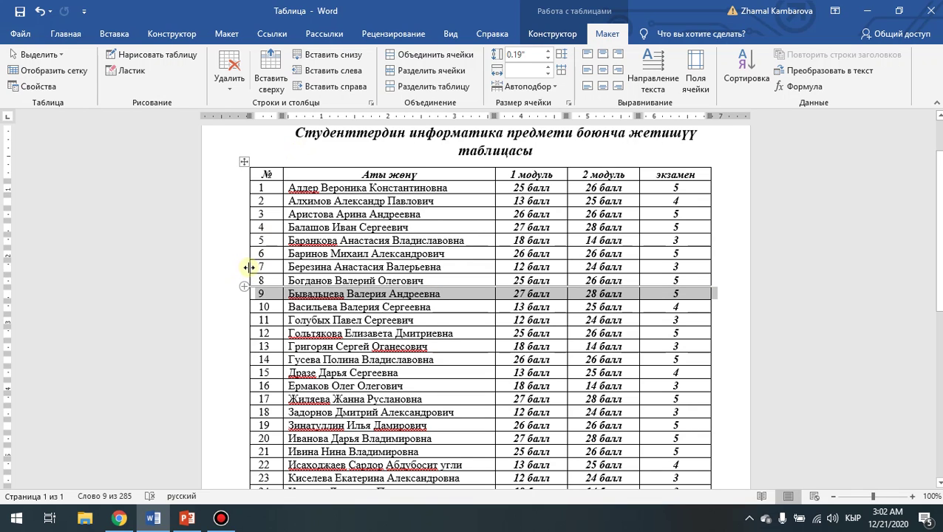
click(250, 270)
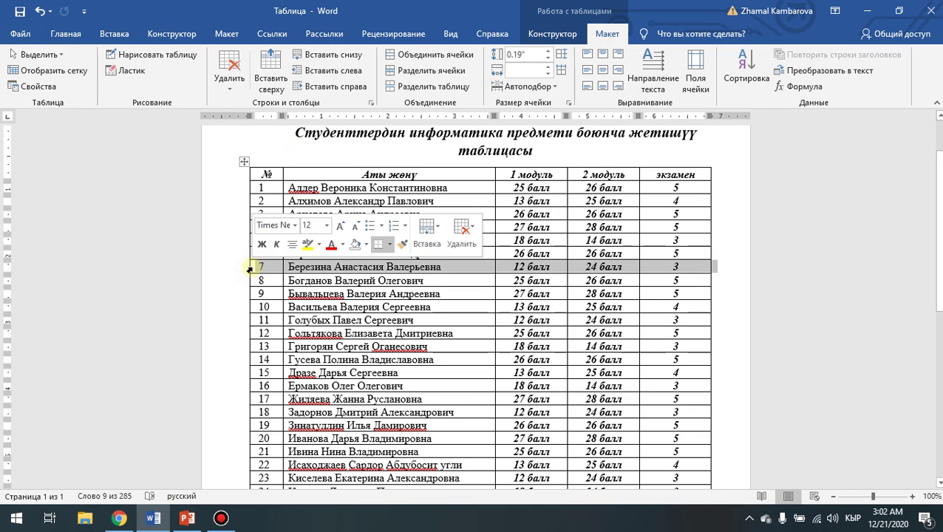
right_click(319, 271)
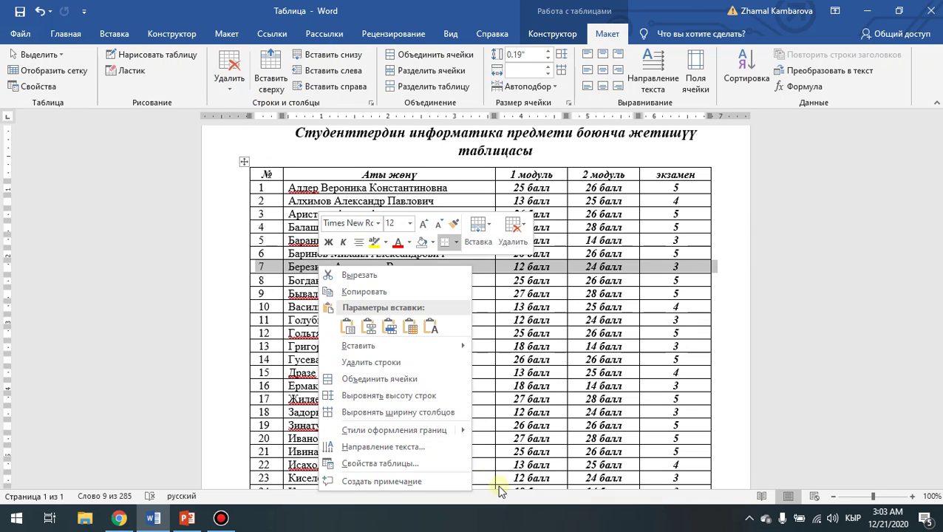
click(347, 363)
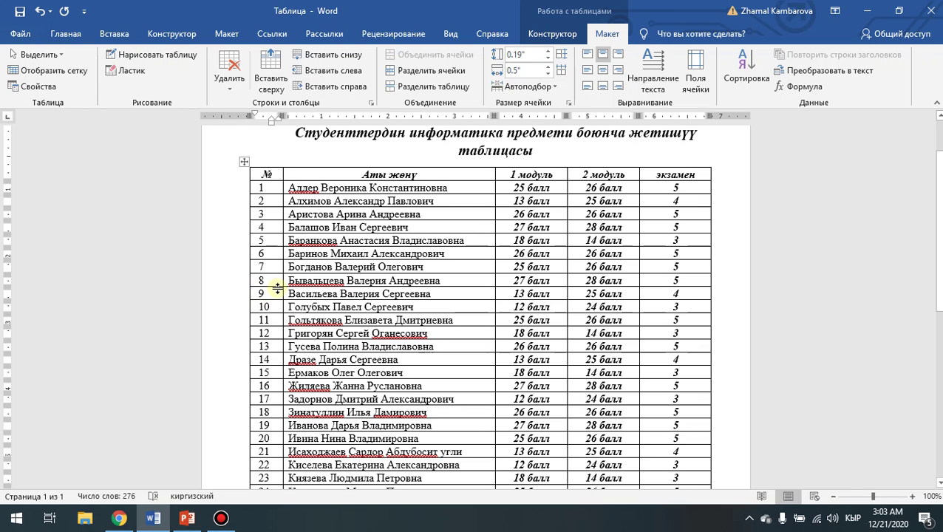
Step: Select the cells of rows 9 and 10 and delete both entire rows
click(275, 294)
drag(285, 294, 670, 311)
right_click(630, 310)
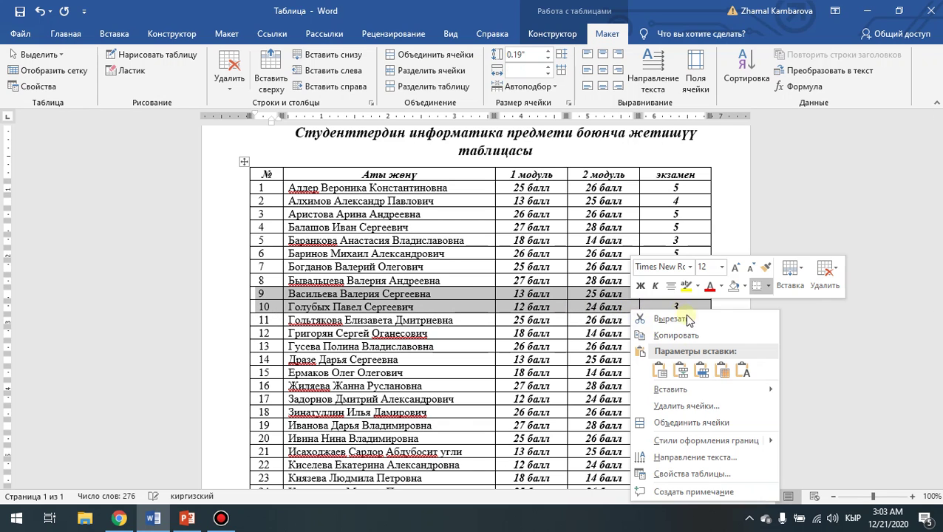
click(672, 404)
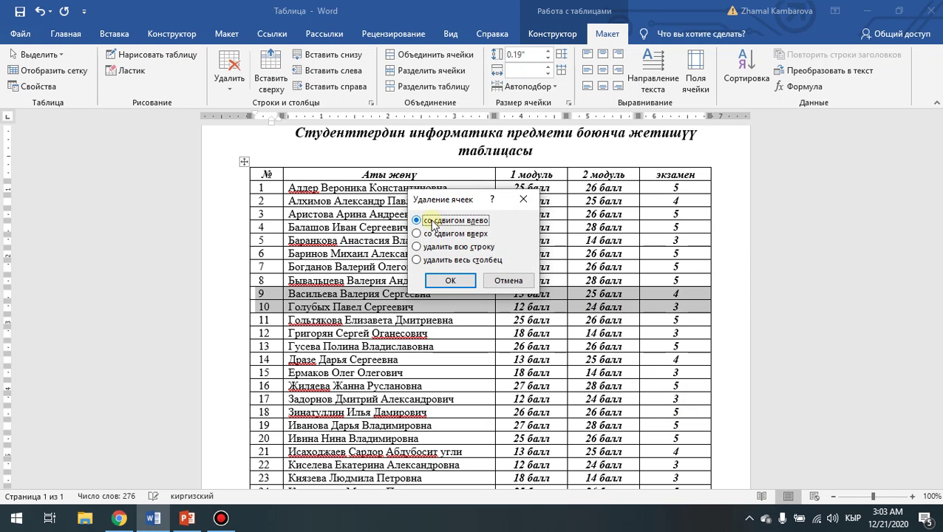
click(448, 281)
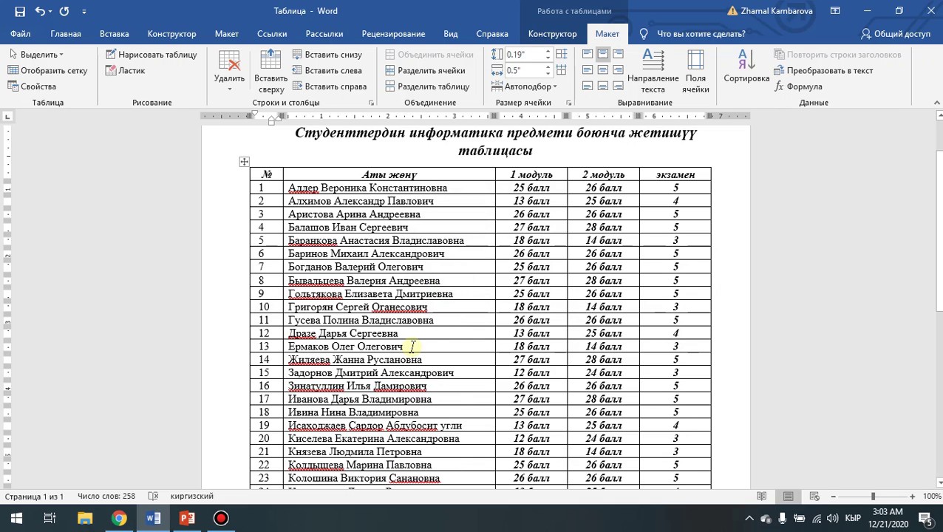
Step: Undo both row deletions and look over the table's rows
key(ctrl+z)
key(ctrl+z)
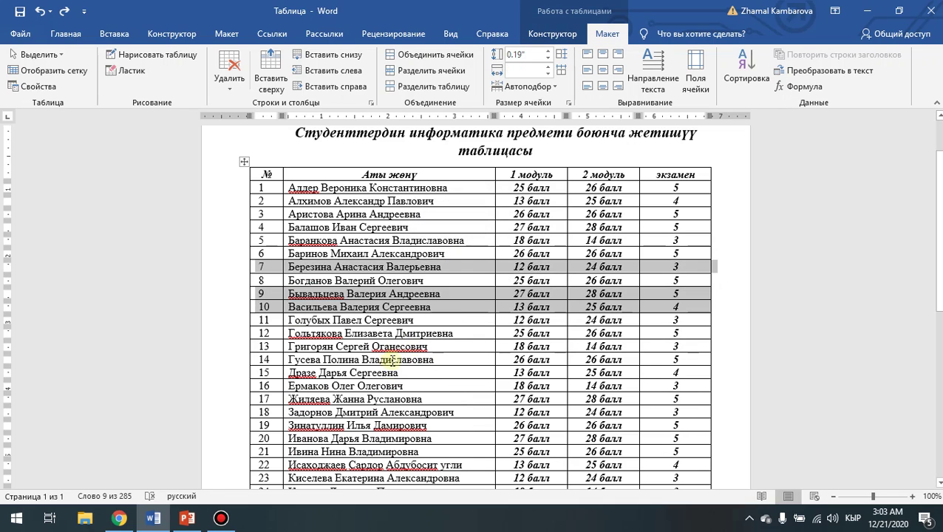
click(420, 373)
scroll(432, 400, down, 6)
scroll(436, 384, up, 5)
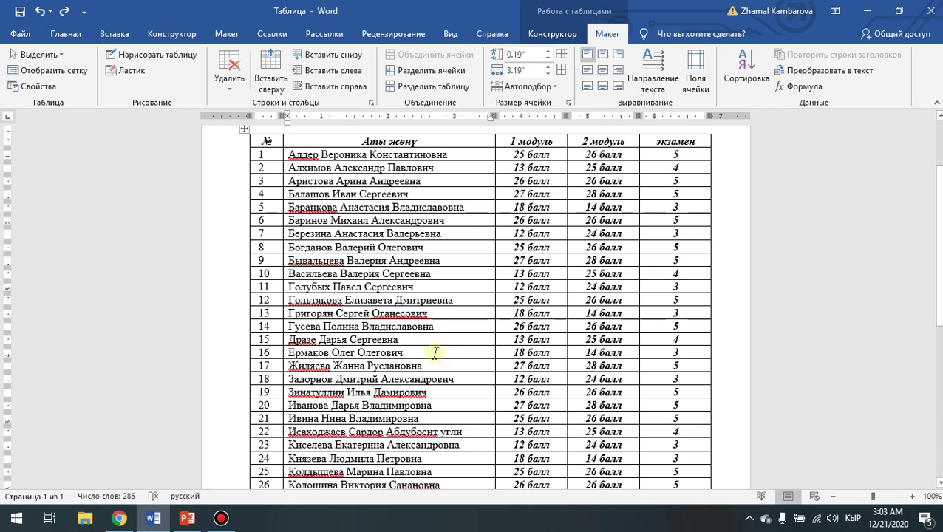
scroll(547, 392, up, 3)
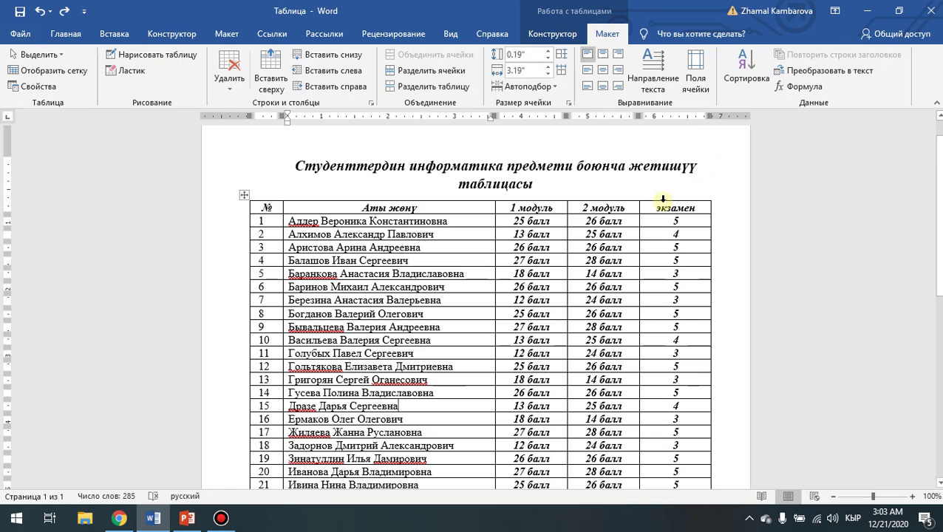
Step: Delete the экзамен column from the table and undo that deletion
click(663, 198)
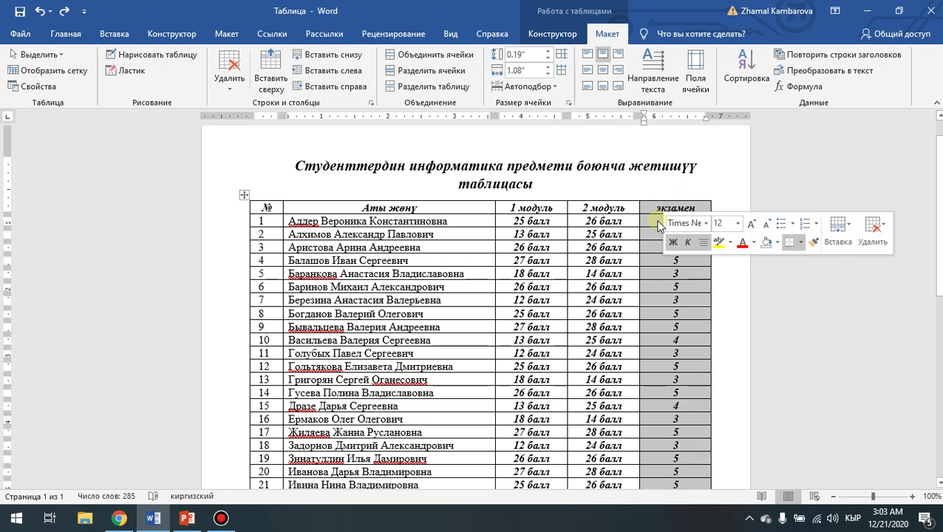
right_click(661, 226)
click(721, 325)
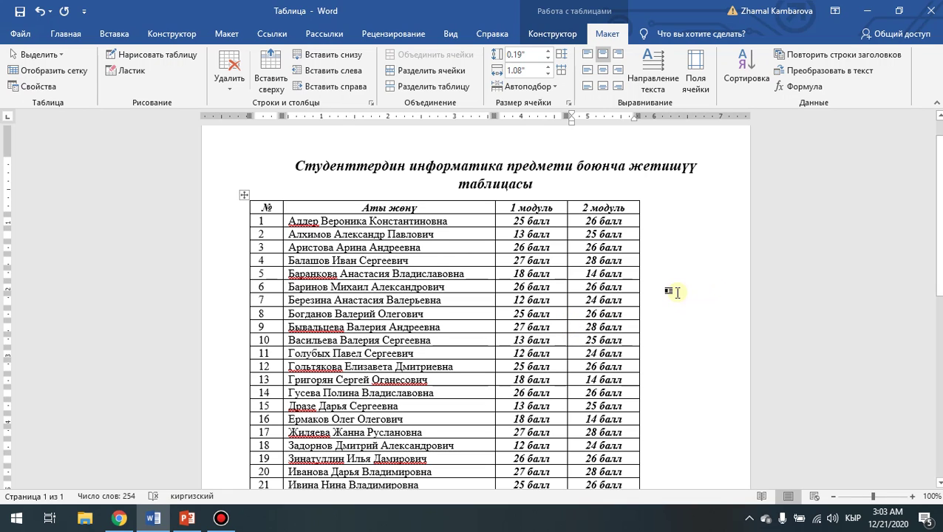
key(ctrl+z)
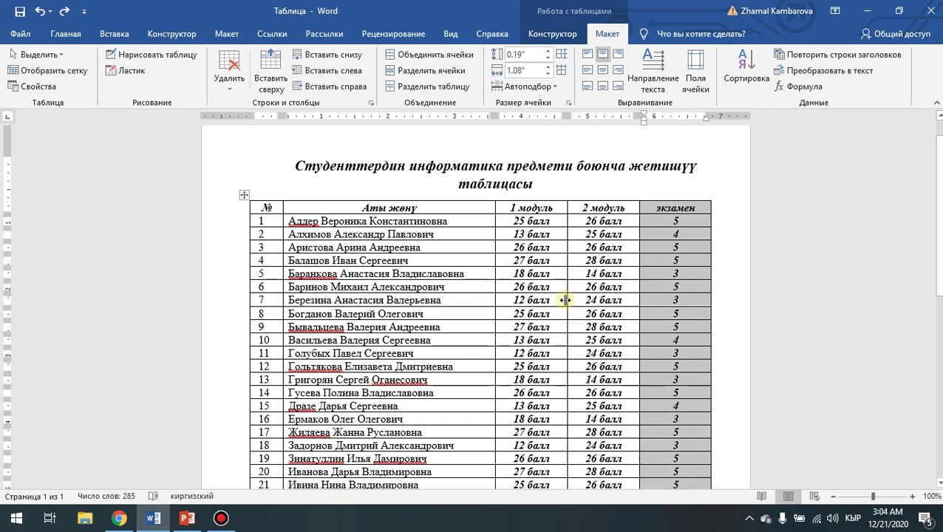
click(741, 343)
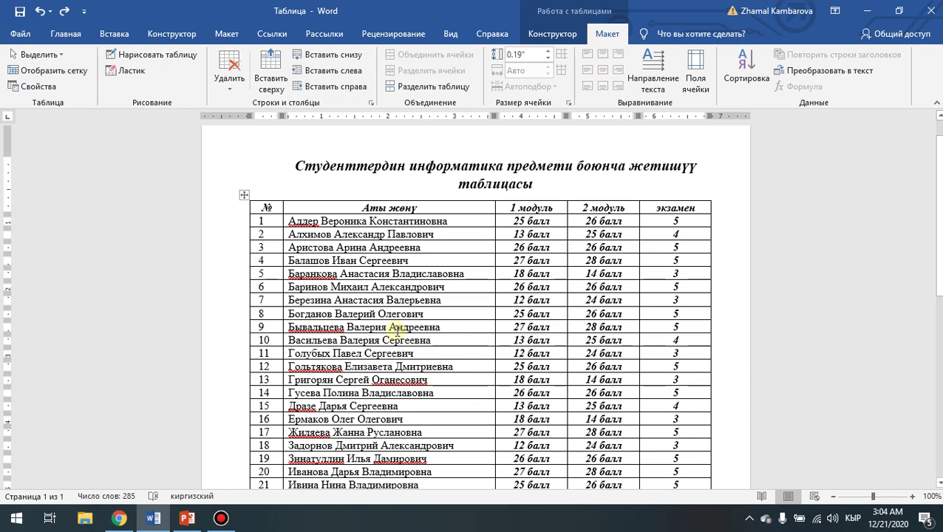
Step: Select rows 10 to 12 and insert three empty rows below them
scroll(333, 337, down, 3)
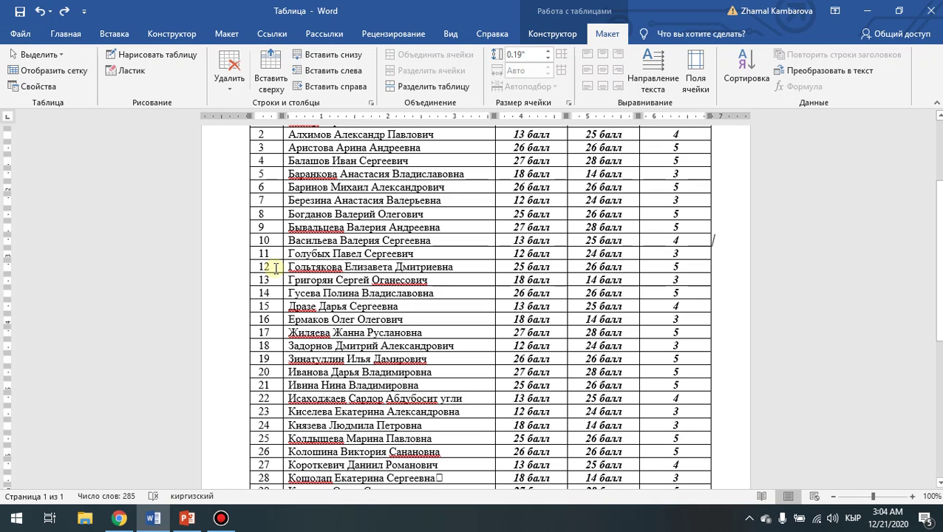
click(275, 267)
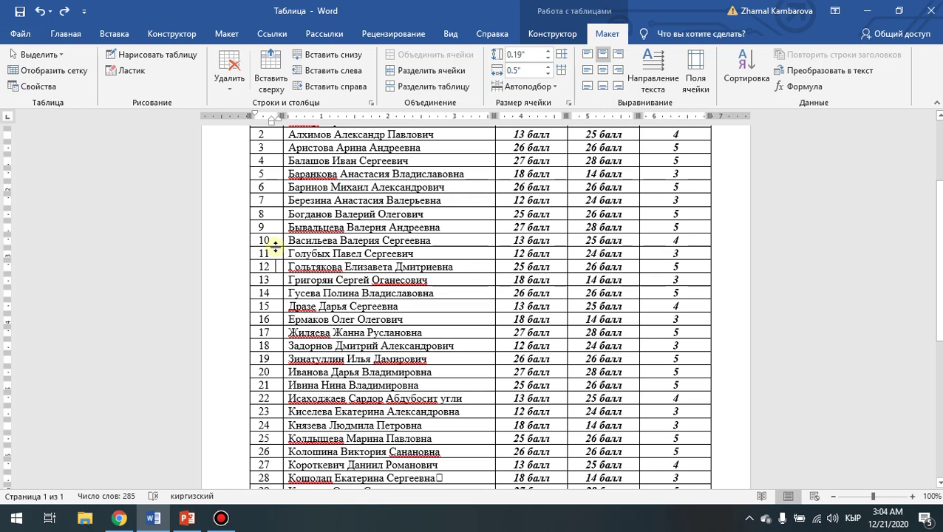
drag(274, 244, 695, 267)
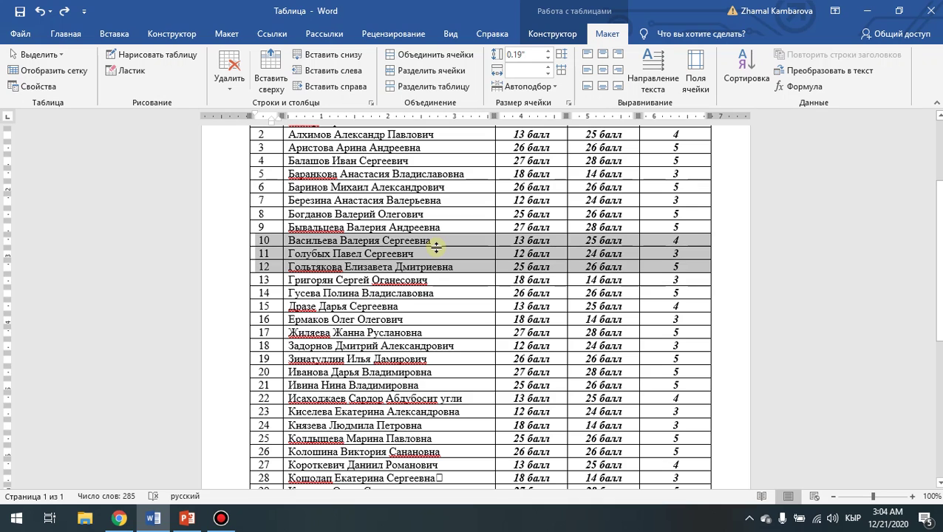
right_click(436, 249)
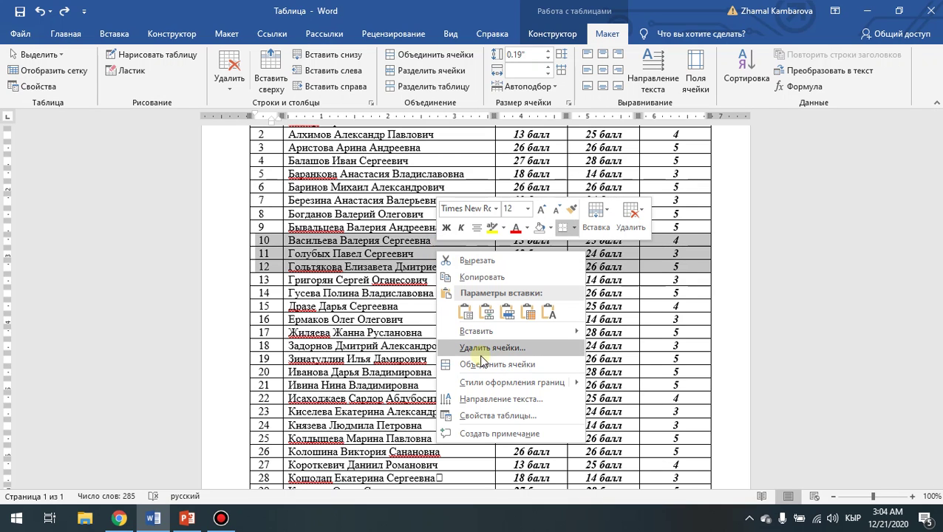
mouse_move(506, 331)
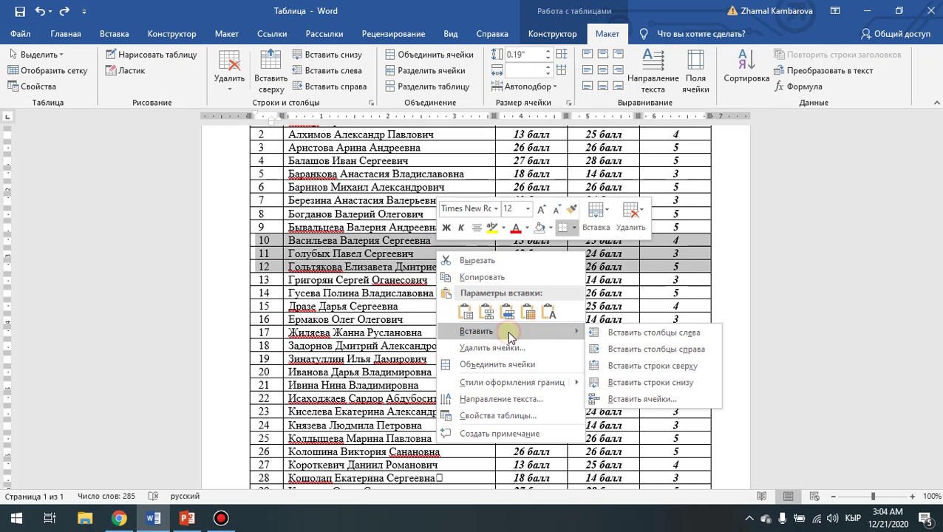
click(688, 385)
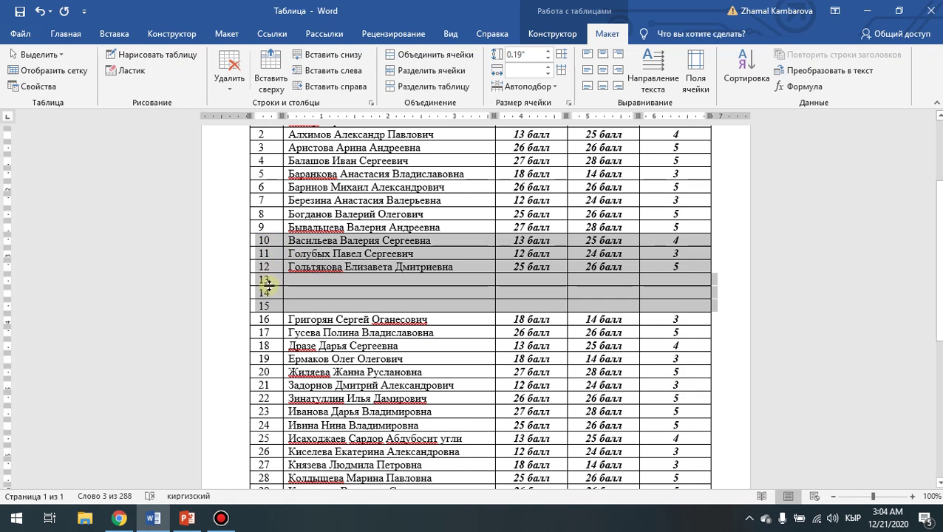
Step: Look over the renumbered rows, undo the row insertion and place the cursor in row 1 of the 2 модуль column
scroll(281, 340, down, 3)
scroll(283, 349, up, 2)
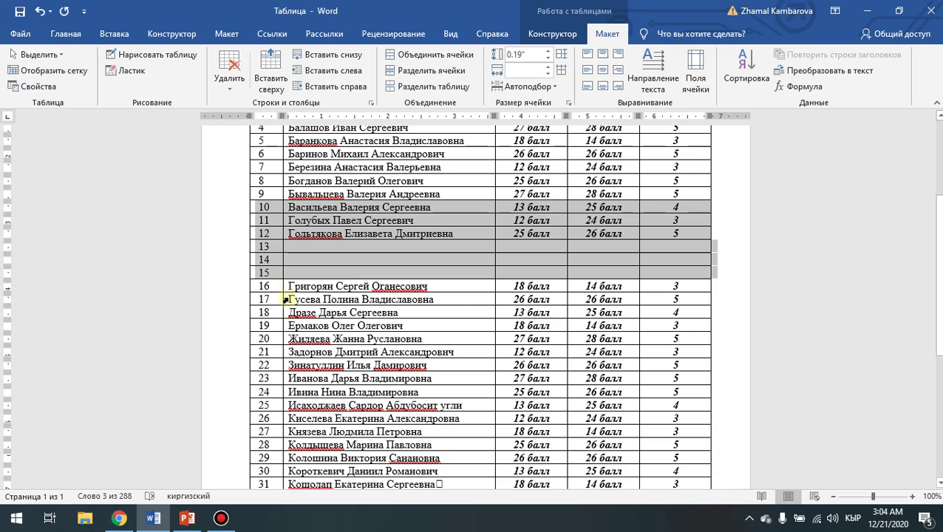
click(395, 255)
key(ctrl+z)
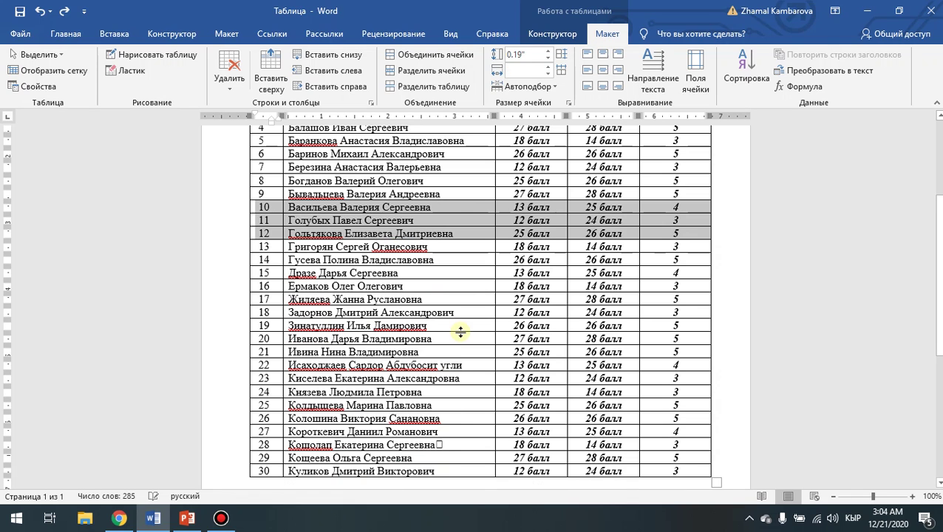
scroll(476, 326, up, 3)
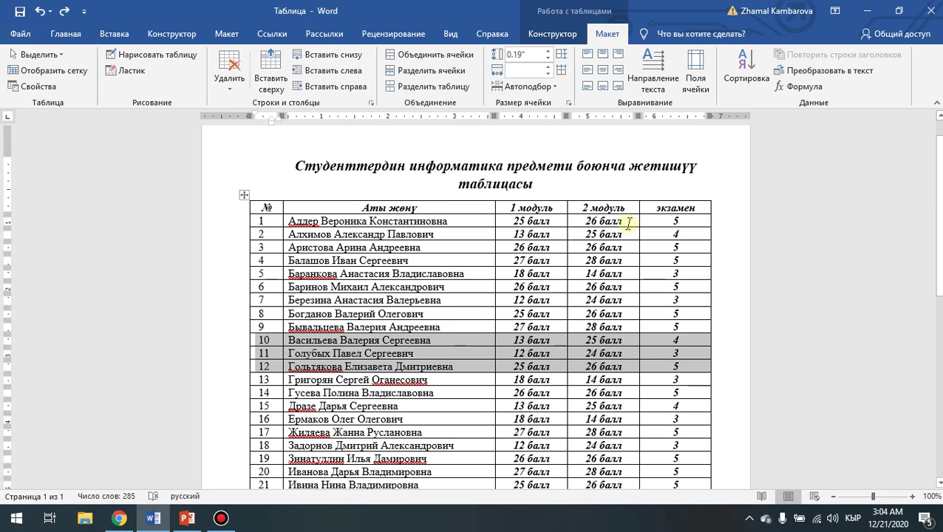
click(627, 223)
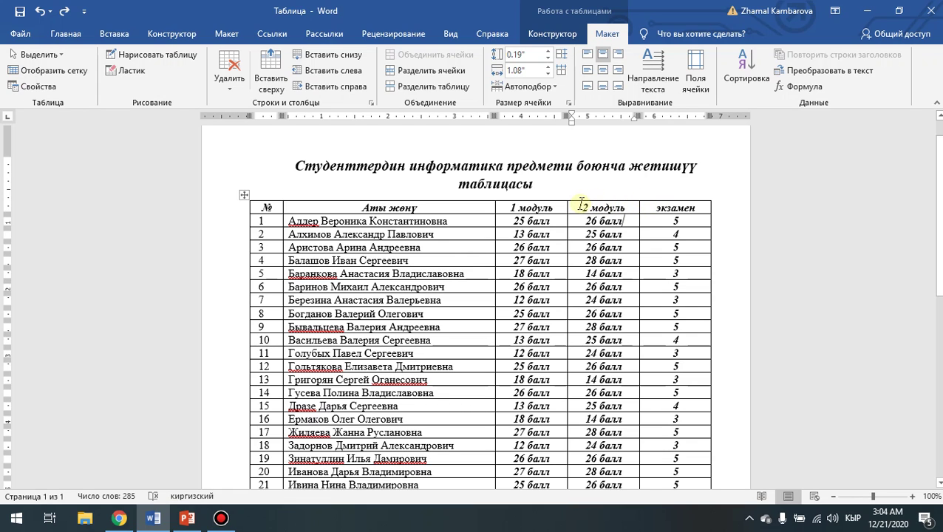
Step: Insert two empty columns to the right of the 2 модуль and экзамен columns and undo the insertion
drag(585, 199, 683, 207)
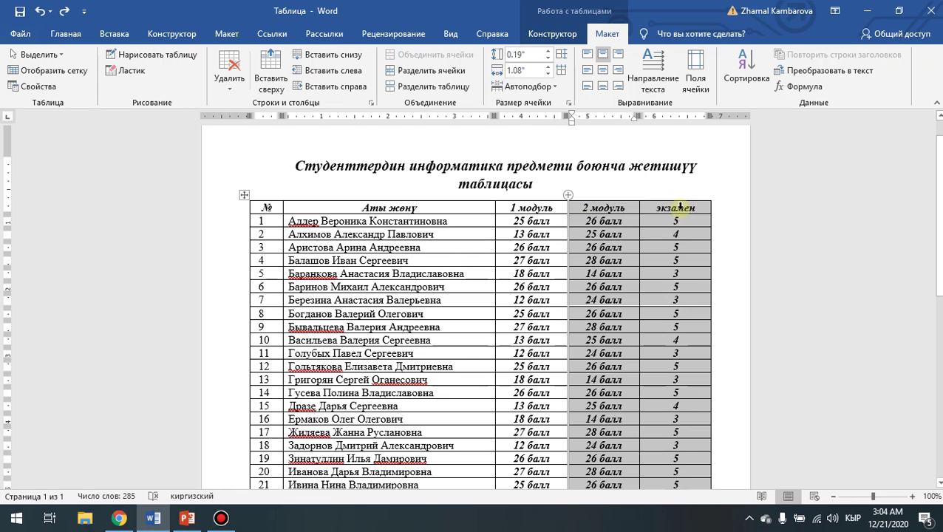
right_click(662, 210)
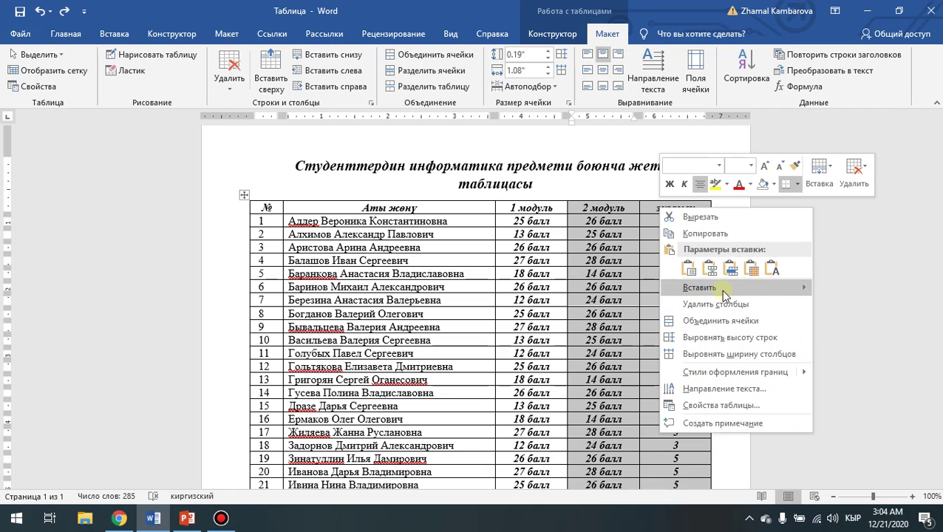
mouse_move(721, 289)
click(632, 307)
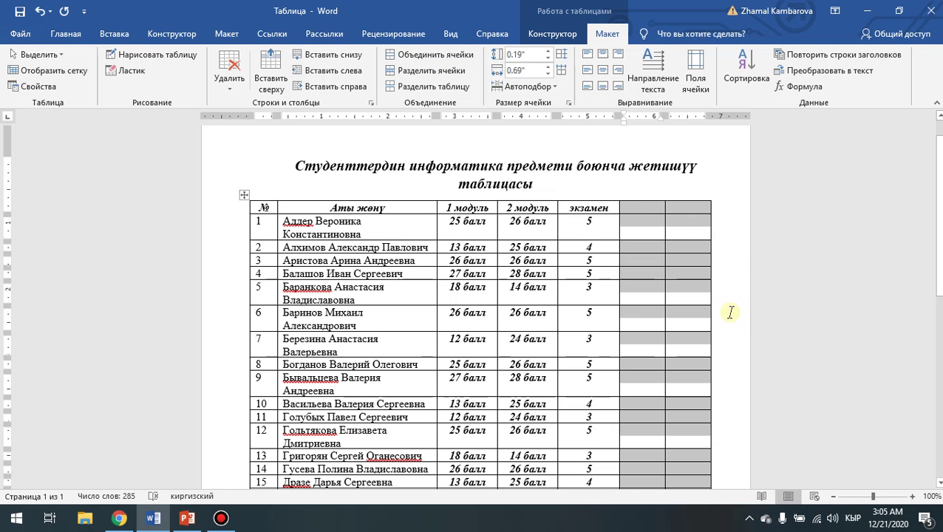
key(ctrl+z)
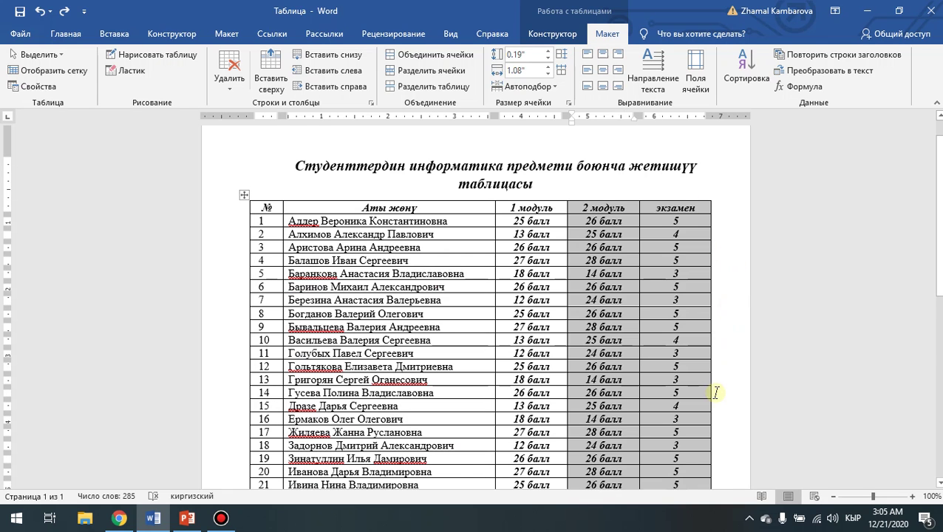
Step: Add three empty rows, numbered 31 to 33, at the end of the table
scroll(713, 395, down, 4)
scroll(716, 396, down, 3)
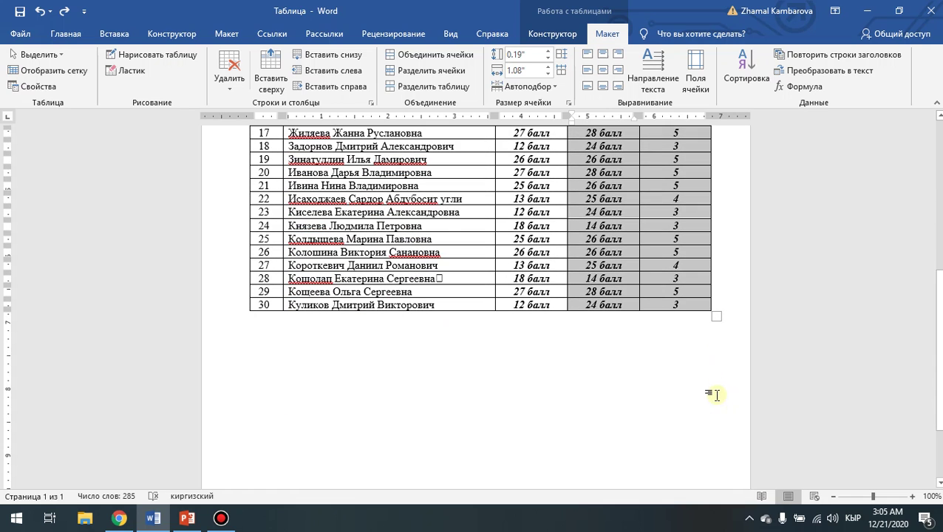
click(716, 306)
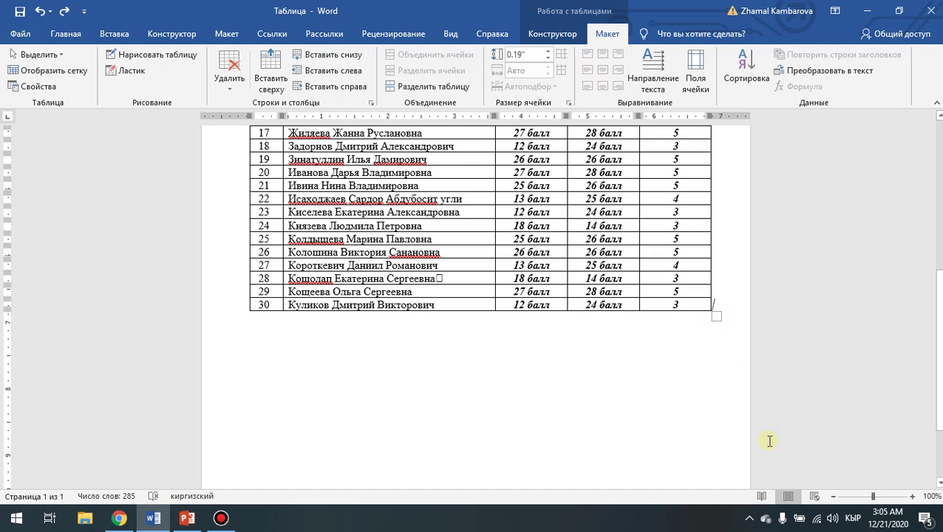
key(Return)
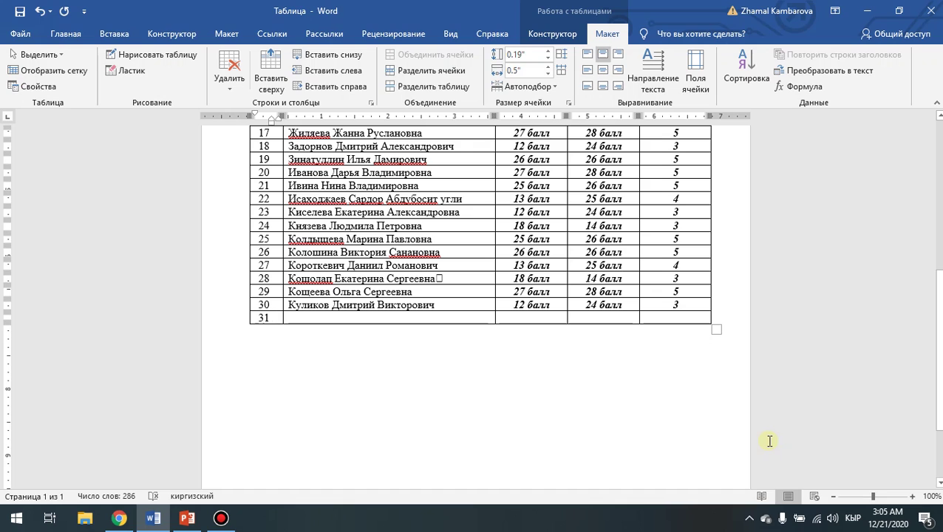
click(715, 319)
key(Return)
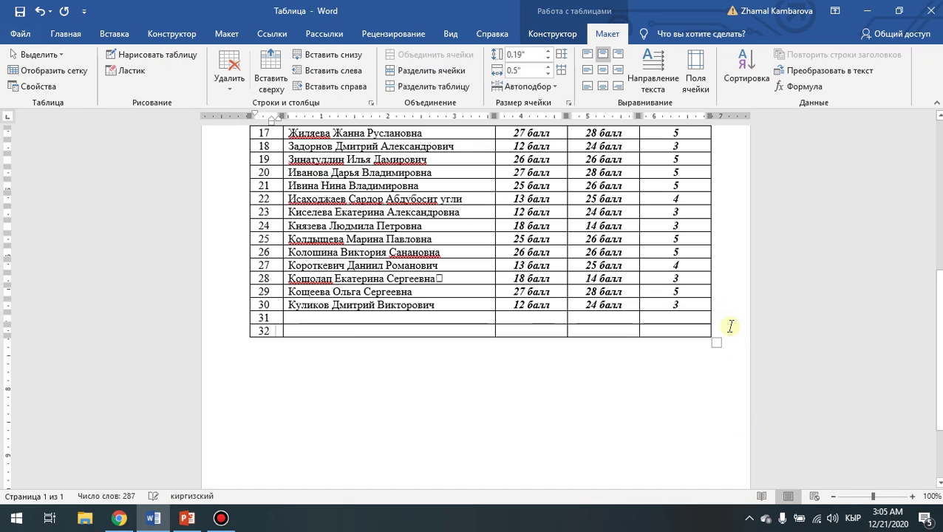
key(Return)
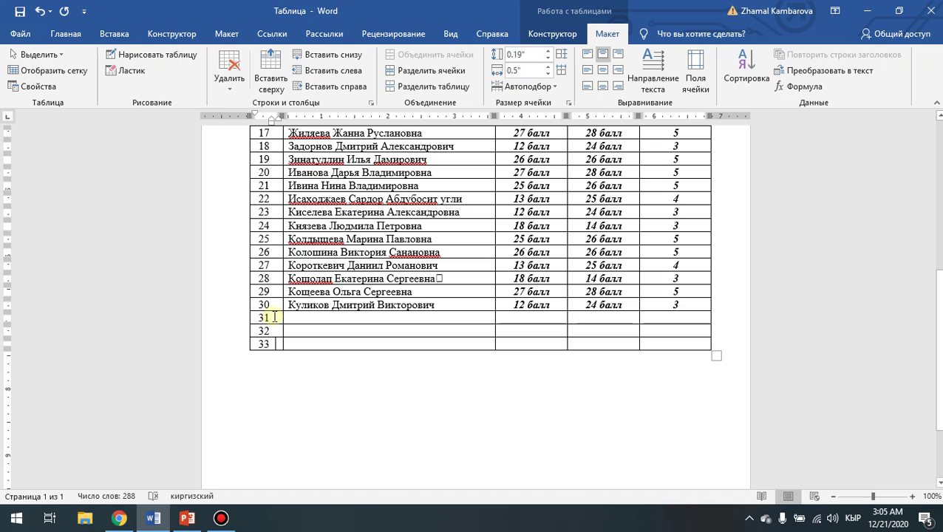
Step: Select the empty rows 31 to 33 at the end of the table and delete them
drag(266, 317, 678, 341)
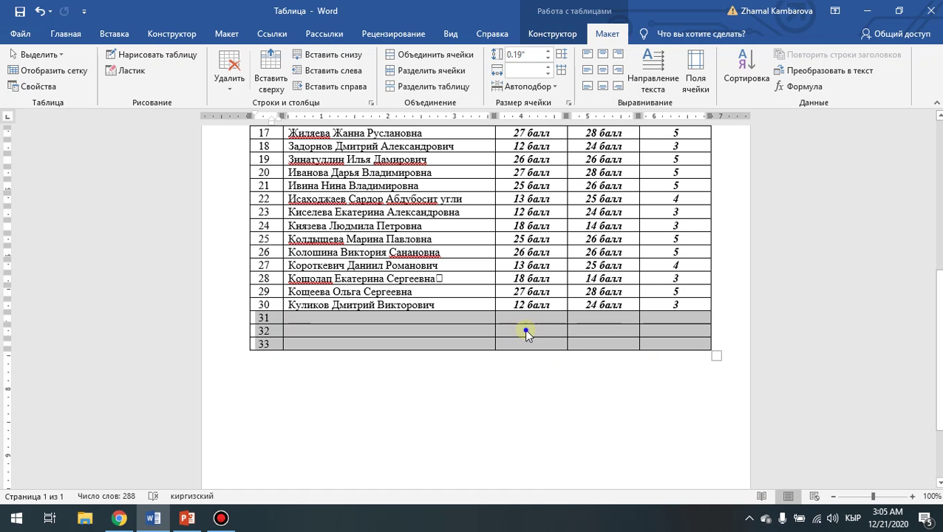
right_click(526, 332)
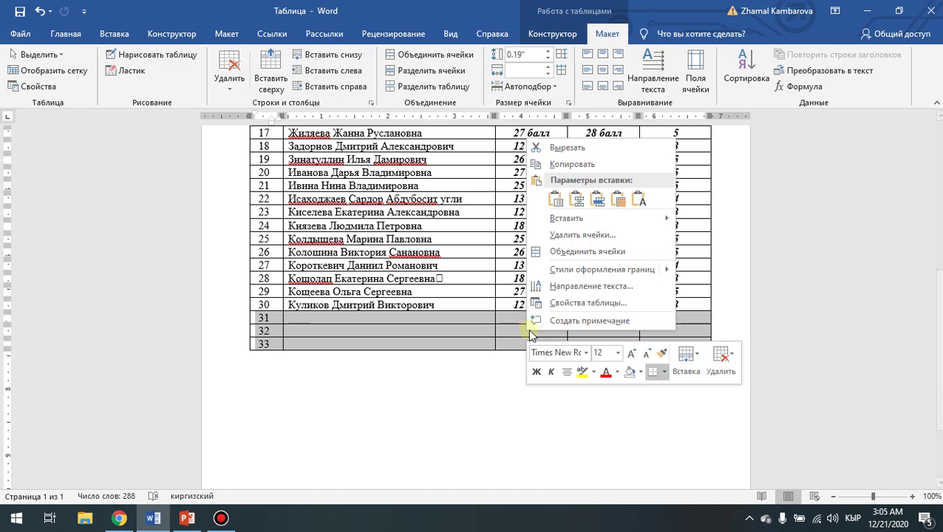
click(578, 235)
click(450, 280)
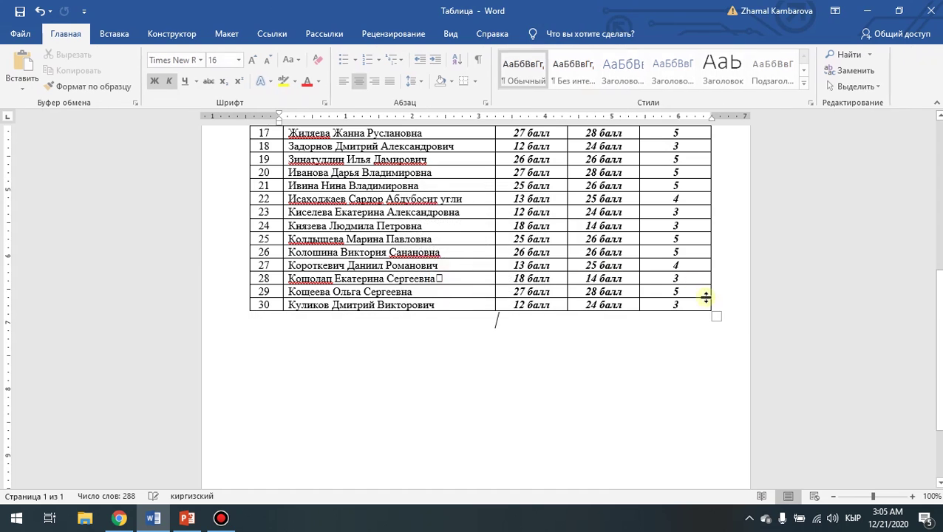
Step: Insert an empty row directly below row 14 and undo that insertion
scroll(713, 244, up, 3)
click(716, 193)
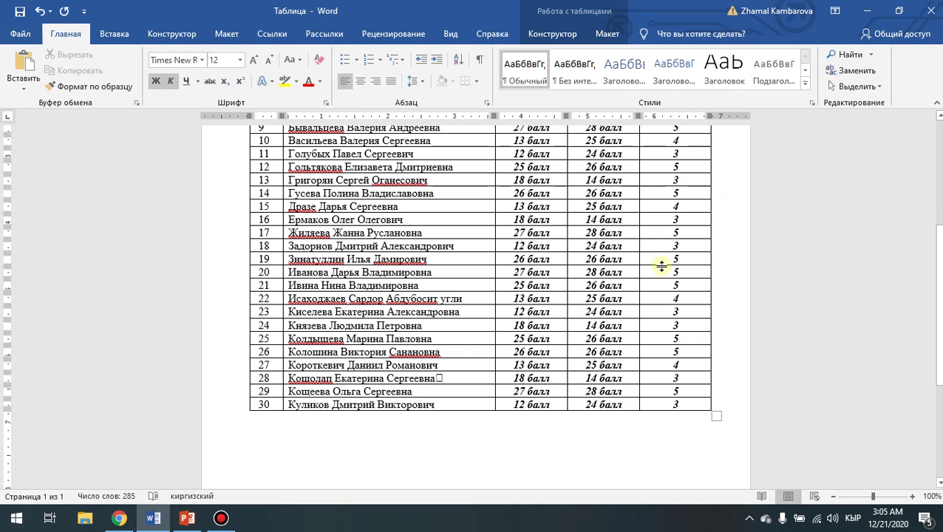
key(Return)
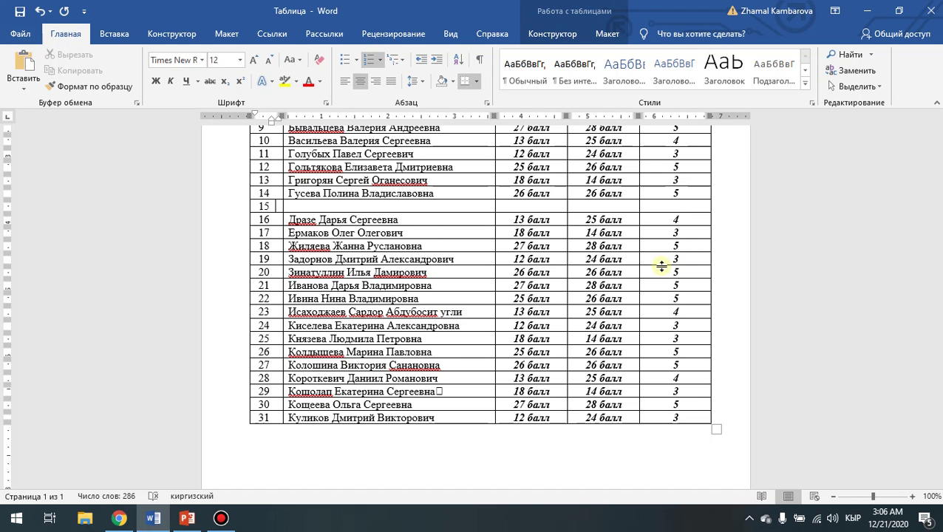
key(ctrl+z)
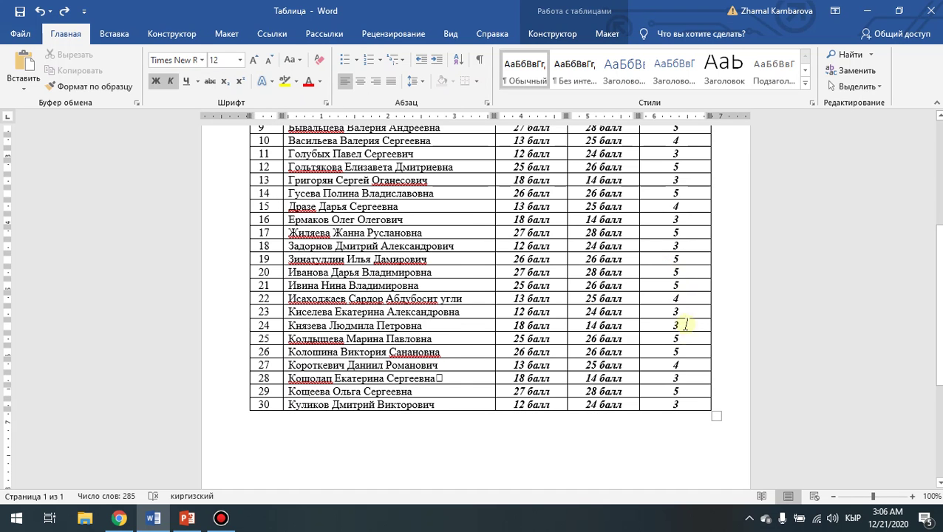
Step: Apply the orange Таблицы-сетки style with a filled header and banded rows to the whole table and look it over
scroll(685, 322, up, 5)
scroll(685, 320, up, 1)
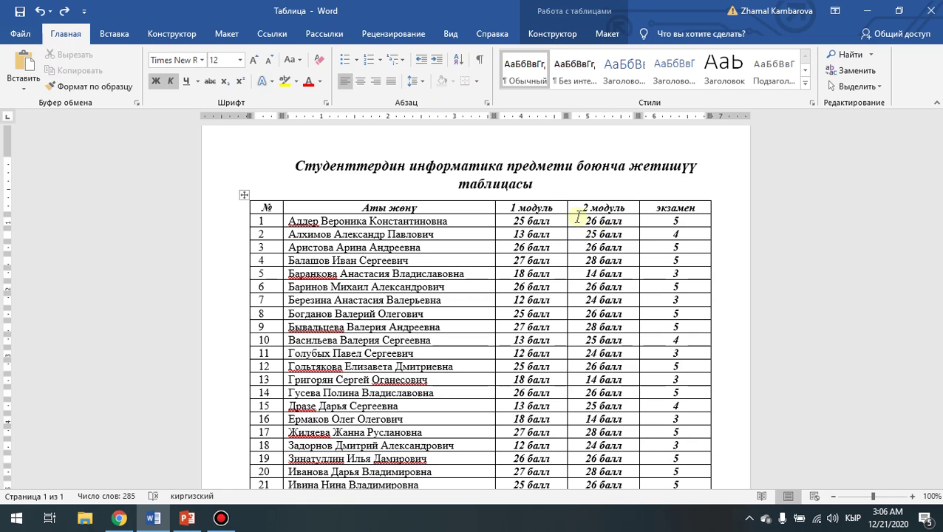
click(547, 36)
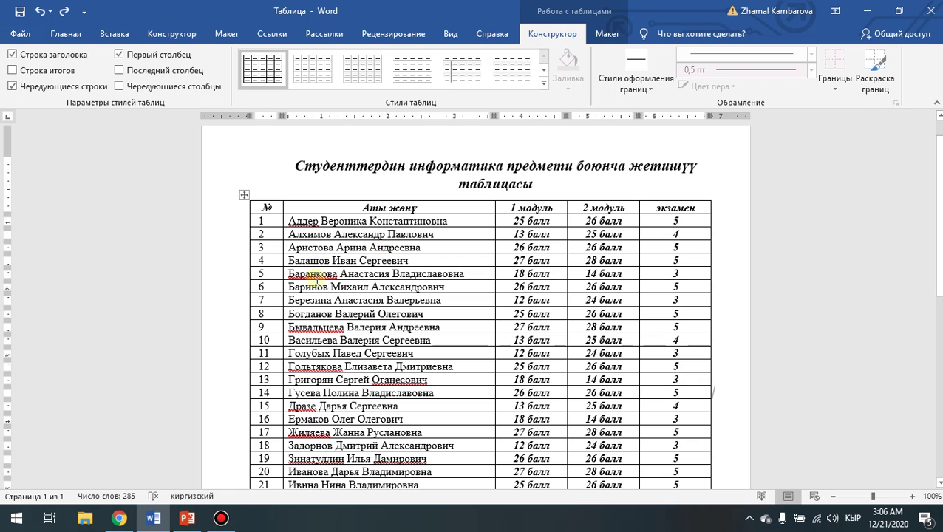
click(244, 194)
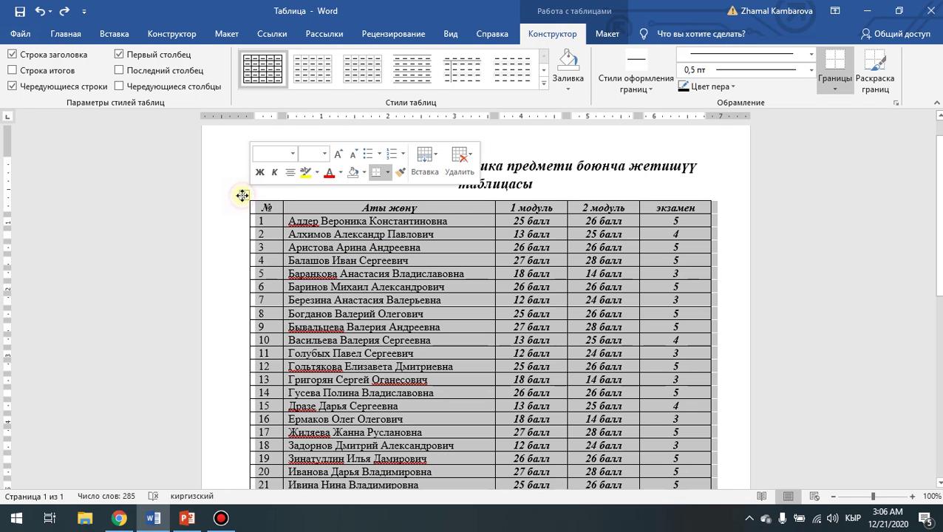
click(544, 84)
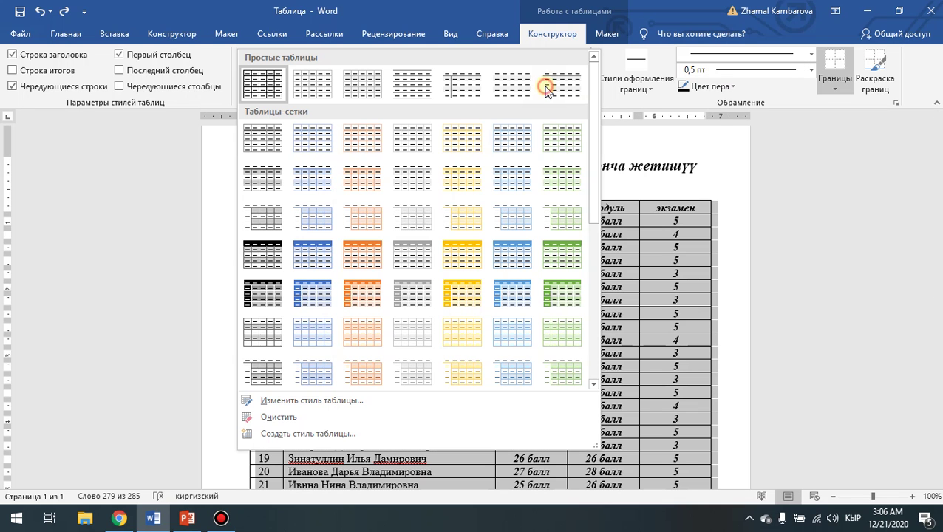
click(374, 250)
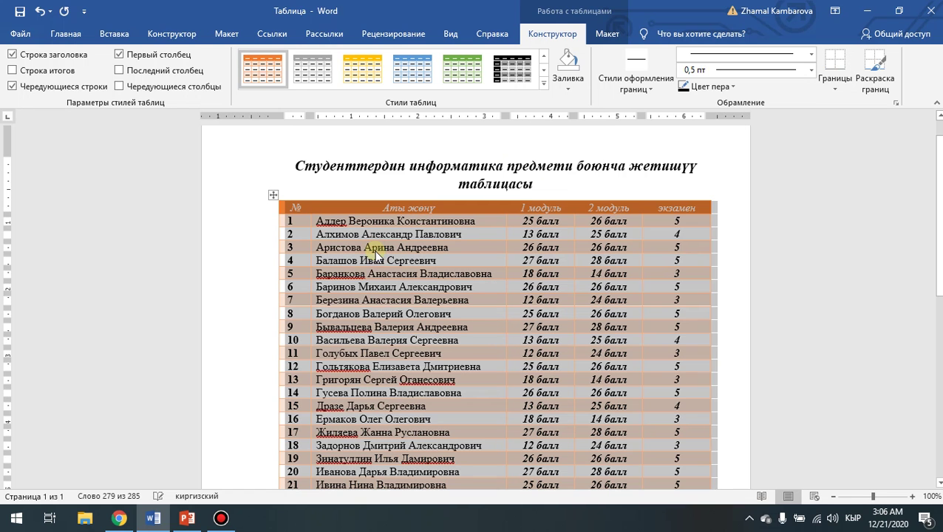
click(714, 339)
scroll(721, 344, down, 5)
scroll(726, 355, up, 4)
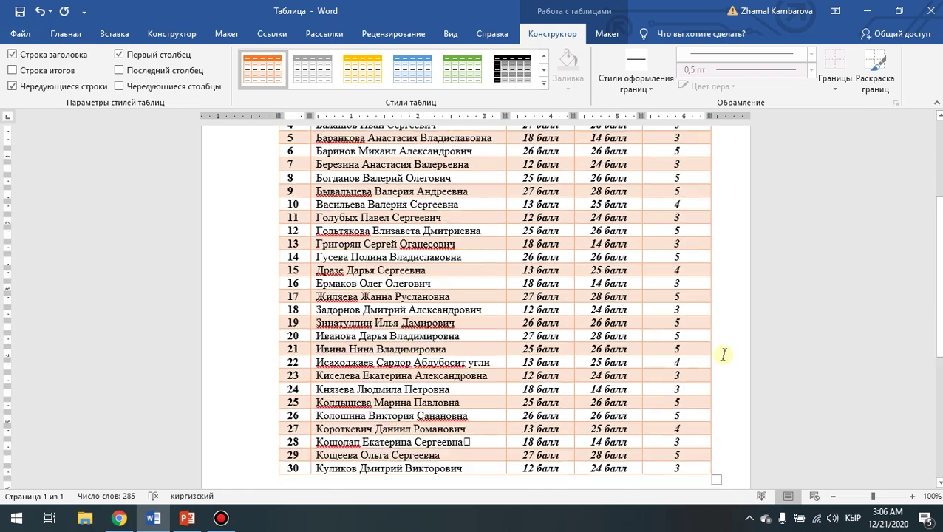
scroll(724, 353, up, 2)
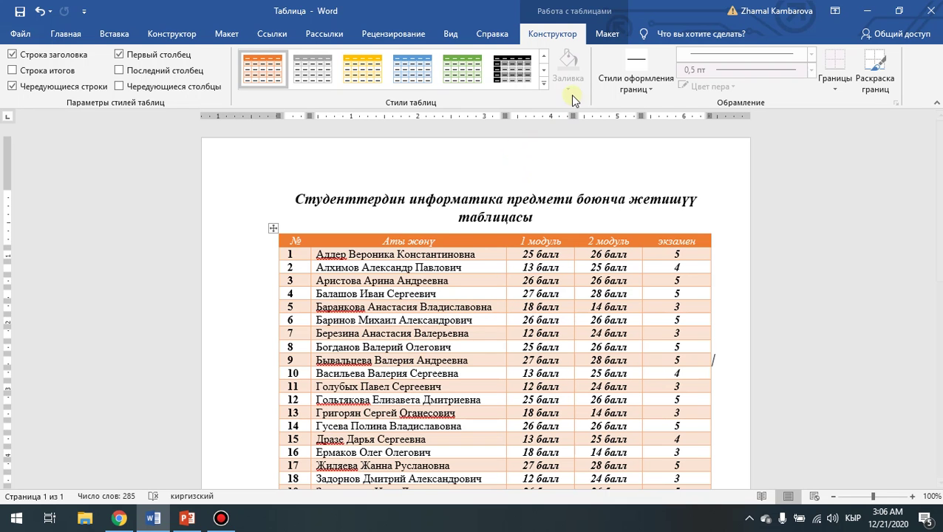
scroll(685, 267, down, 5)
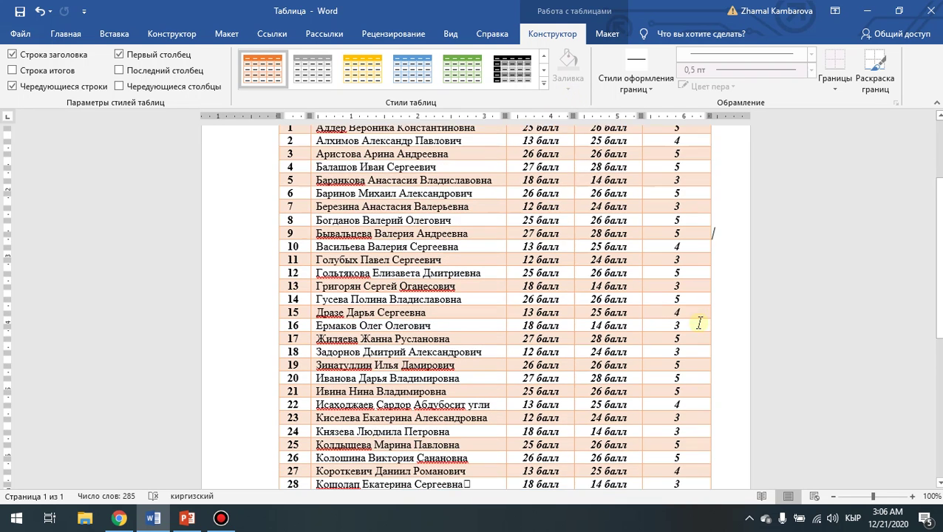
scroll(756, 322, up, 5)
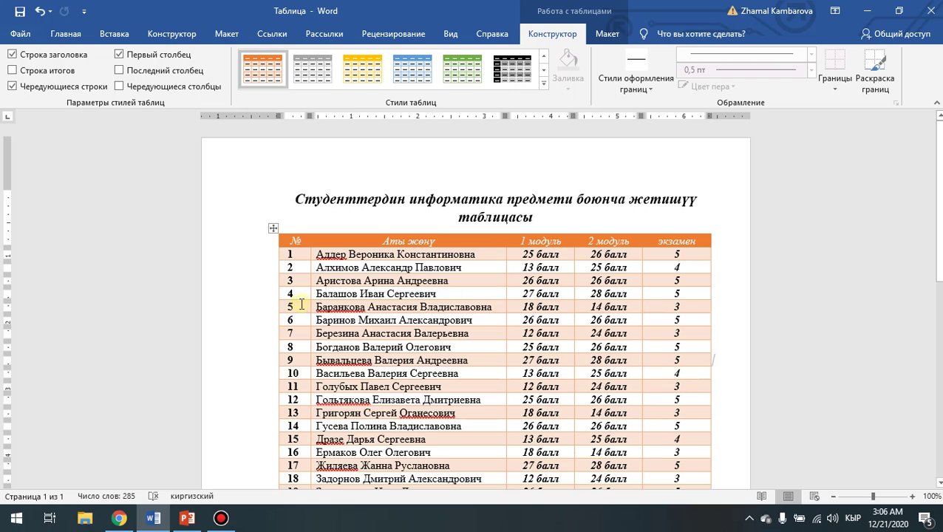
Step: Fill row 1 of the table with the standard yellow color (Желтый)
click(280, 256)
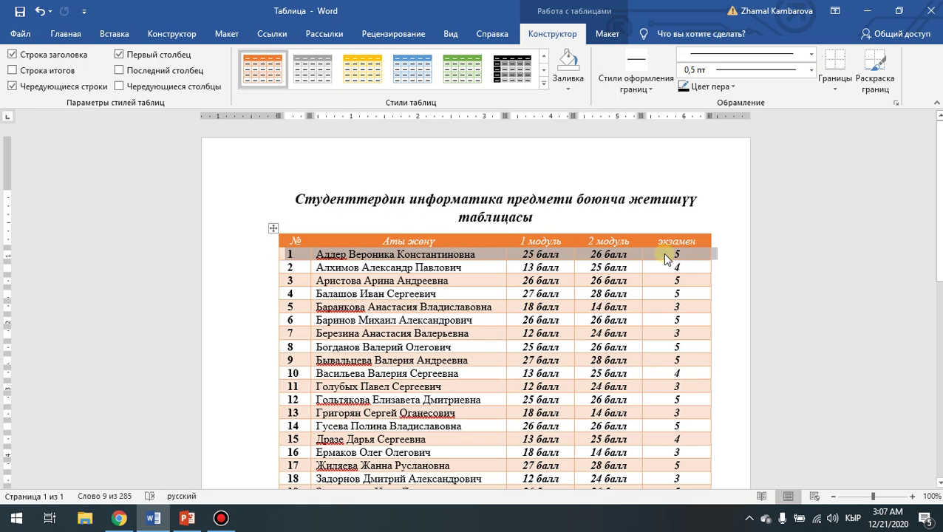
click(568, 87)
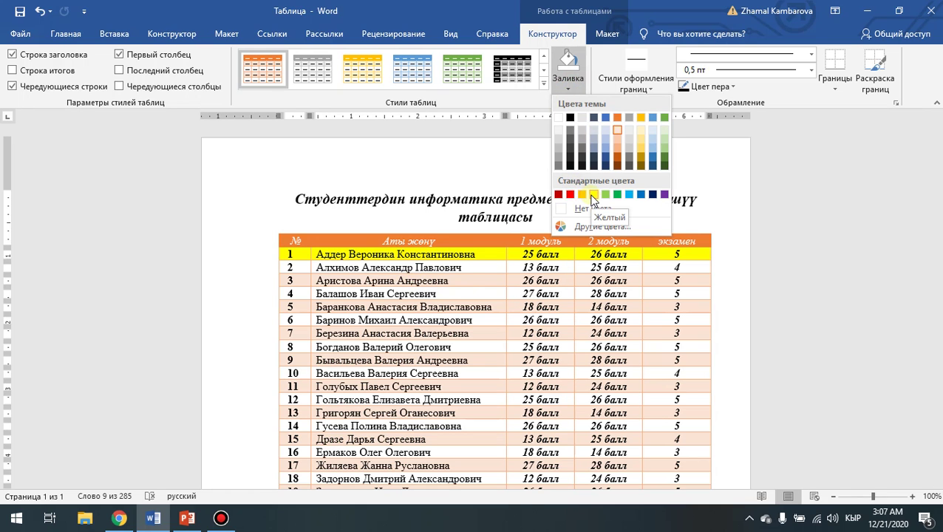
click(595, 194)
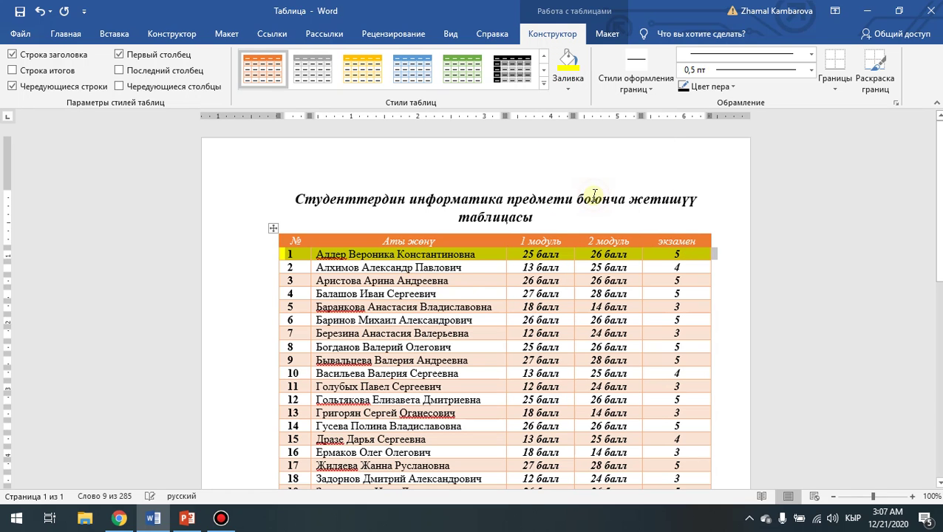
Step: Apply the first black-and-white style of the Таблицы-сетки group to the whole table and deselect it
click(273, 229)
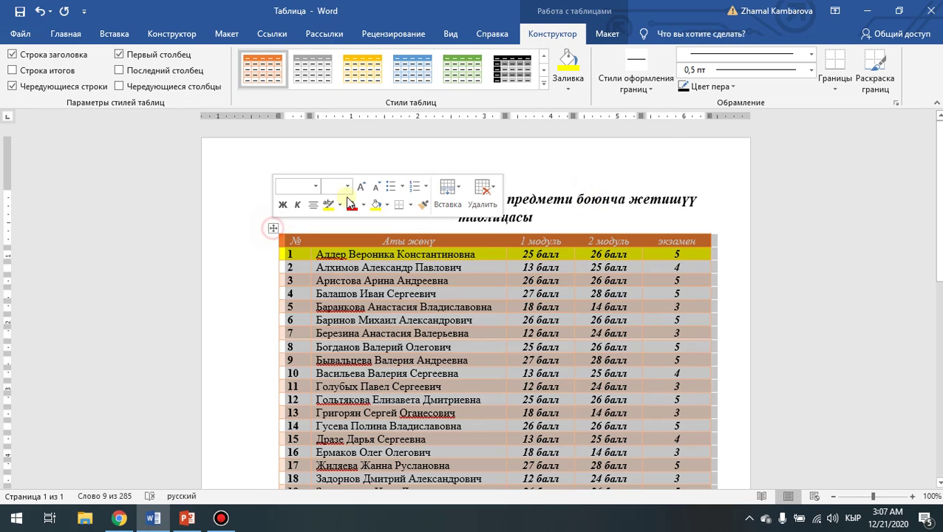
click(544, 83)
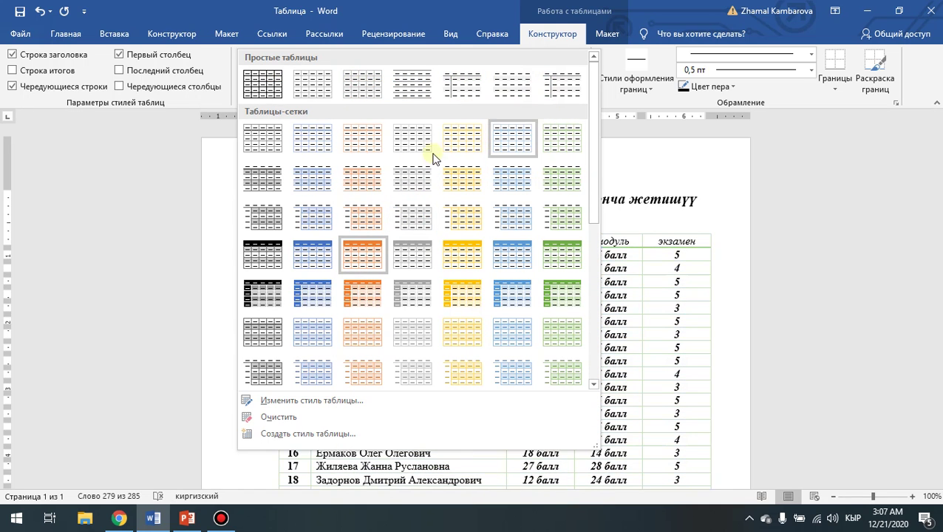
click(263, 146)
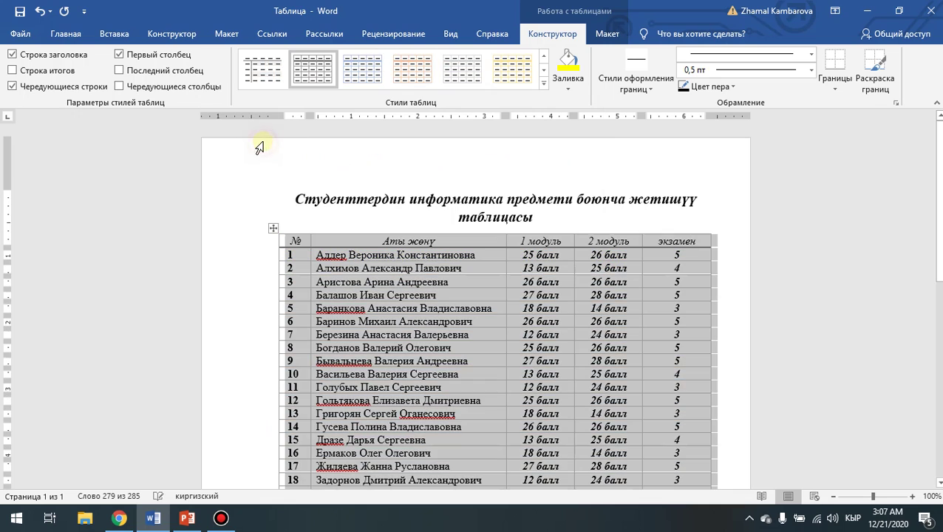
scroll(488, 348, down, 3)
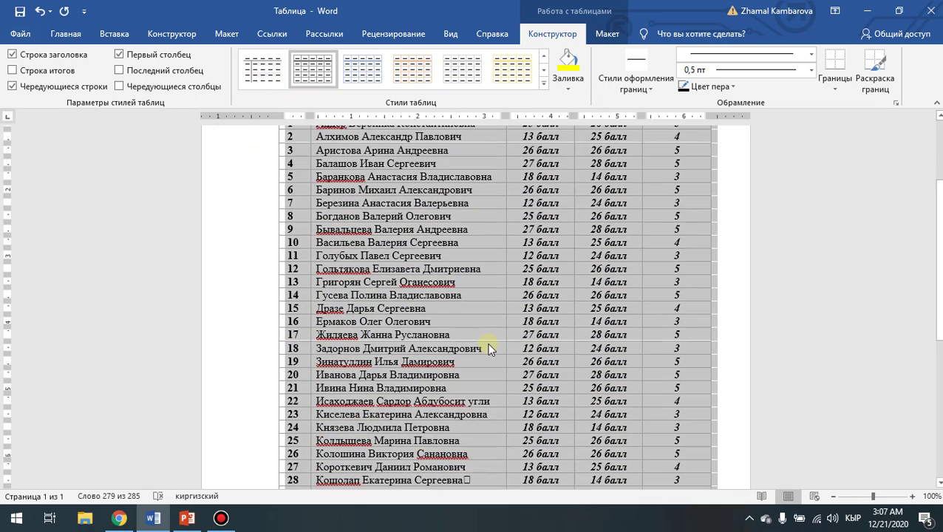
scroll(489, 405, up, 3)
click(721, 293)
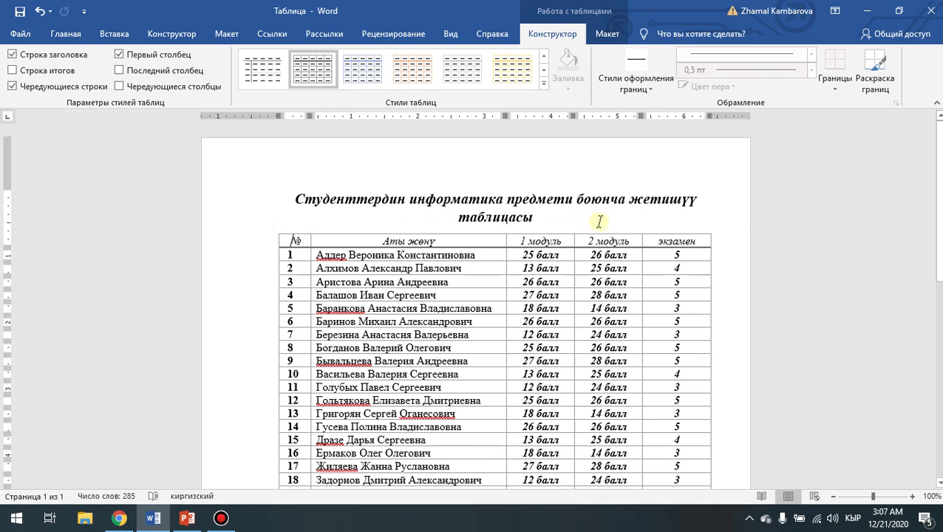
click(575, 234)
click(368, 228)
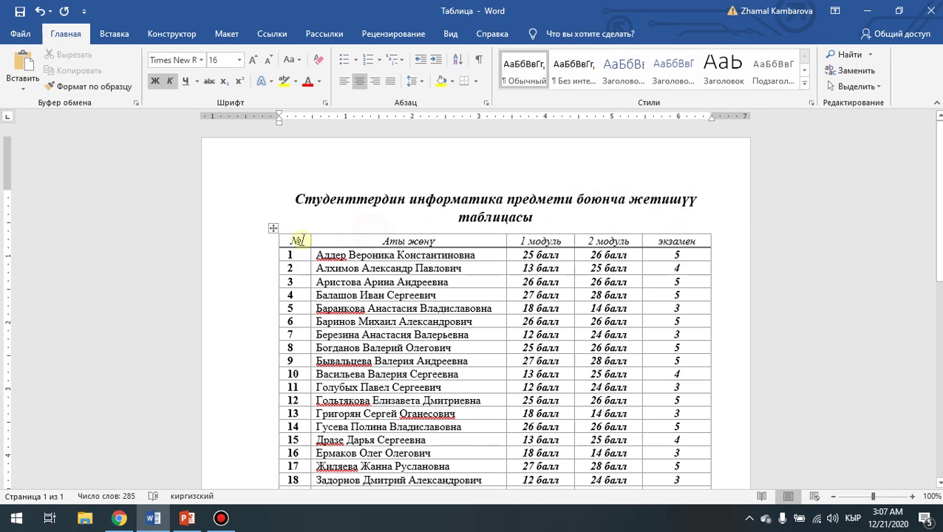
Step: Make the text of the table's header row bold and red and deselect the row
drag(291, 241, 661, 238)
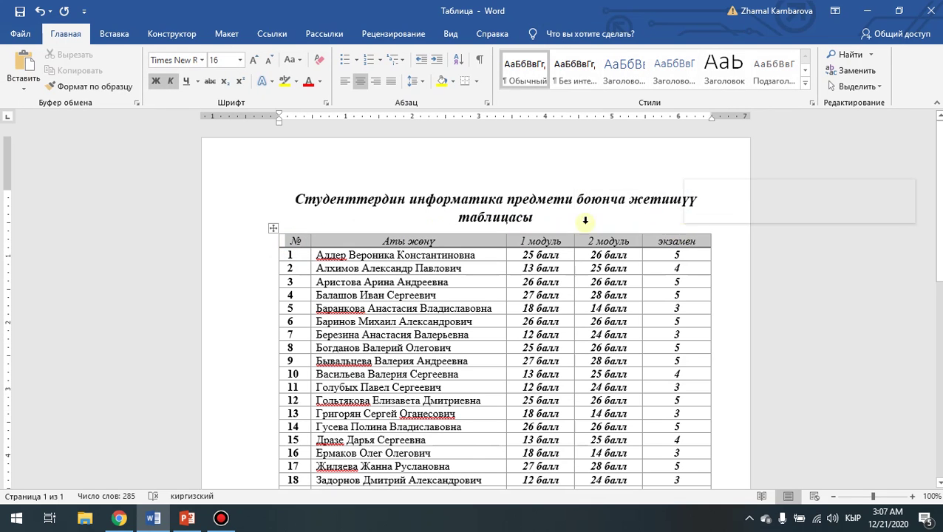
click(552, 33)
click(58, 34)
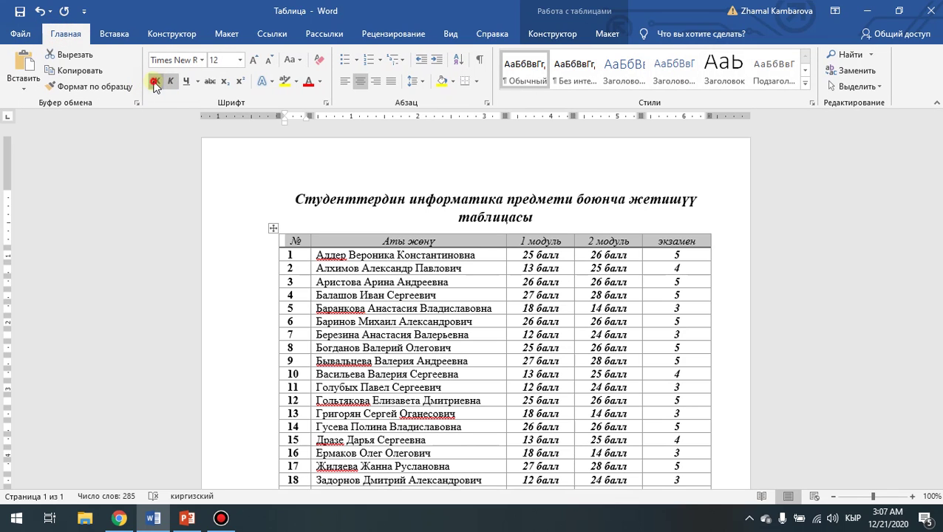
click(155, 80)
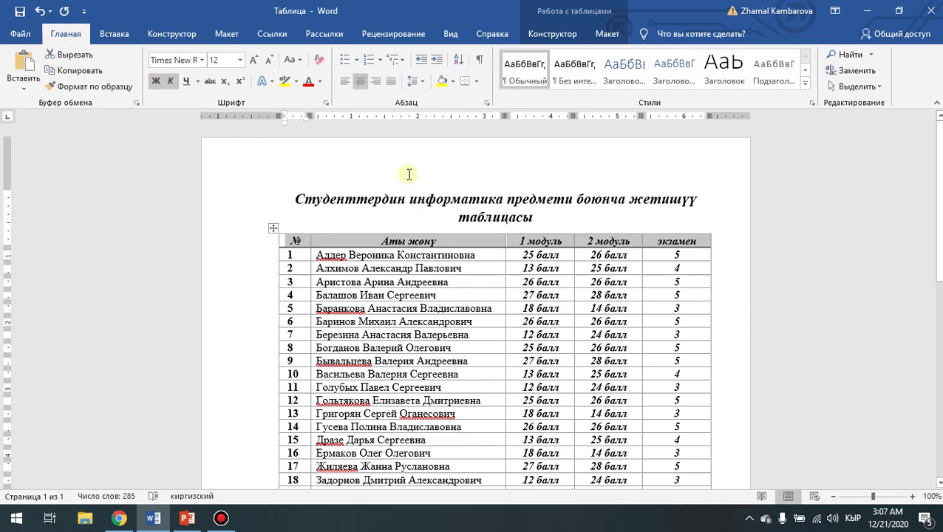
click(309, 80)
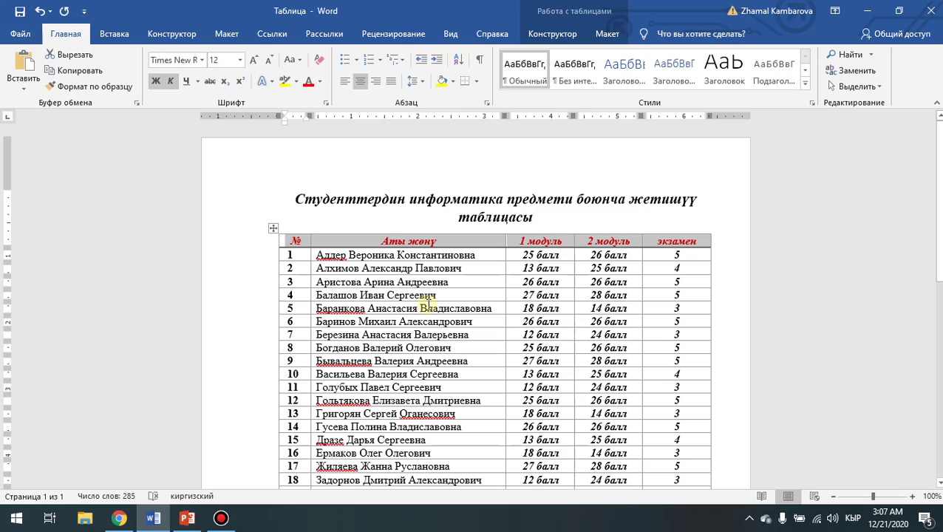
click(725, 296)
Step: Set the line spacing of the whole table to 1.5 and look over all its rows
scroll(425, 327, down, 10)
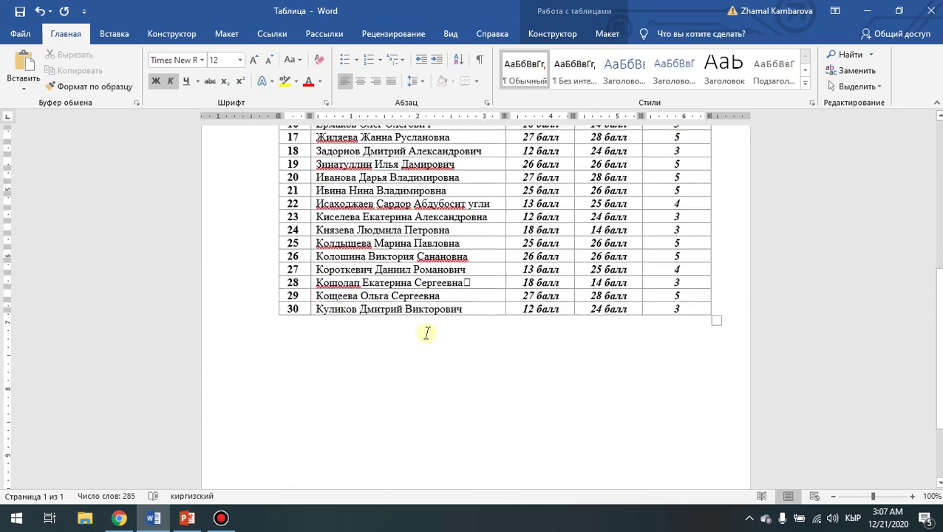
scroll(425, 327, up, 9)
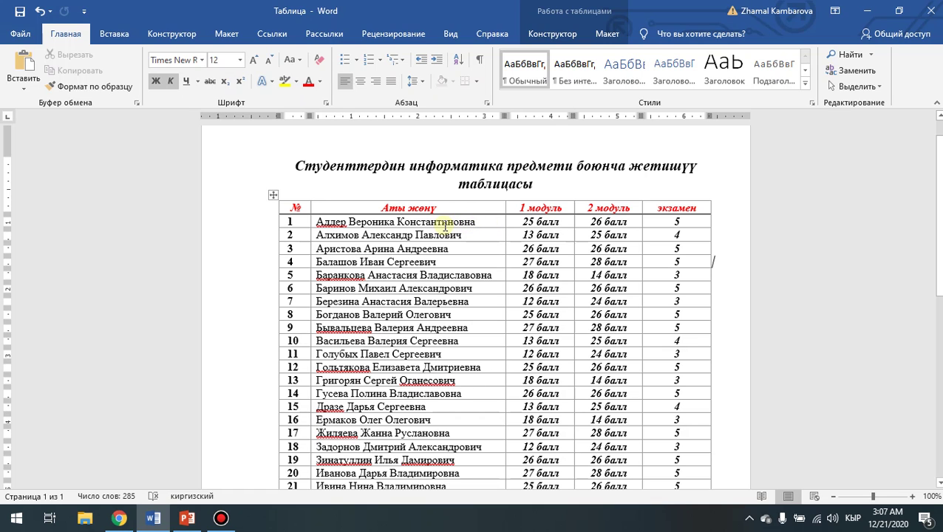
click(273, 194)
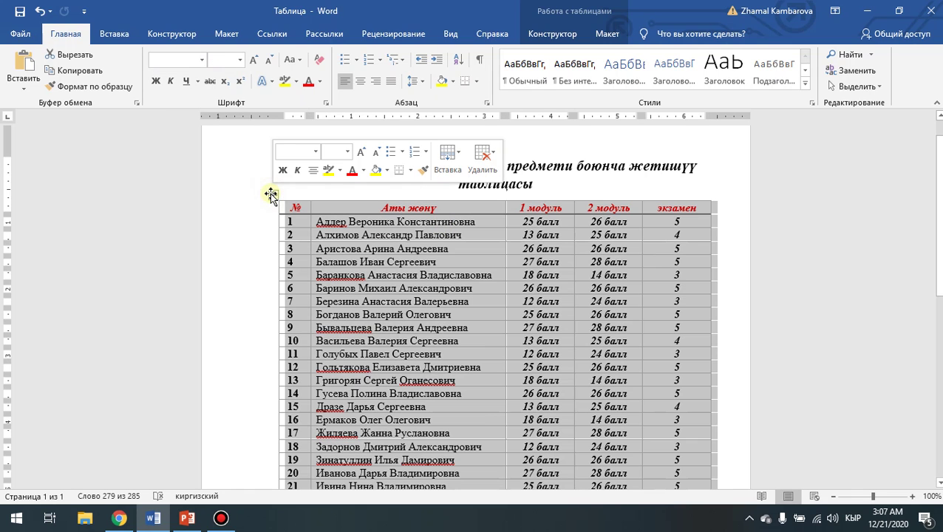
click(424, 83)
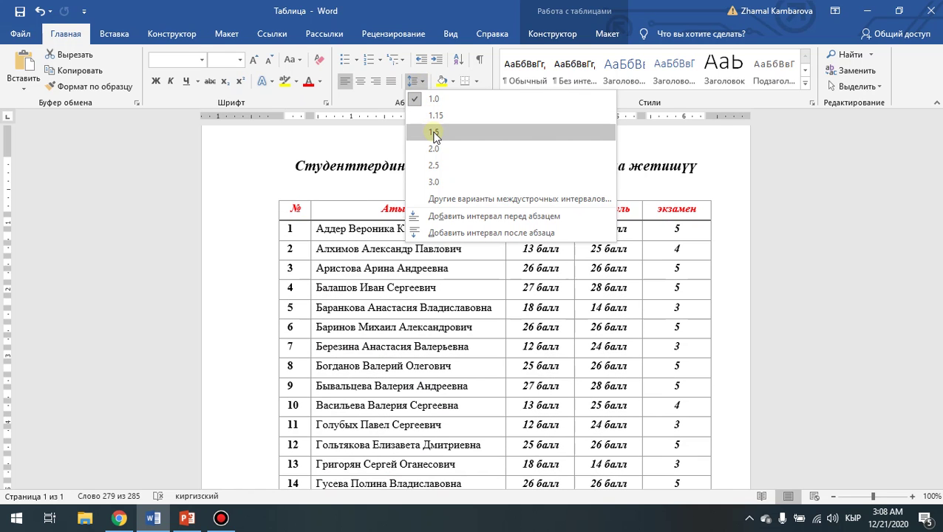
click(434, 133)
scroll(454, 334, down, 4)
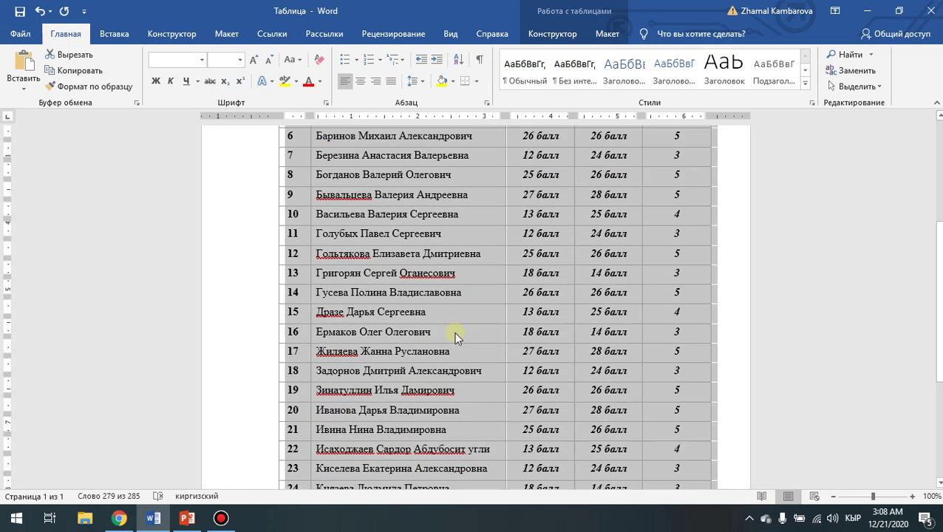
scroll(454, 334, down, 5)
scroll(457, 335, up, 4)
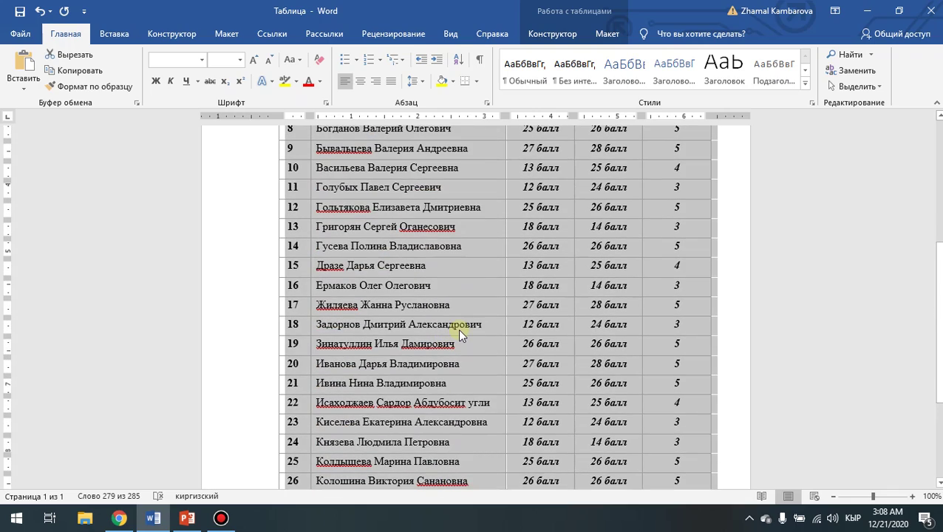
scroll(457, 328, up, 6)
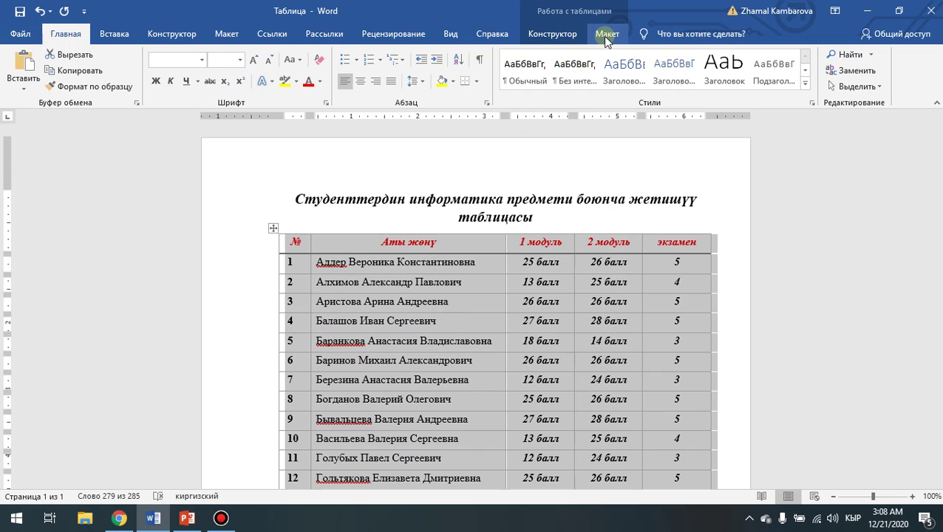
Step: Center the text of the whole table both horizontally and vertically in its cells and clear the table selection
click(606, 34)
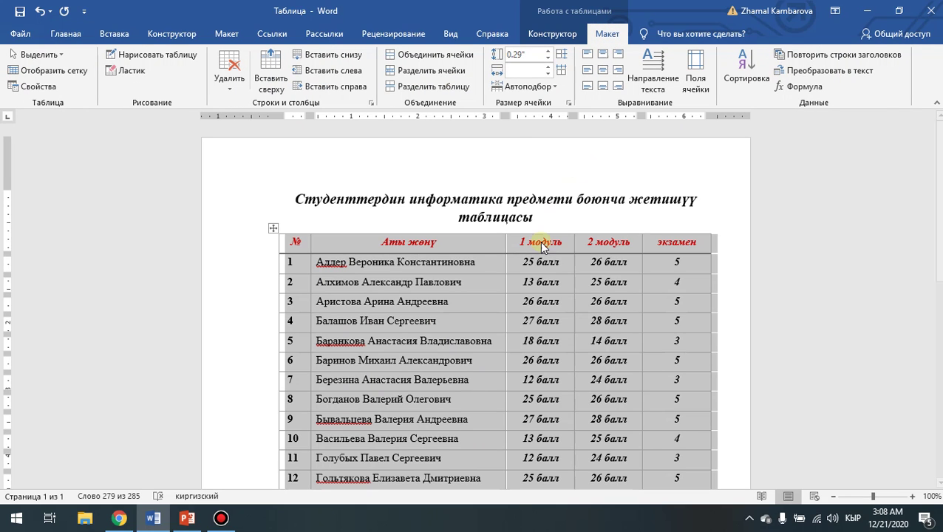
click(603, 74)
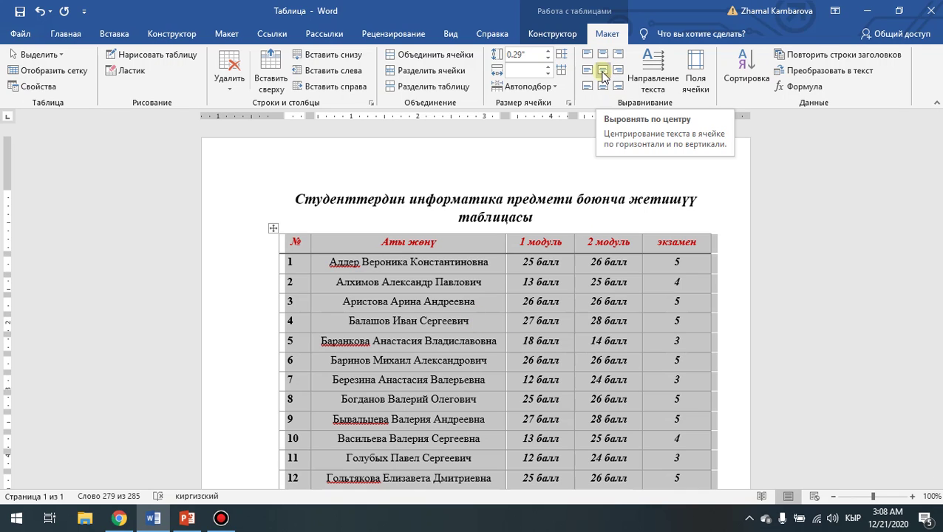
click(337, 283)
click(375, 237)
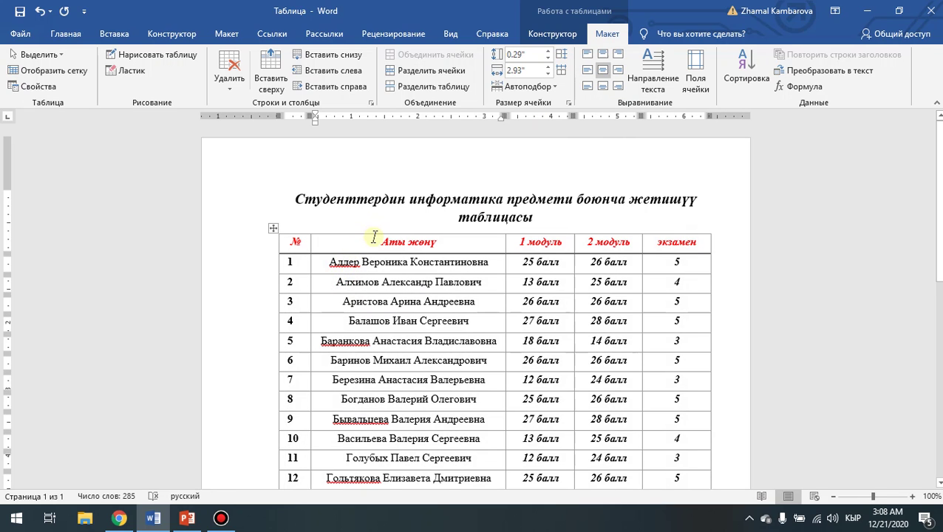
Step: Align the student names in rows 1 to 30 of the Аты жөнү column to the left, vertically centered
click(356, 262)
drag(332, 262, 447, 413)
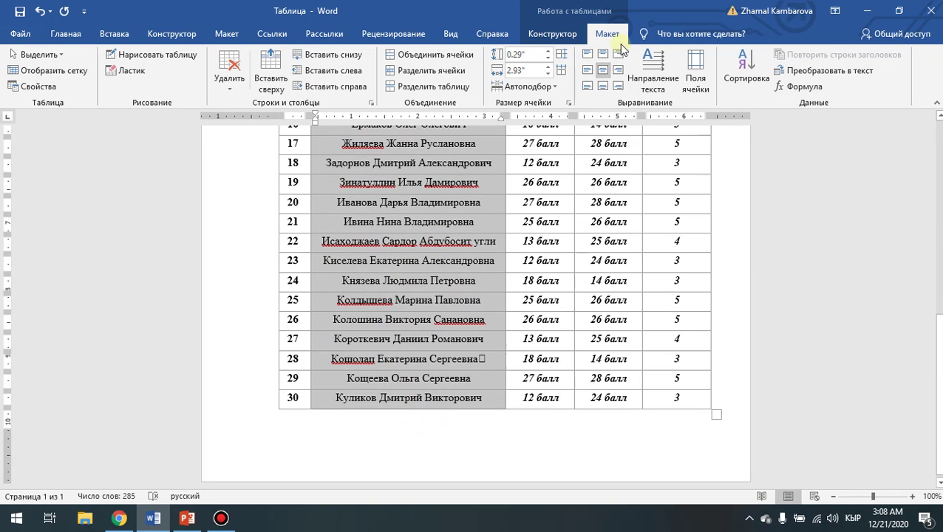
click(586, 73)
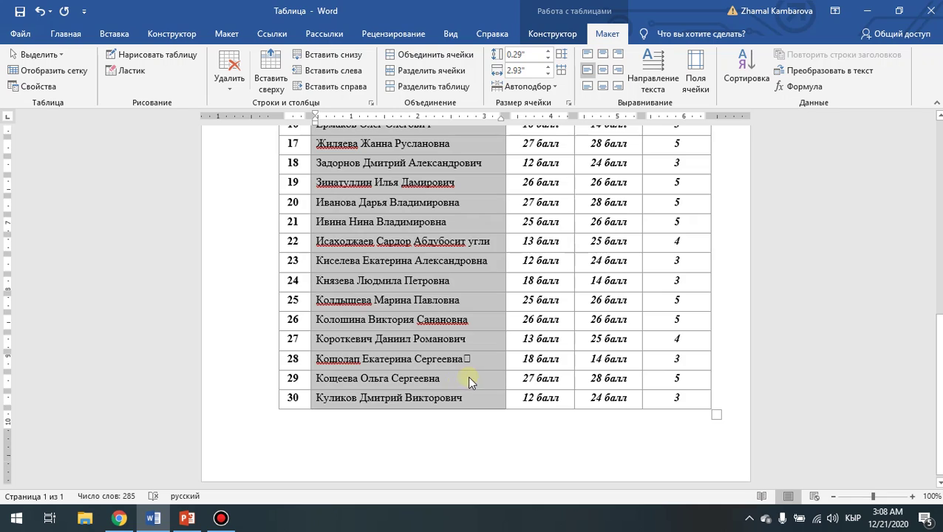
scroll(477, 379, up, 8)
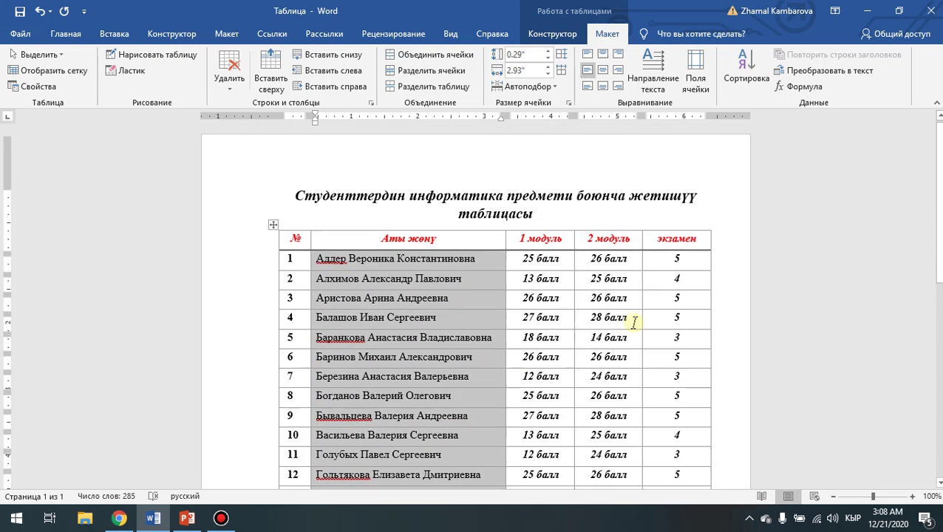
click(722, 310)
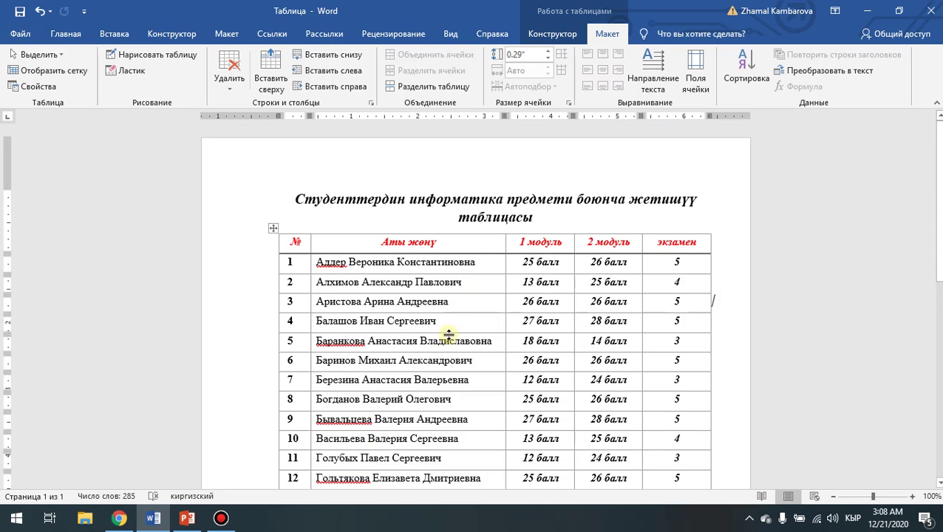
Step: Fill row 1 of the table with yellow and change that fill to the standard green color
click(282, 272)
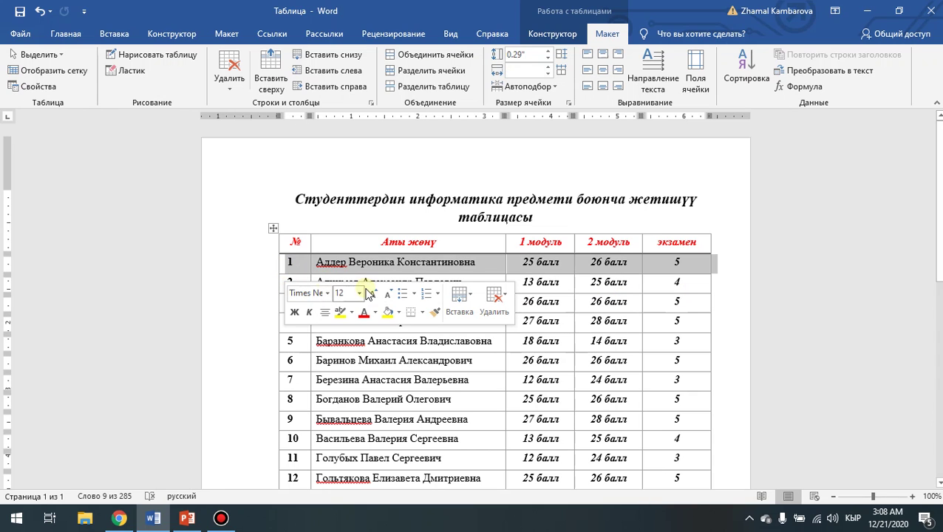
click(65, 34)
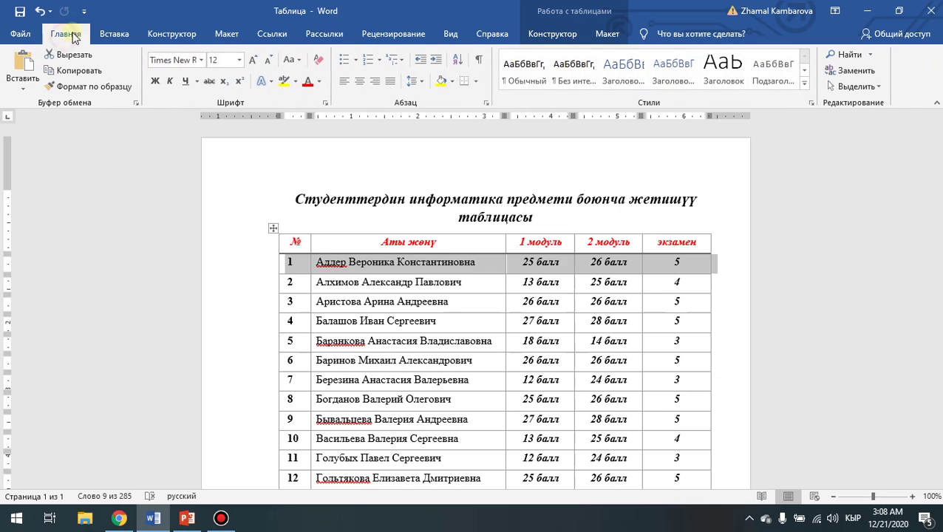
click(443, 82)
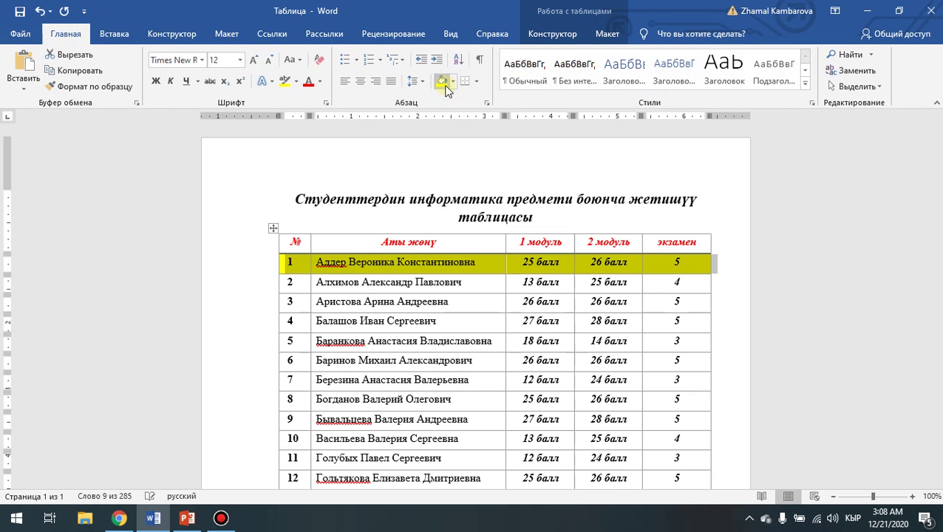
click(608, 34)
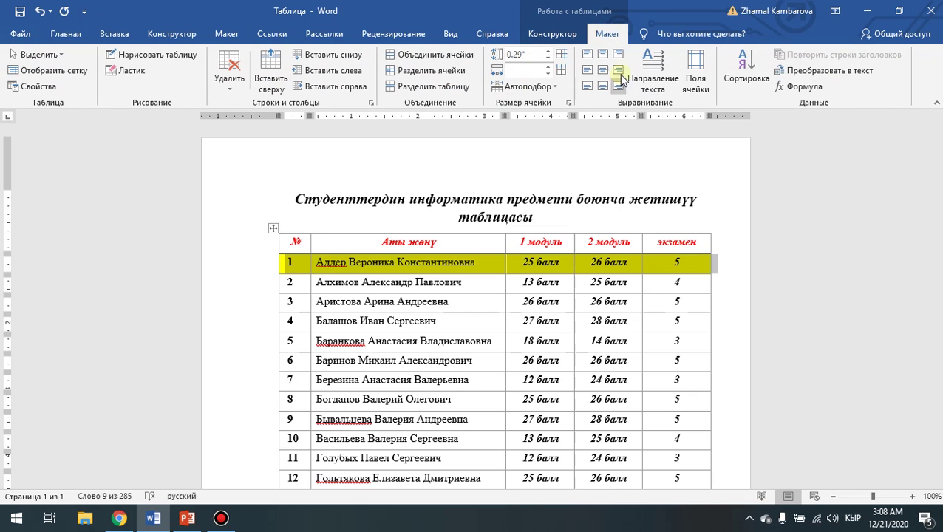
click(553, 34)
click(564, 91)
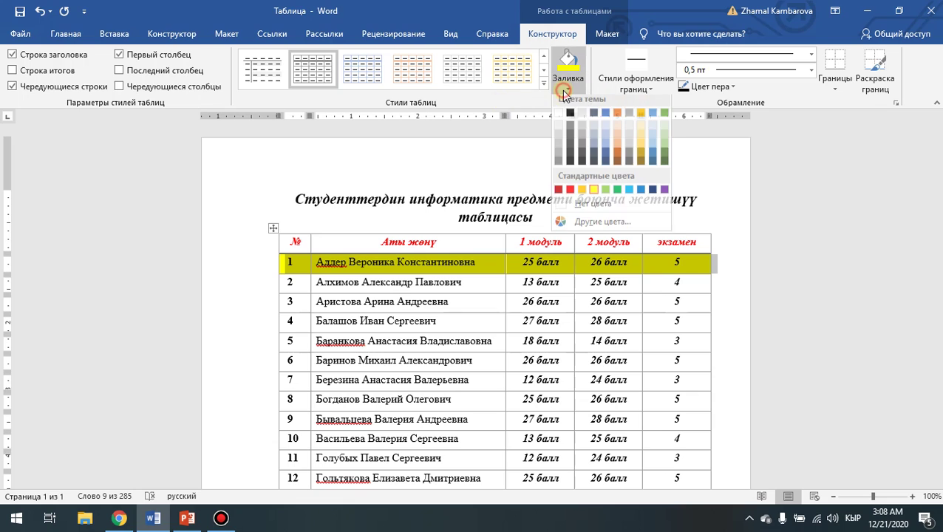
click(617, 195)
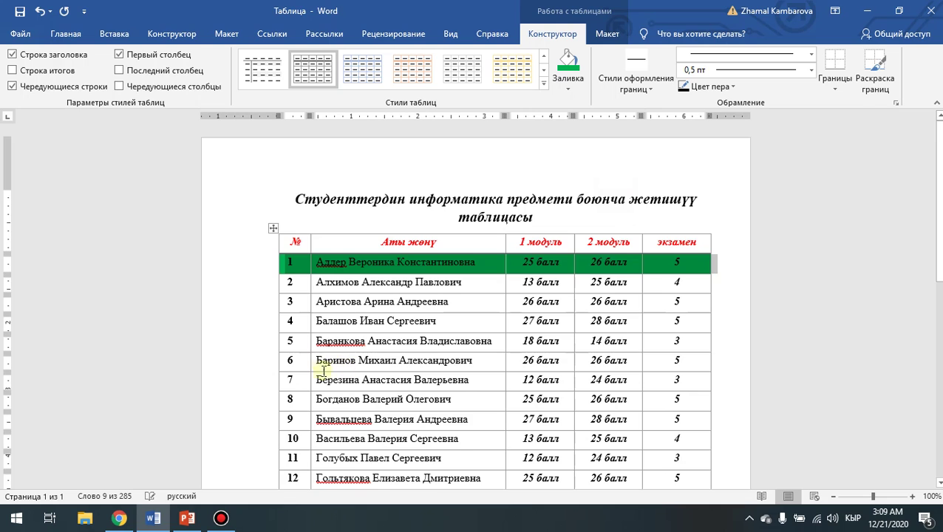
Step: Fill rows 3 and 4 of the table with the same green color as row 1
scroll(281, 251, down, 3)
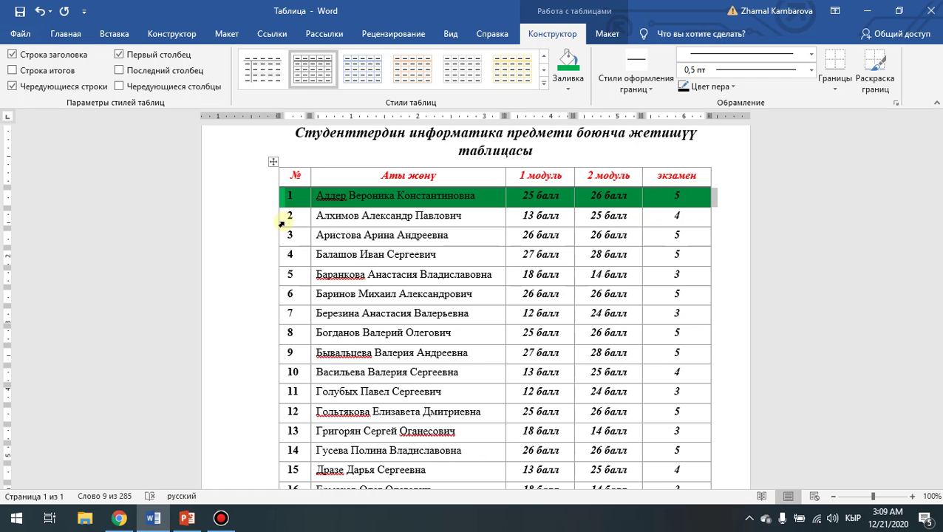
scroll(670, 320, down, 3)
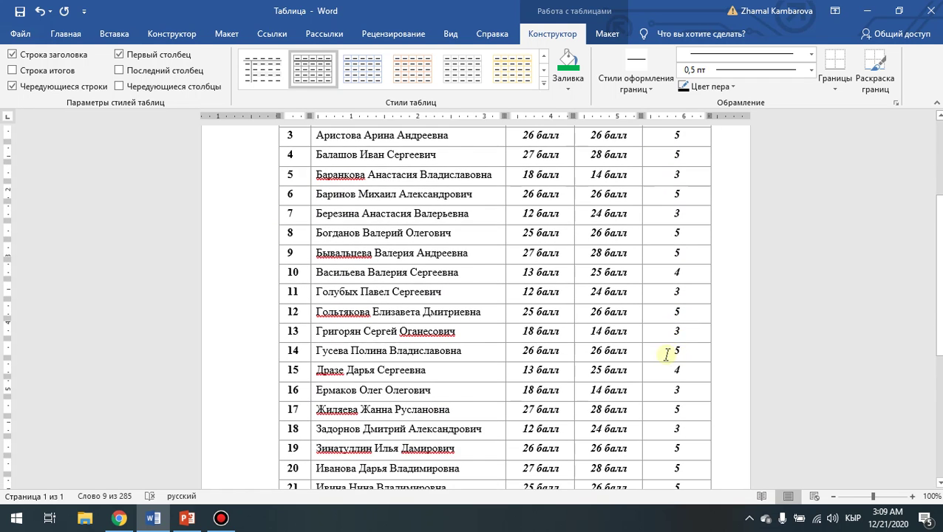
scroll(668, 355, up, 4)
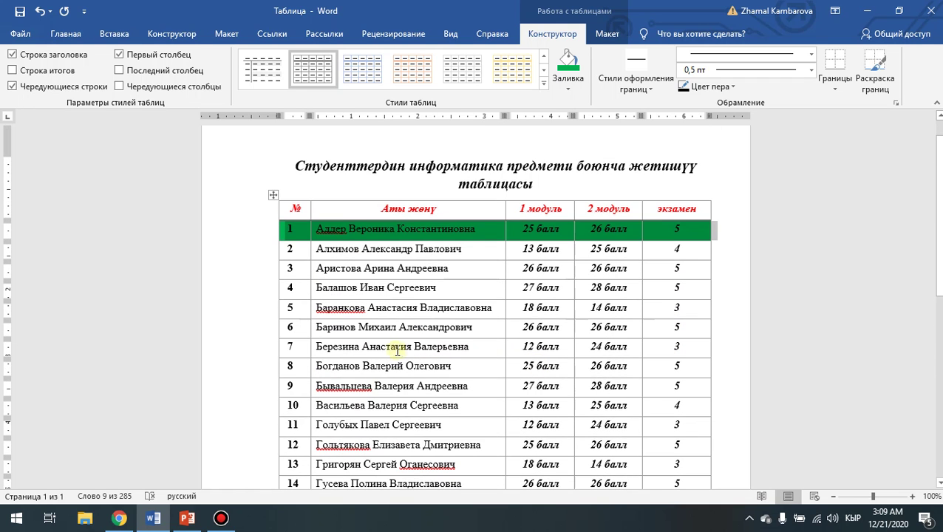
click(282, 272)
click(278, 269)
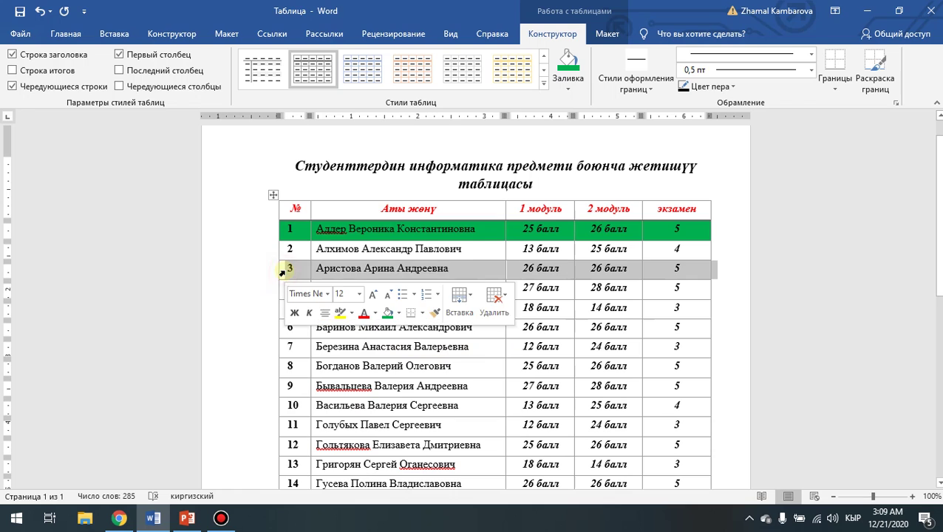
click(567, 67)
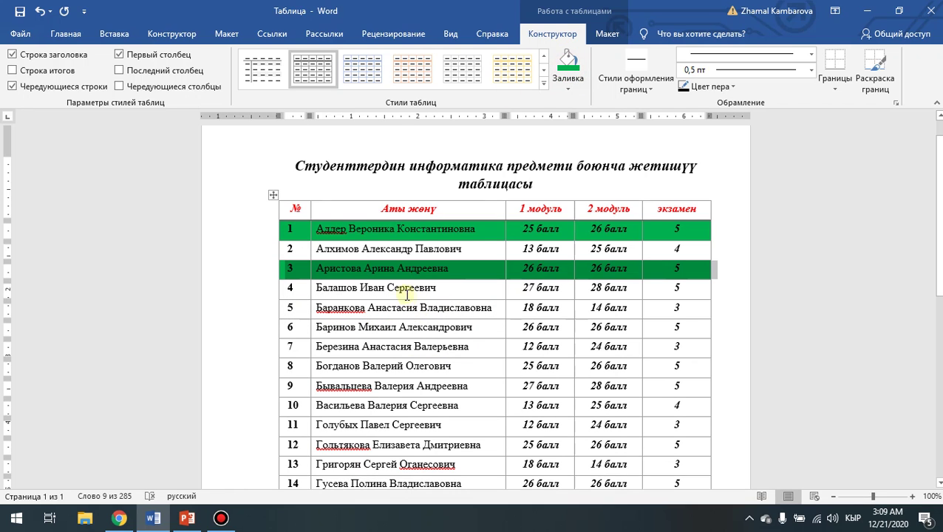
click(281, 298)
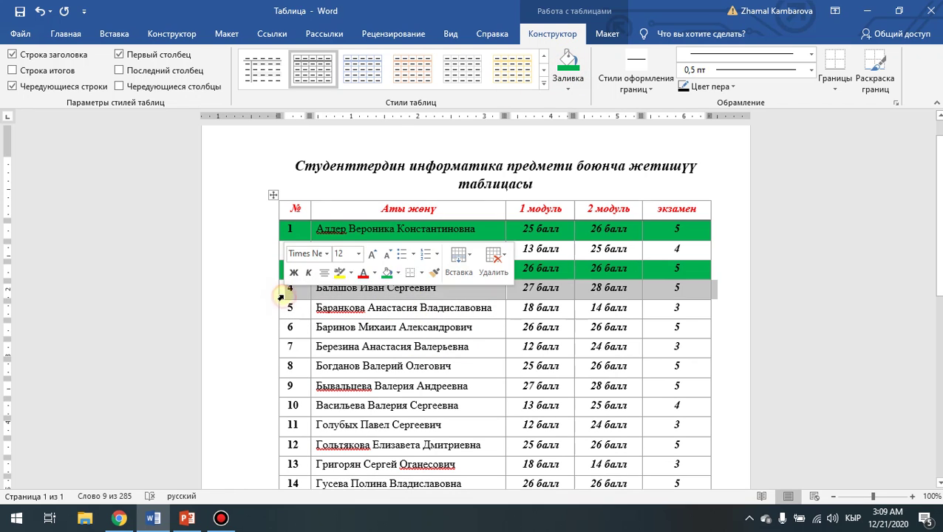
click(568, 66)
Step: Fill row 6 of the table with the same green color and deselect it
scroll(457, 327, down, 2)
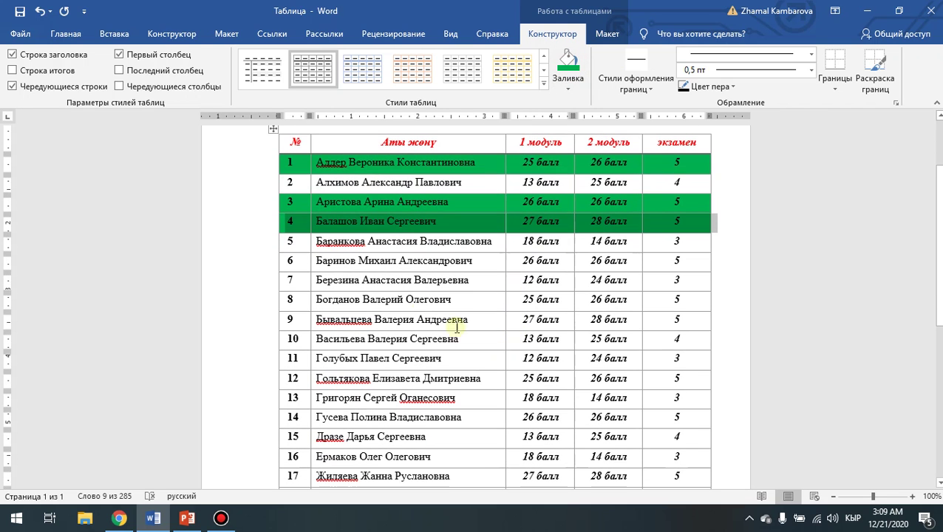
click(282, 264)
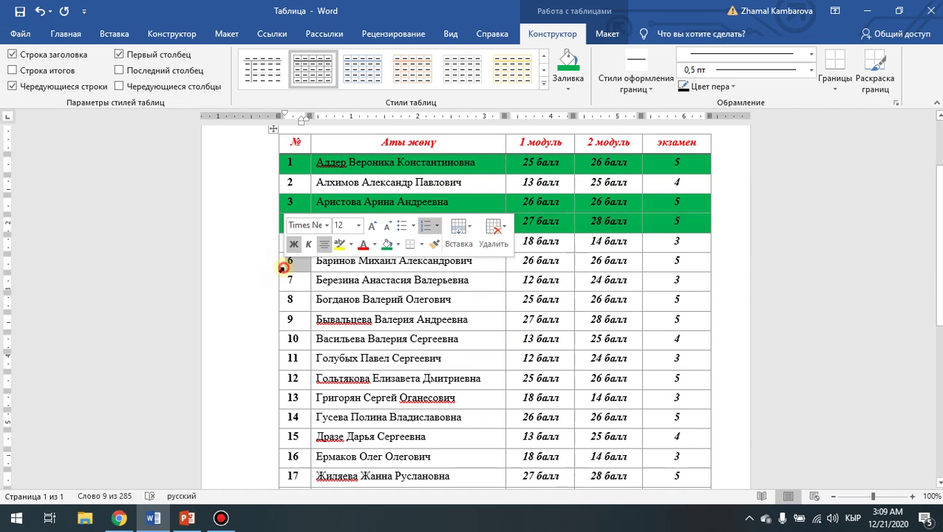
click(567, 68)
scroll(691, 335, up, 3)
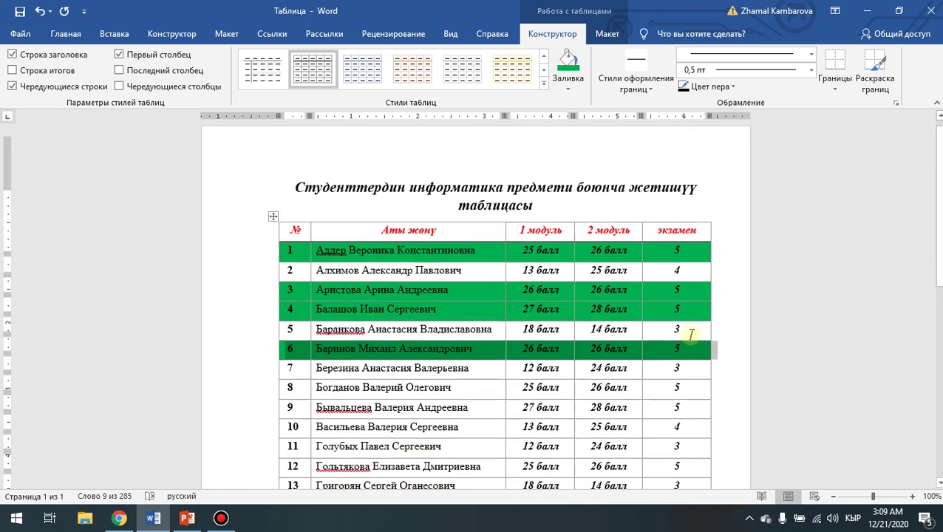
click(732, 321)
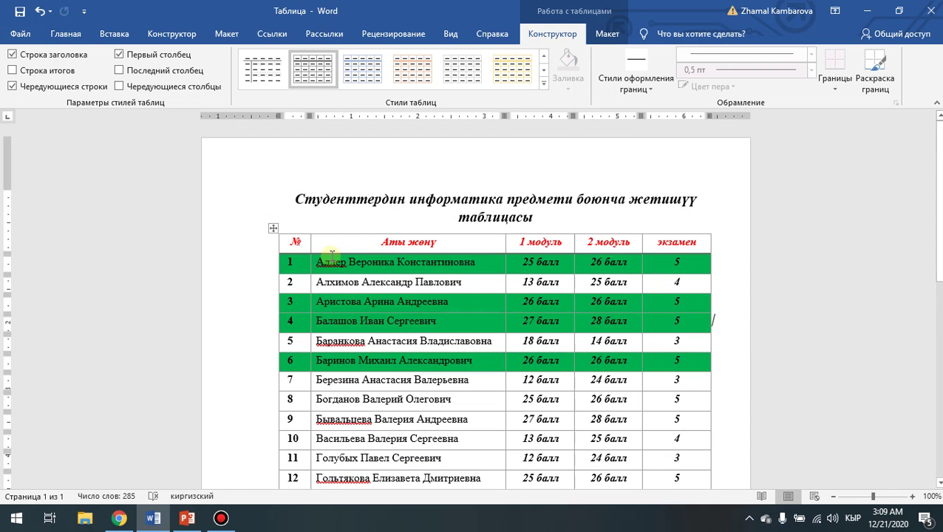
Step: Paint a black 1.5 pt border around the exam grade cell in row 7
click(651, 88)
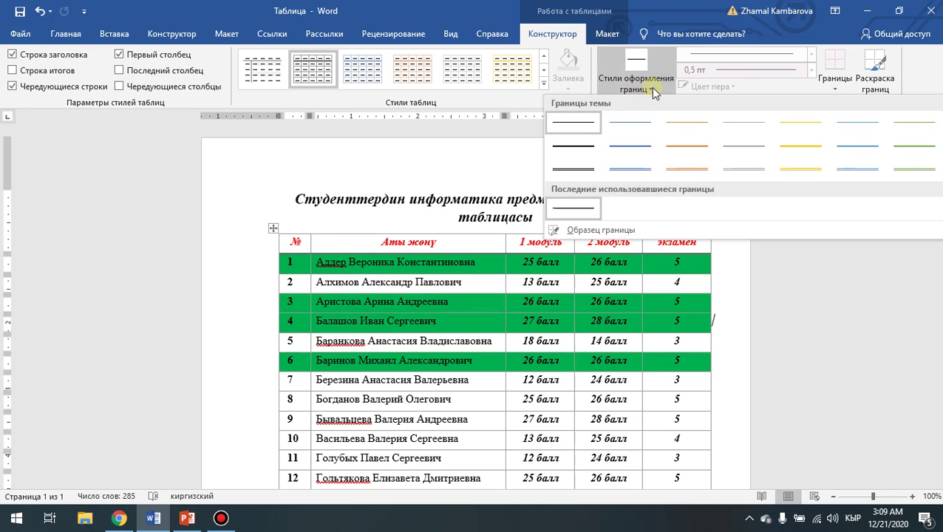
scroll(695, 400, down, 3)
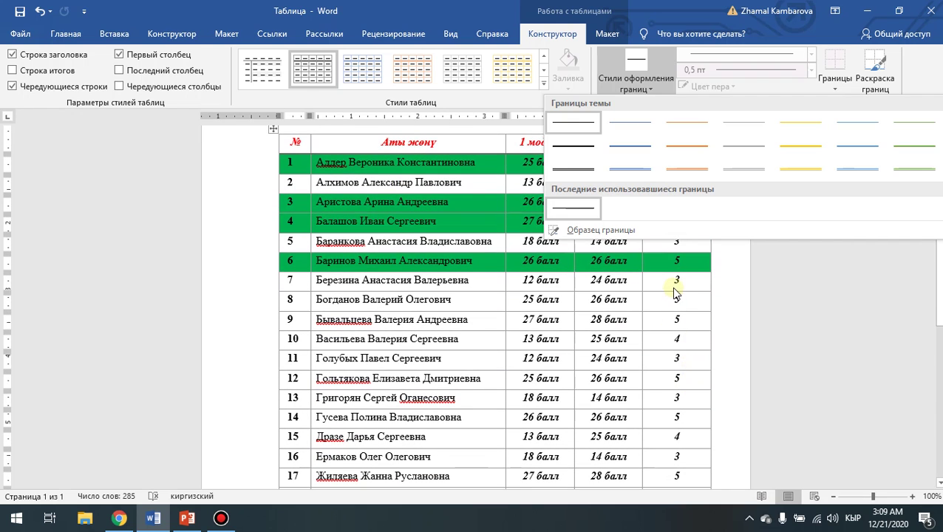
click(670, 286)
key(Escape)
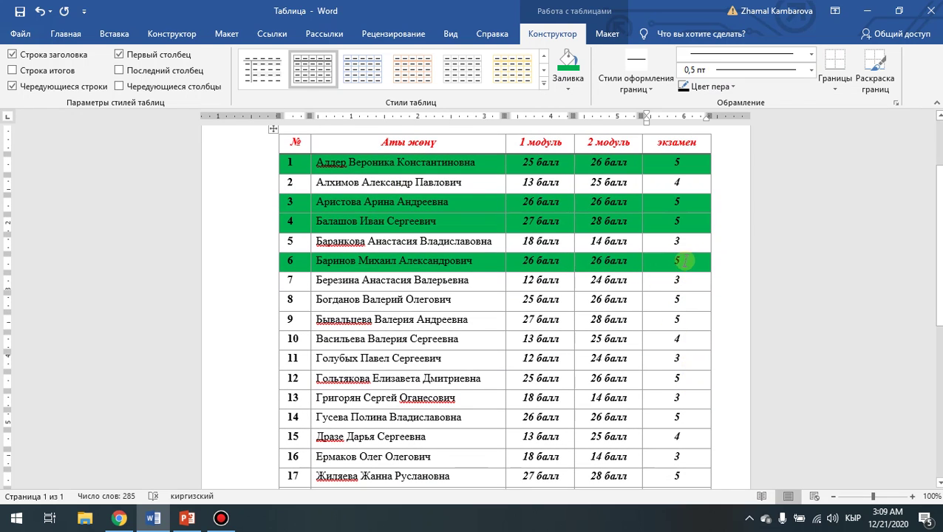
click(649, 85)
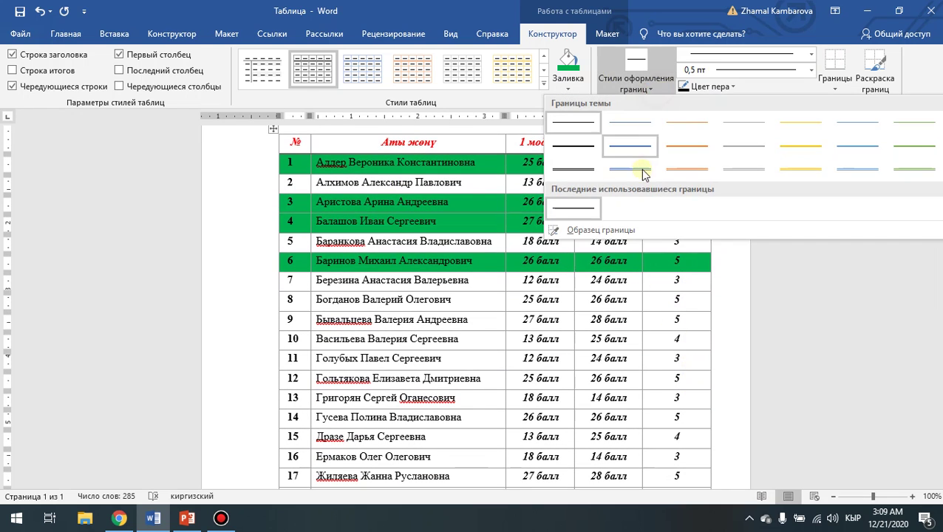
click(584, 148)
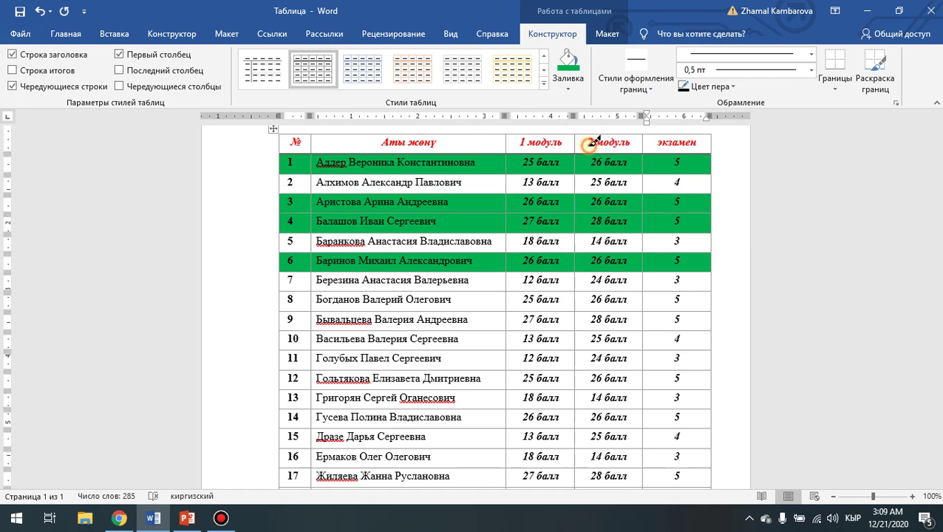
click(670, 270)
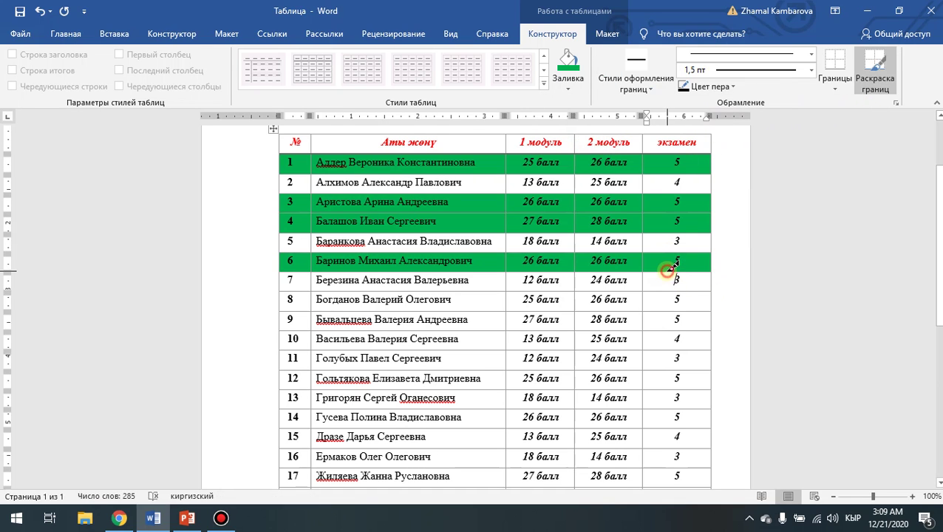
click(644, 283)
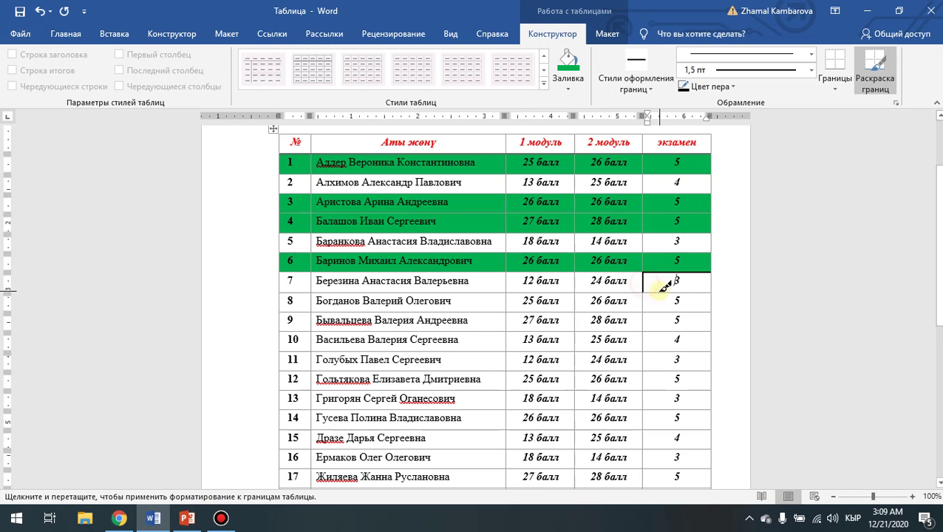
click(679, 292)
click(714, 283)
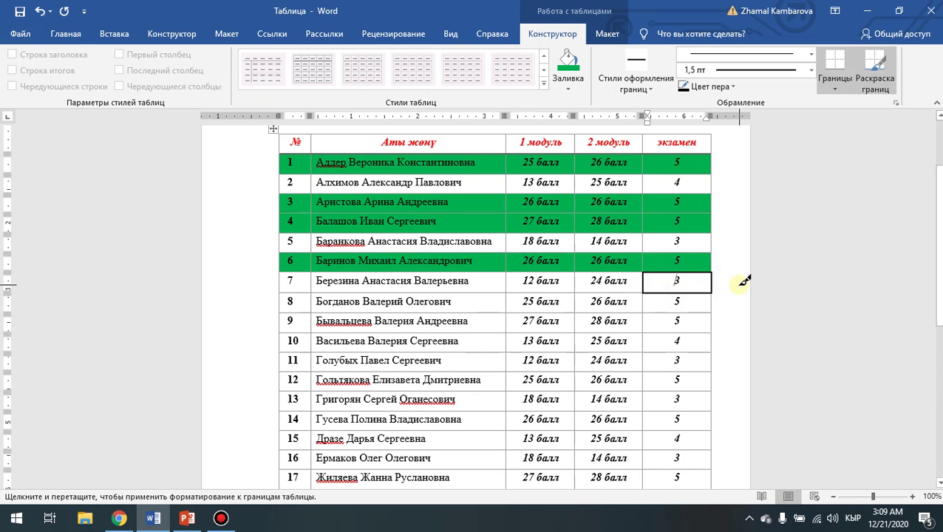
Step: Outline the exam grade cell in row 5 with the same black 1.5 pt border
click(677, 251)
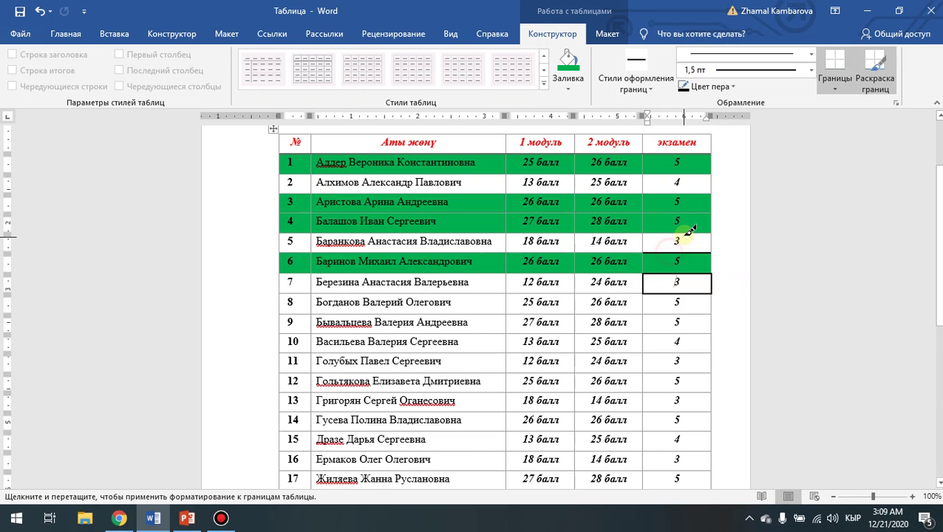
click(678, 233)
click(644, 243)
click(711, 242)
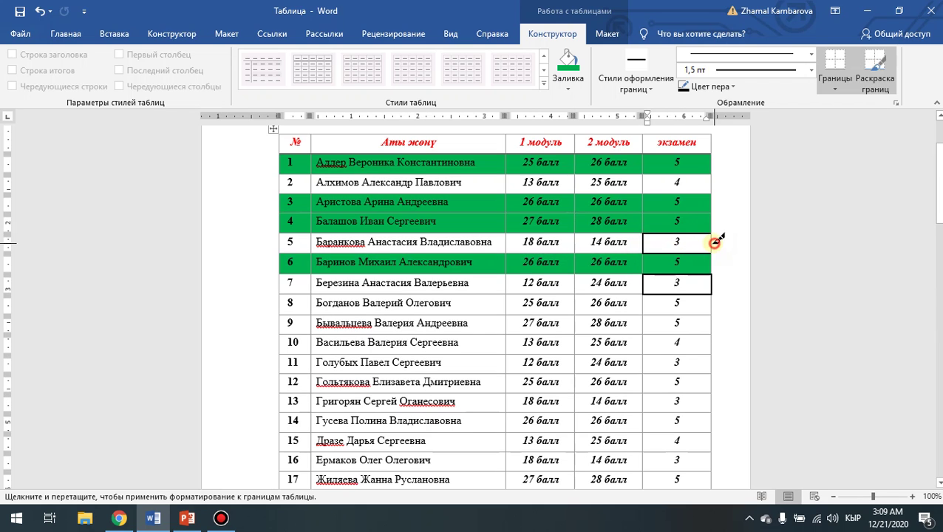
Step: Paint the black 1.5 pt border around all four sides of row 11's exam grade cell
scroll(692, 306, down, 1)
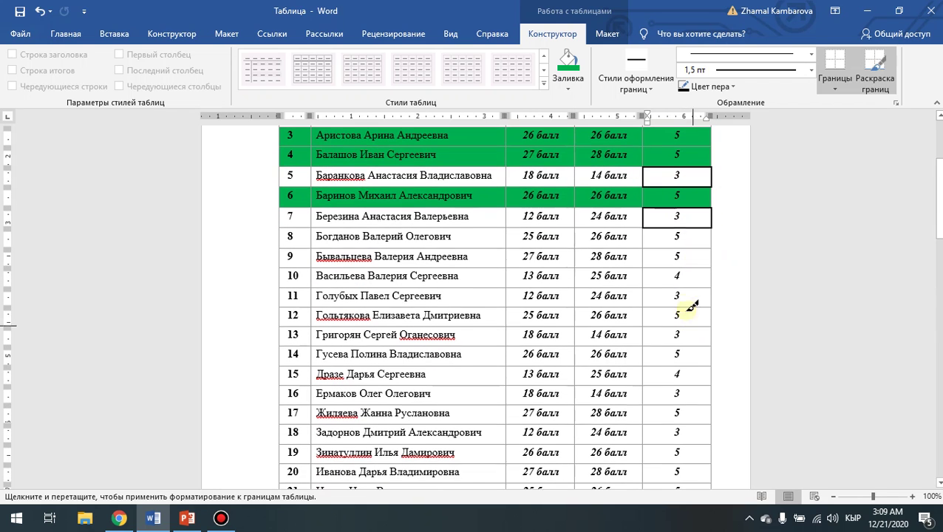
click(684, 306)
click(670, 288)
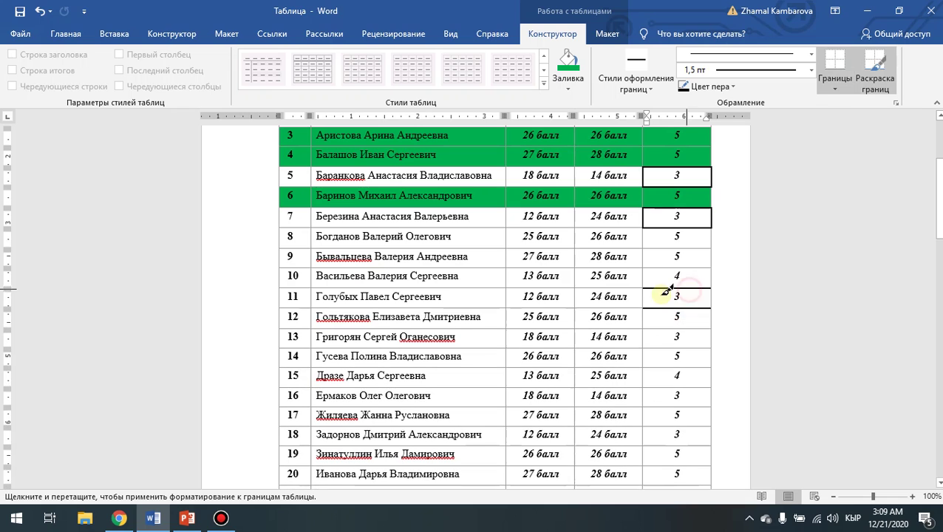
click(646, 298)
click(711, 296)
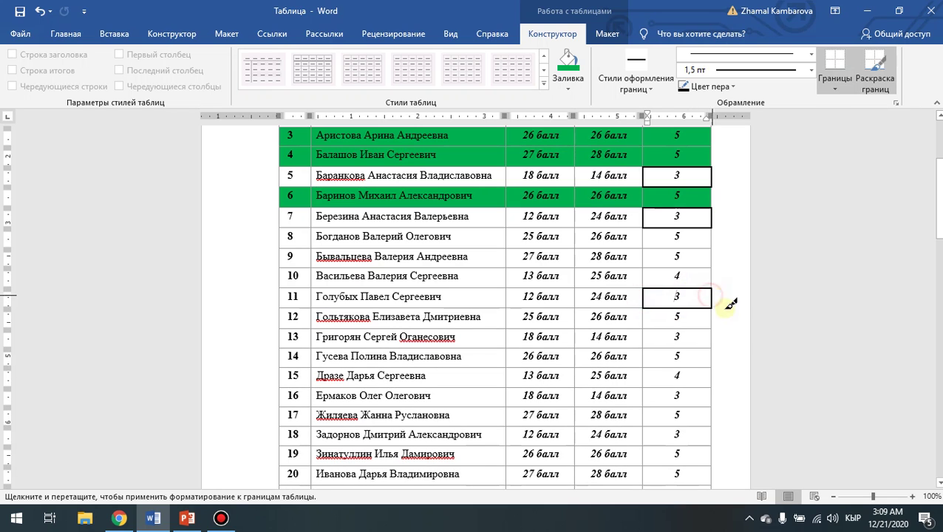
Step: Frame the exam grade cell in row 13 with the black 1.5 pt border
click(679, 347)
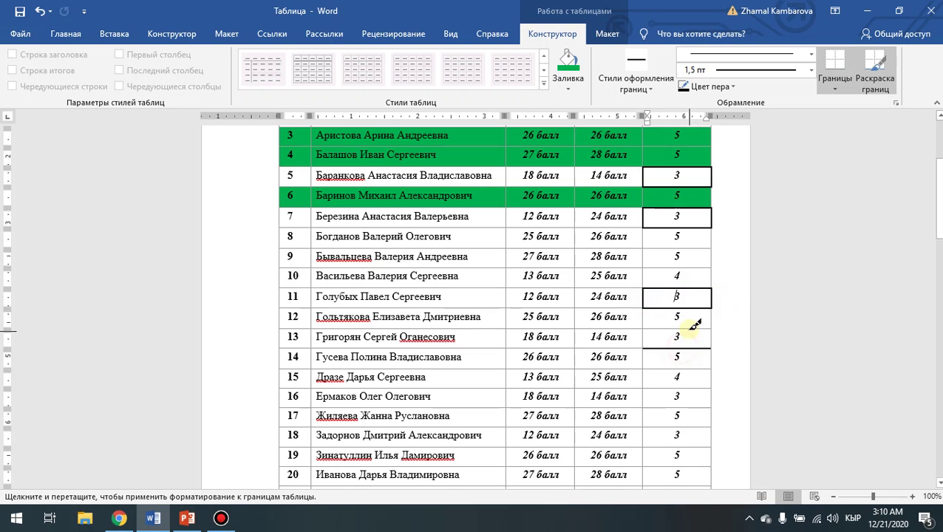
click(681, 328)
click(646, 337)
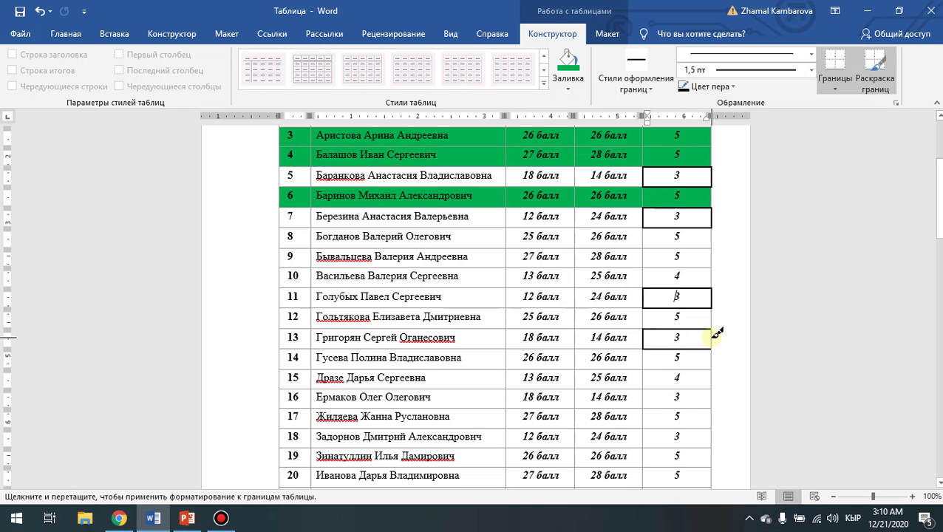
click(711, 338)
scroll(699, 415, up, 3)
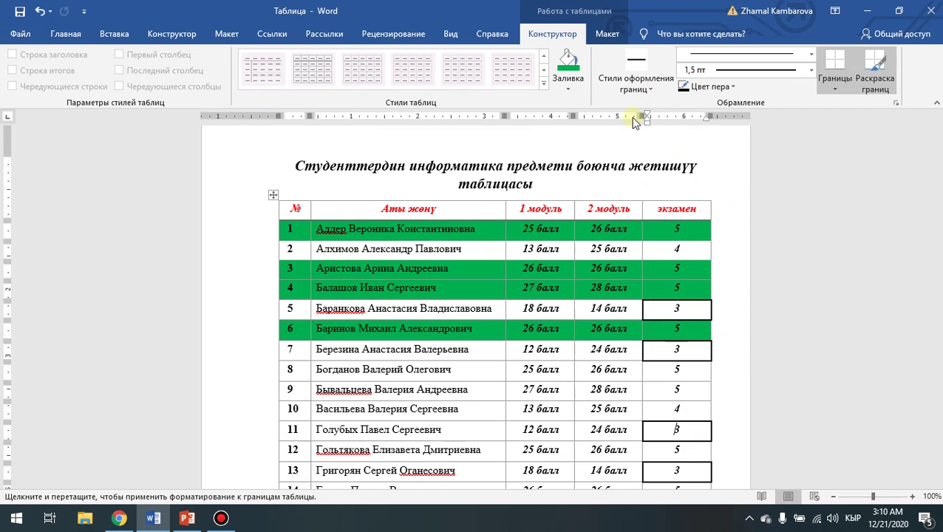
click(608, 32)
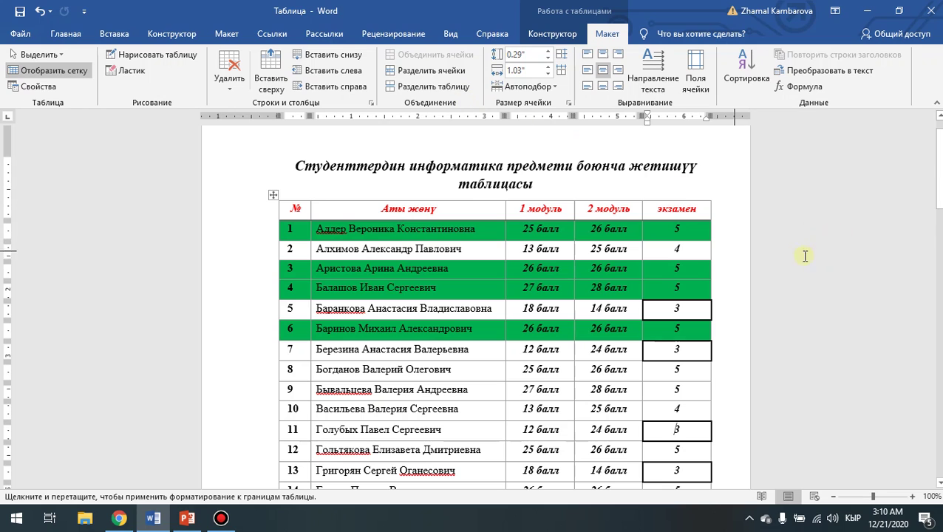
click(549, 33)
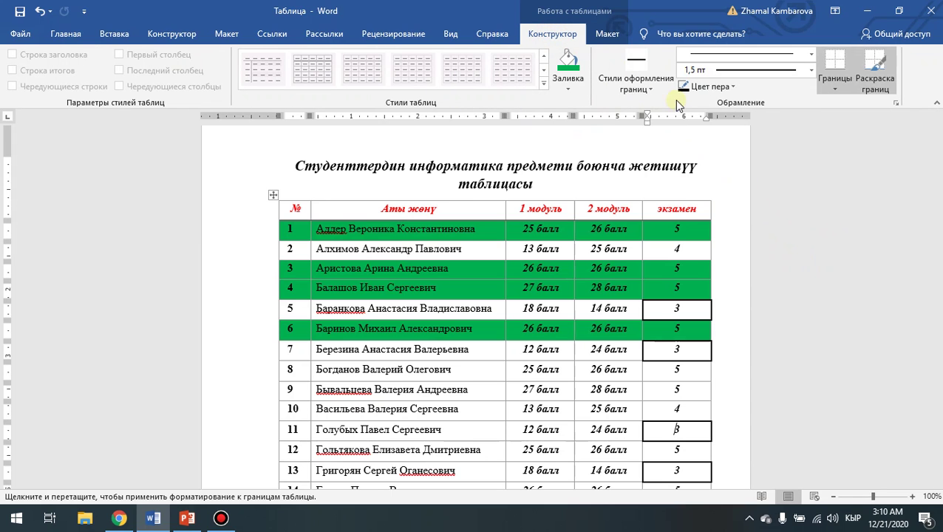
click(650, 86)
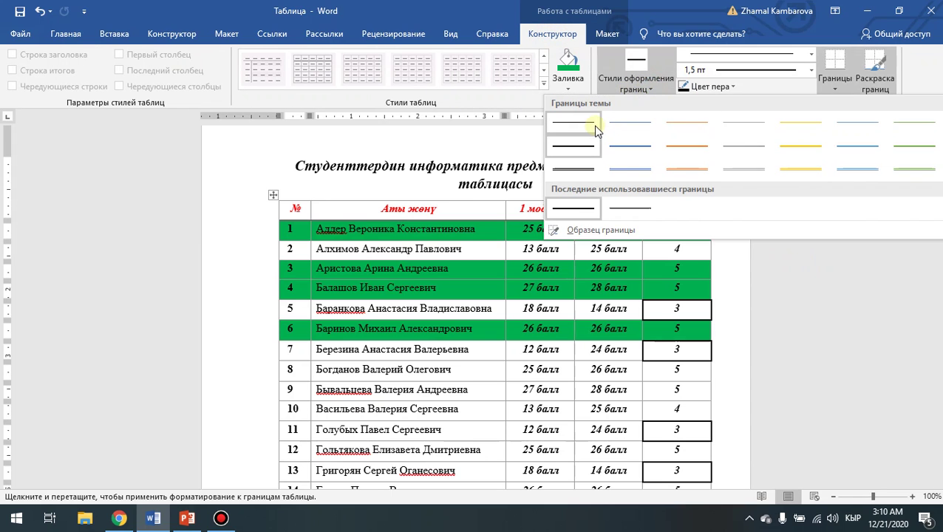
click(634, 59)
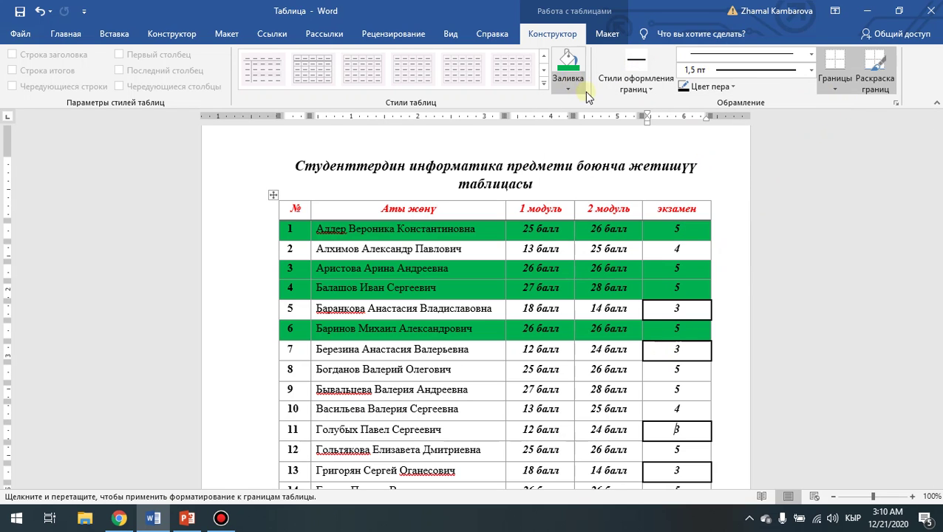
click(812, 55)
click(607, 33)
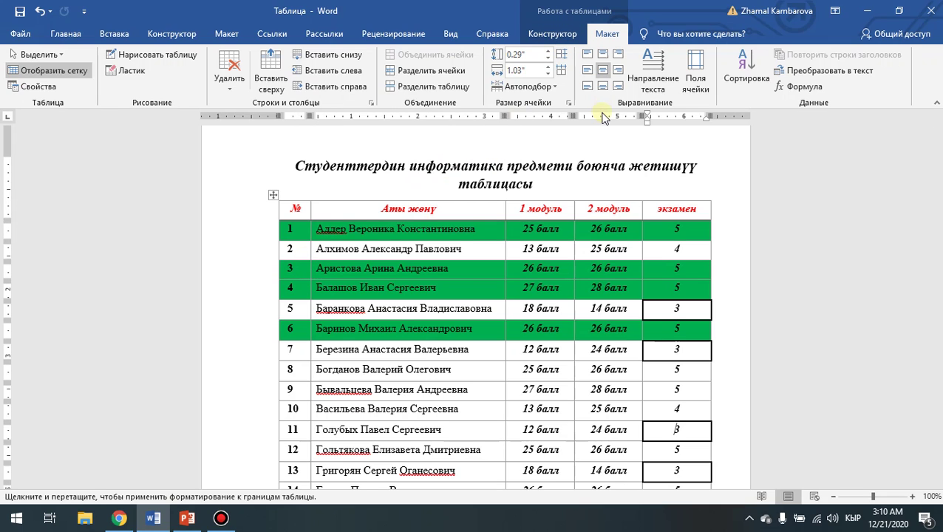
Step: Split the table above row 4 and enter the text "ор" in the gap between the two parts
click(307, 286)
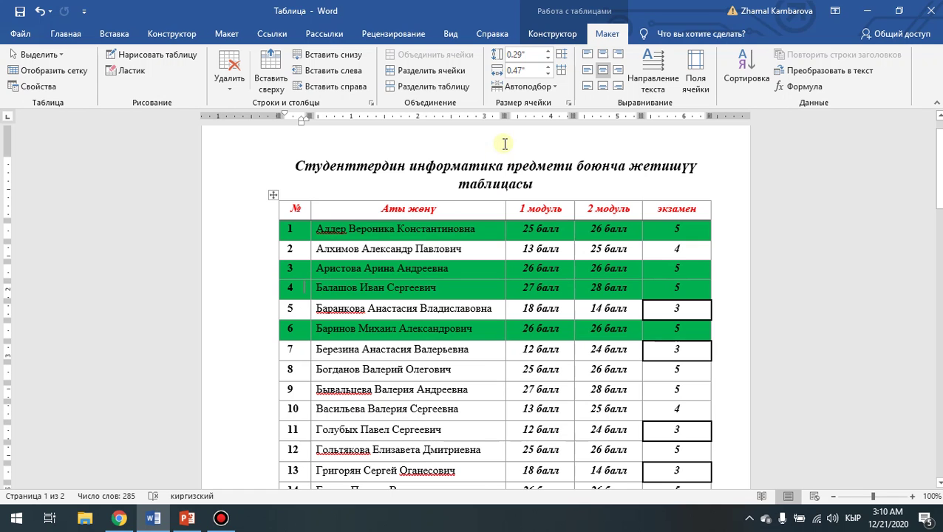
click(429, 88)
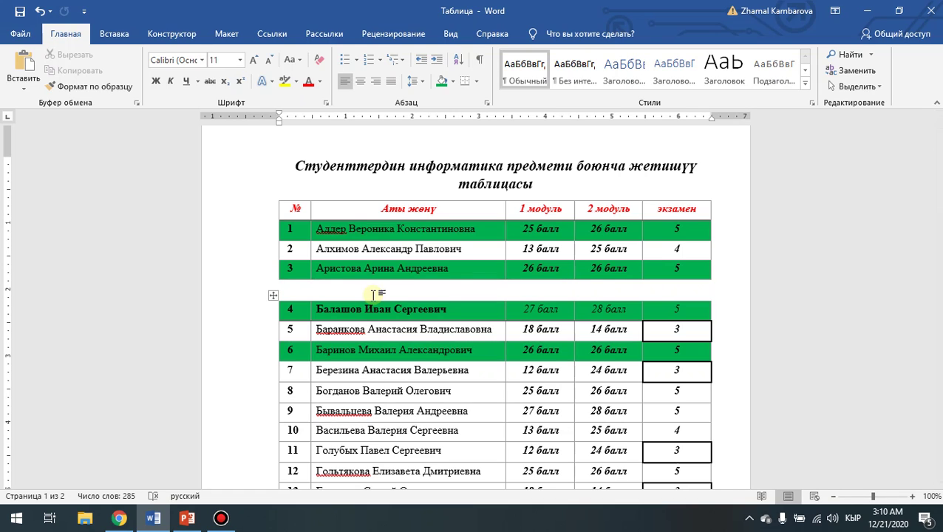
text(о)
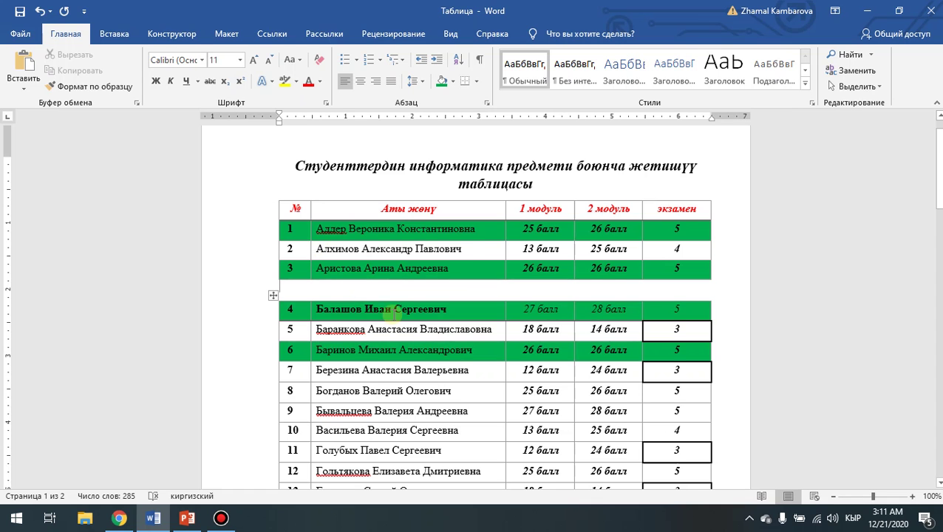
scroll(391, 314, down, 3)
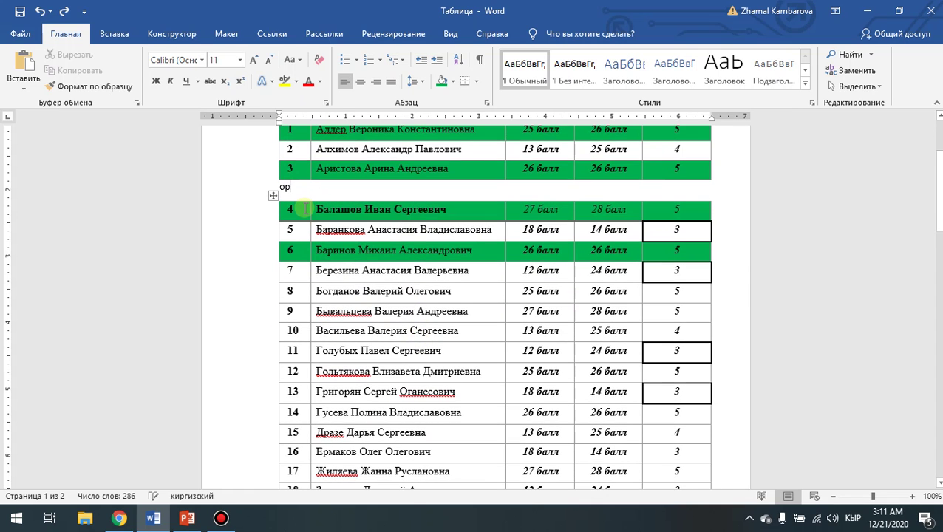
Step: Delete the text between the two table parts and rejoin them into one table
key(BackSpace)
key(BackSpace)
key(BackSpace)
key(BackSpace)
key(Delete)
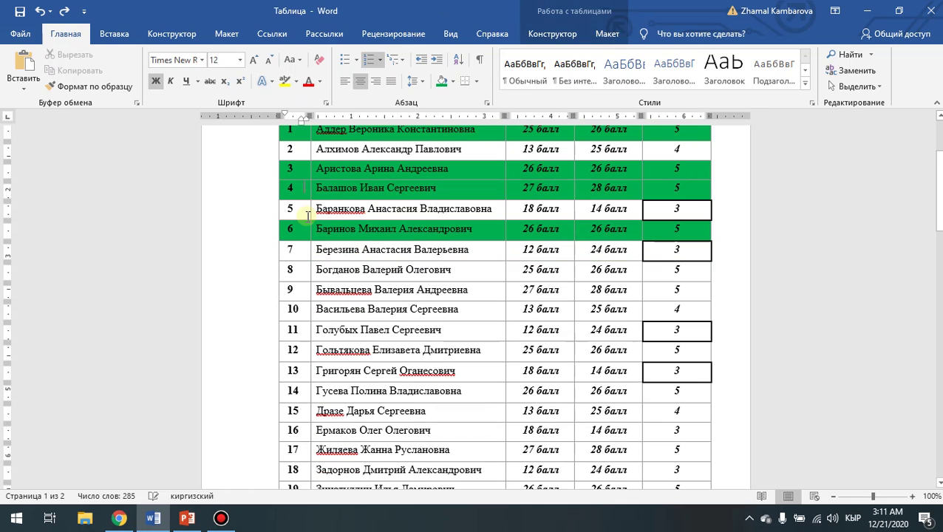
Step: Rotate the text of the "1 модуль" header cell so it reads vertically from bottom to top
click(607, 33)
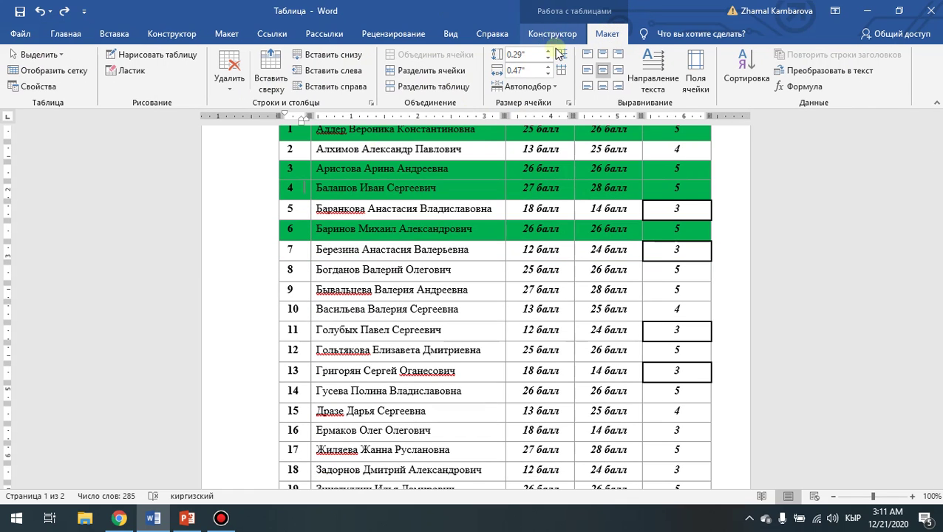
scroll(624, 151, up, 3)
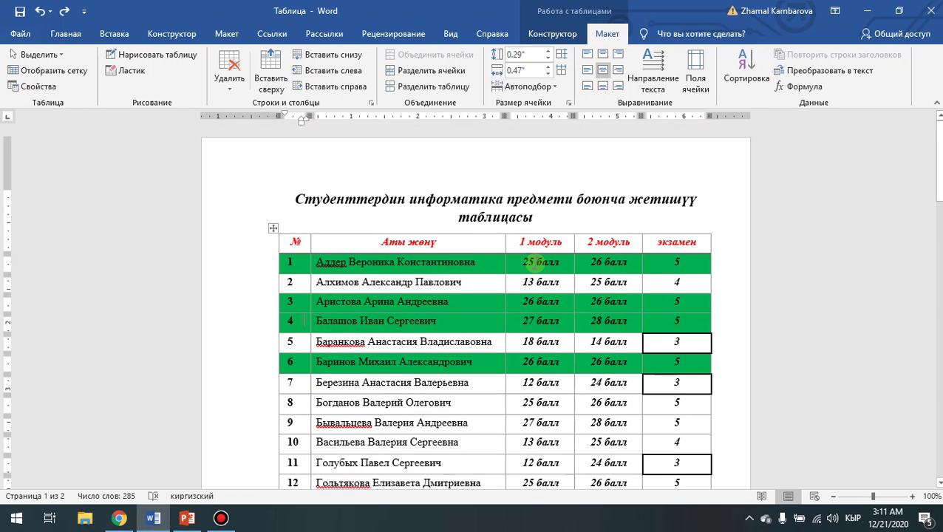
click(518, 243)
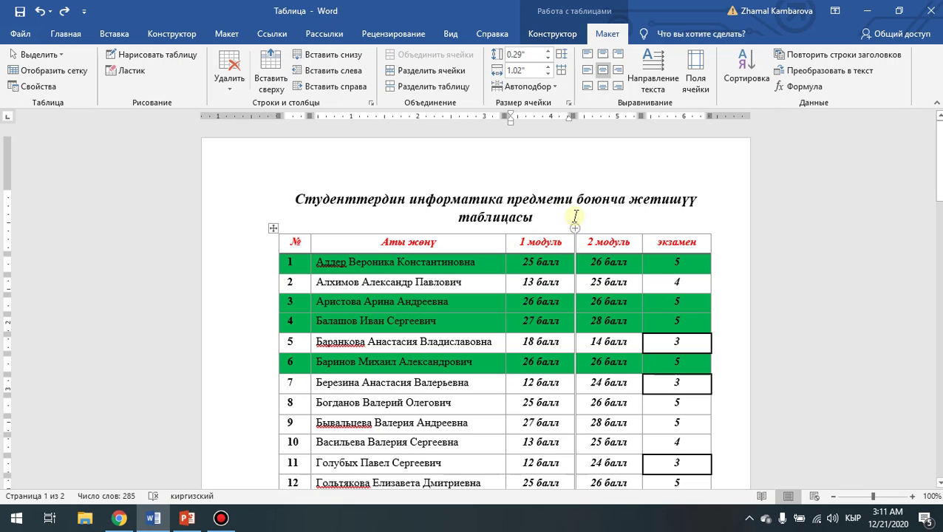
click(653, 65)
click(653, 65)
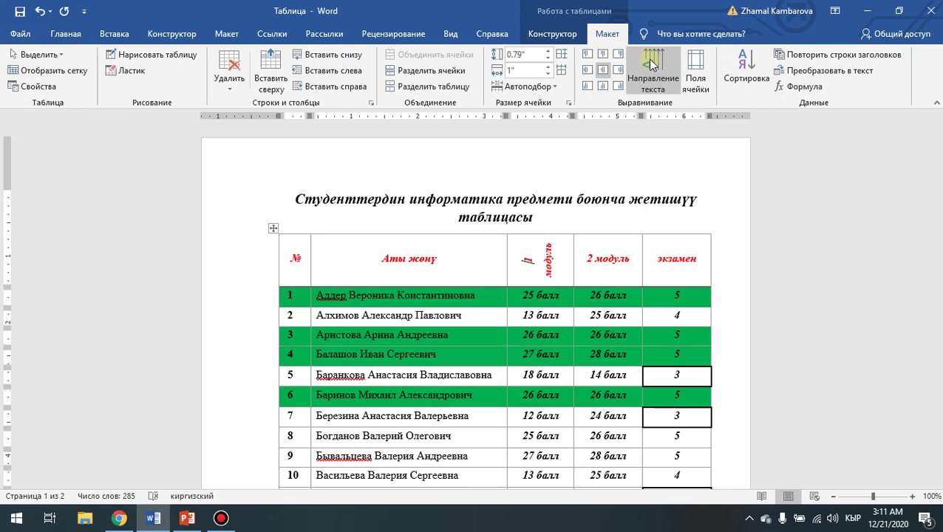
Step: Cycle the "1 модуль" header cell through the text directions and return it to horizontal text
click(654, 87)
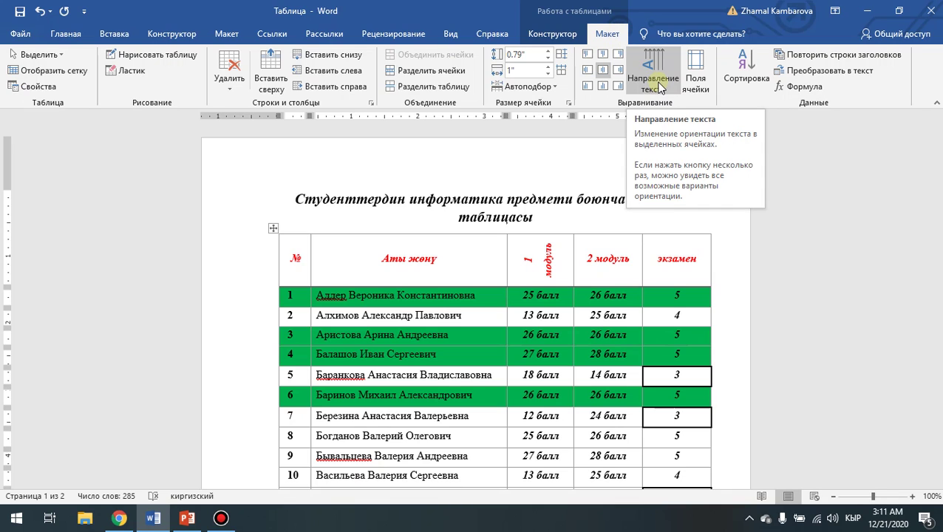
click(660, 88)
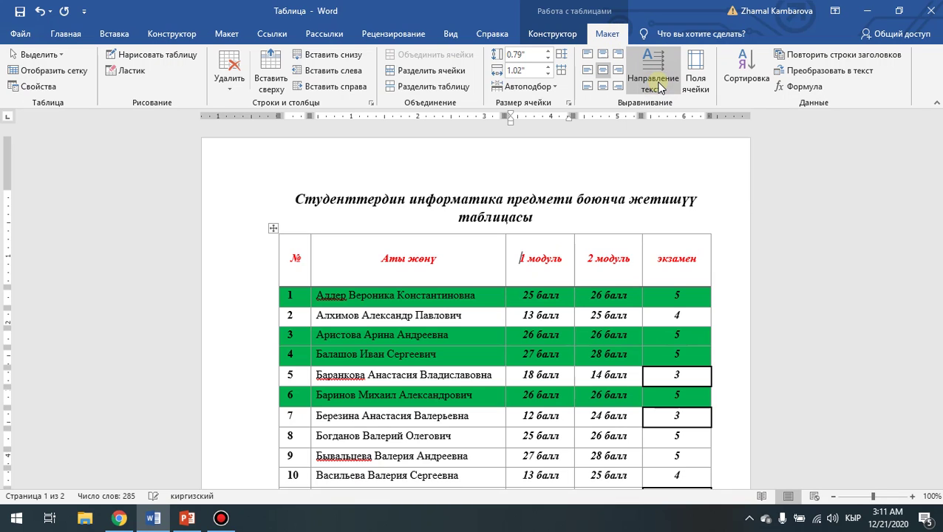
click(660, 88)
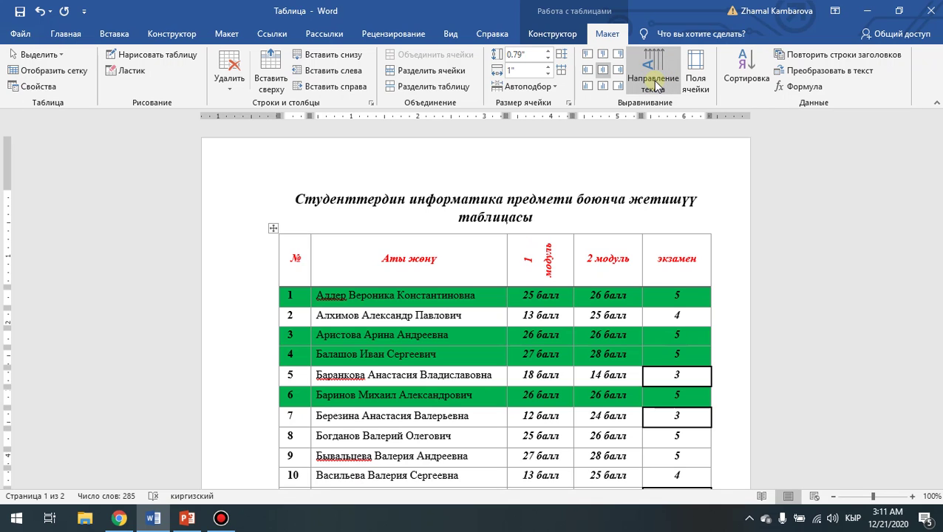
click(656, 87)
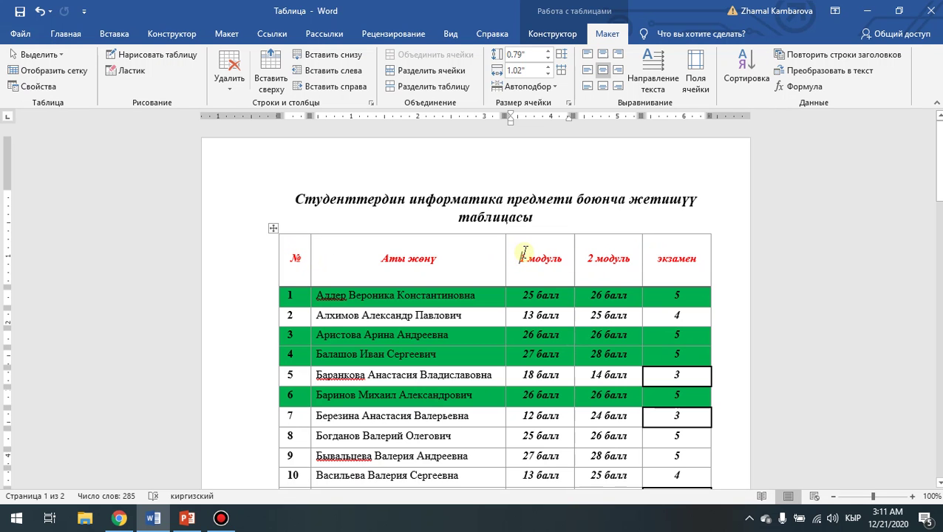
scroll(576, 288, down, 5)
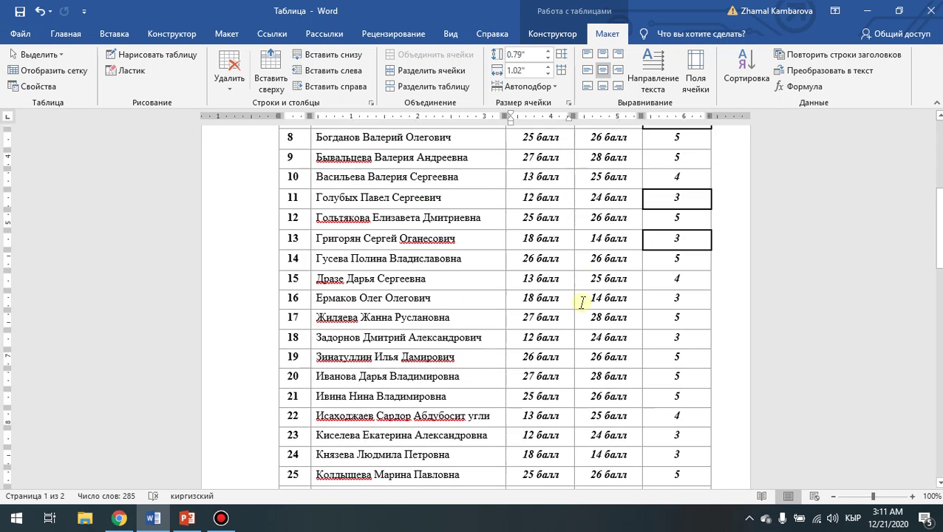
Step: Cycle the header row's text direction back to horizontal and try distributing the header cells' column widths evenly
scroll(579, 301, up, 5)
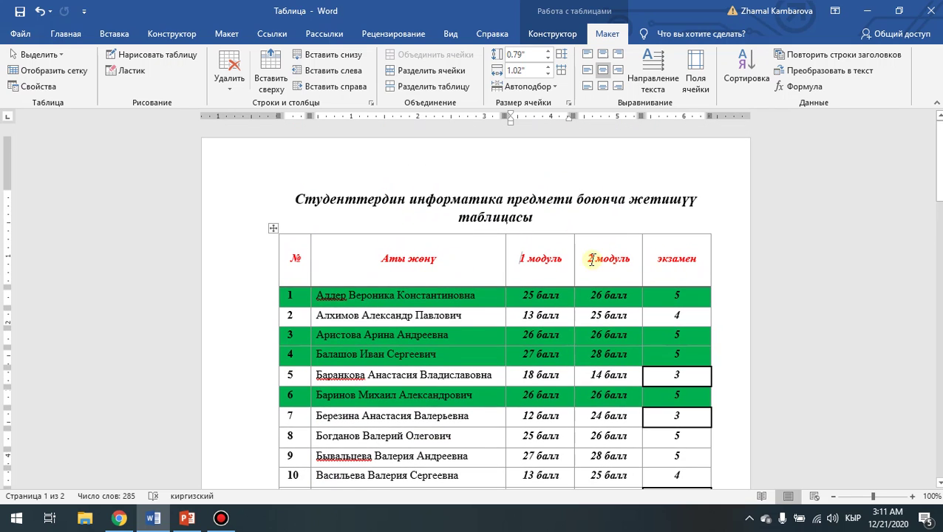
drag(299, 244, 686, 253)
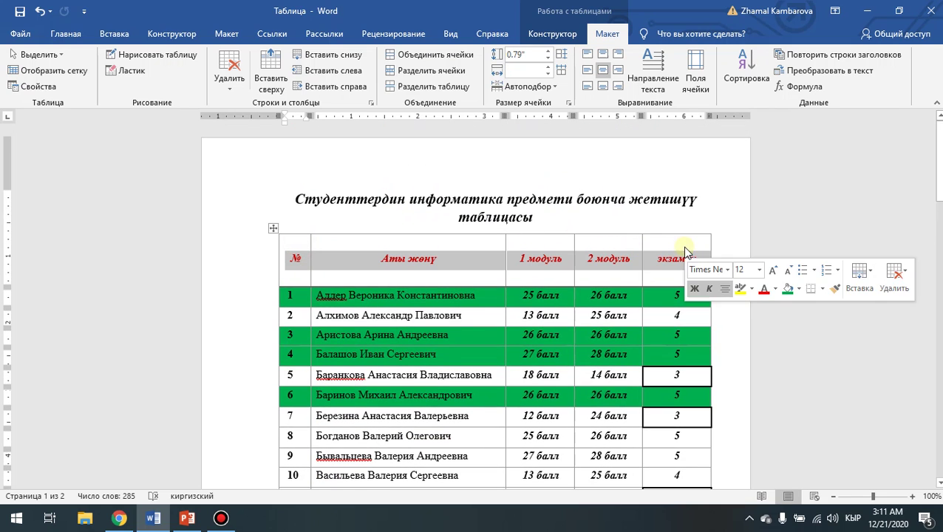
click(662, 78)
click(663, 78)
click(662, 78)
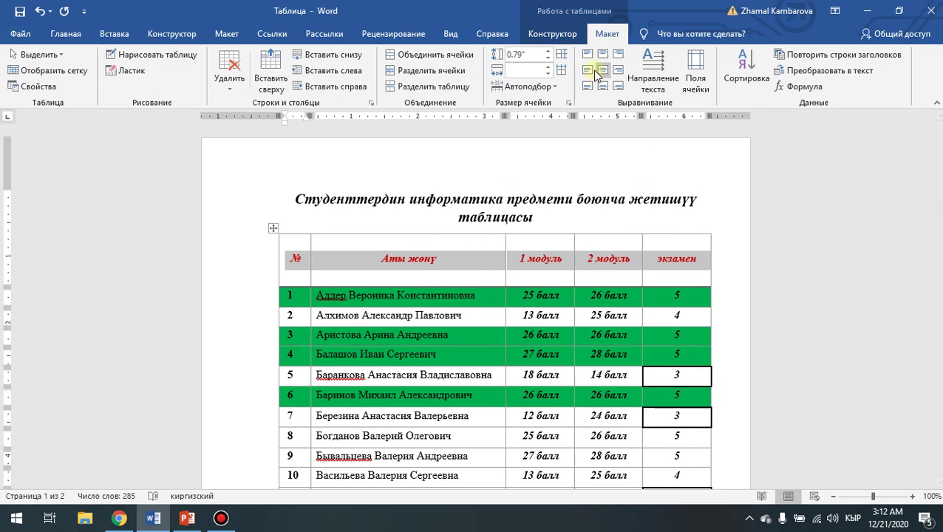
click(562, 71)
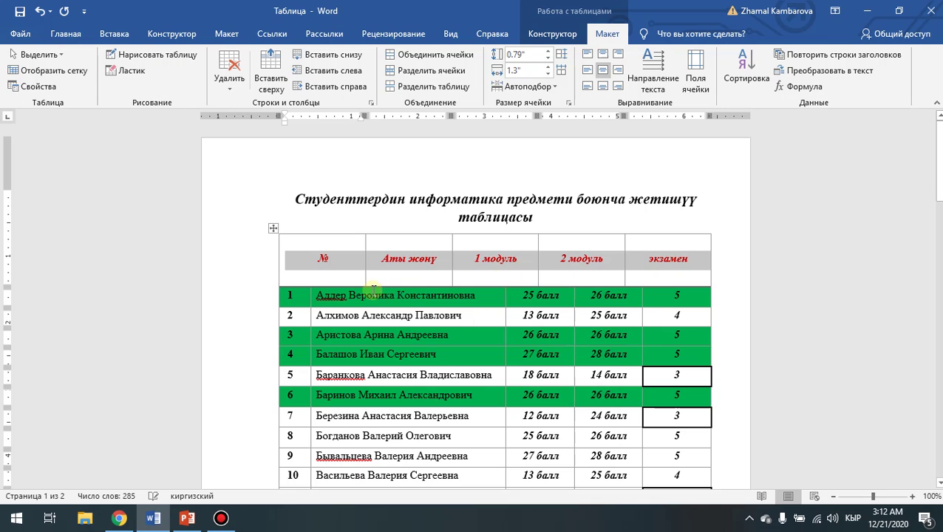
key(ctrl+z)
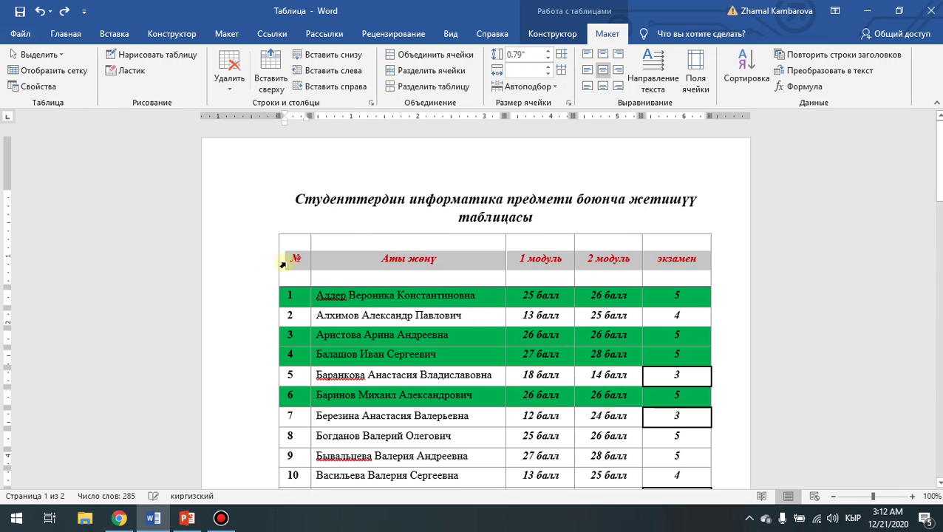
Step: Distribute the row heights evenly across the header row and rows 1 to 3
click(305, 264)
drag(304, 264, 682, 326)
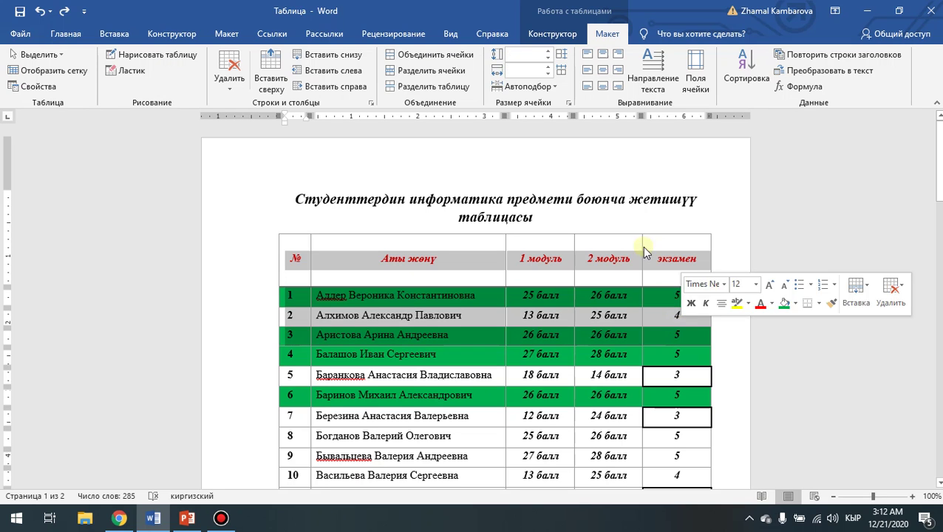
click(561, 57)
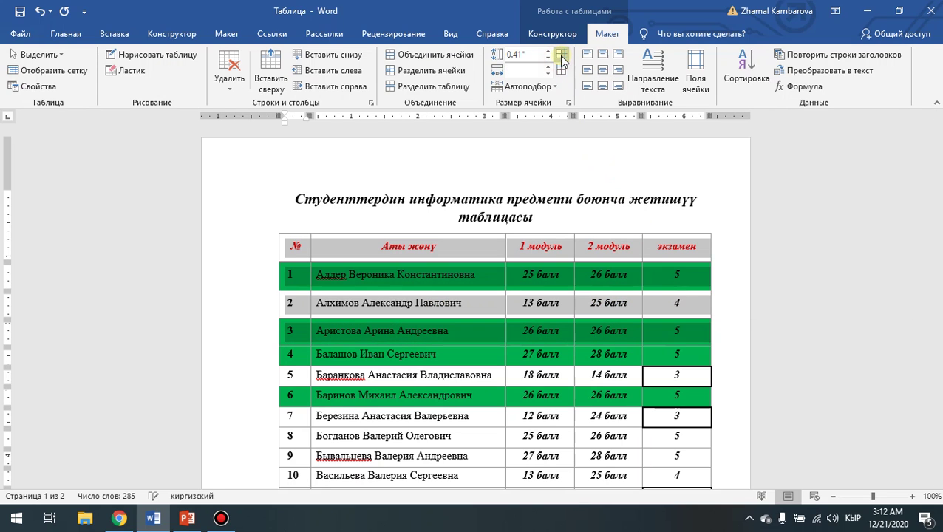
click(721, 320)
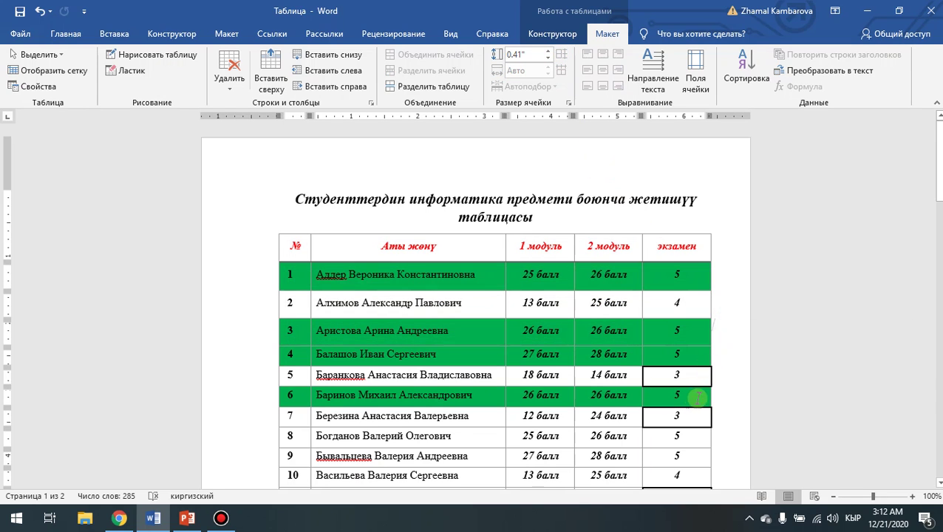
Step: Distribute the row heights evenly across the whole table and reduce the row height to 0.01"
scroll(695, 397, down, 2)
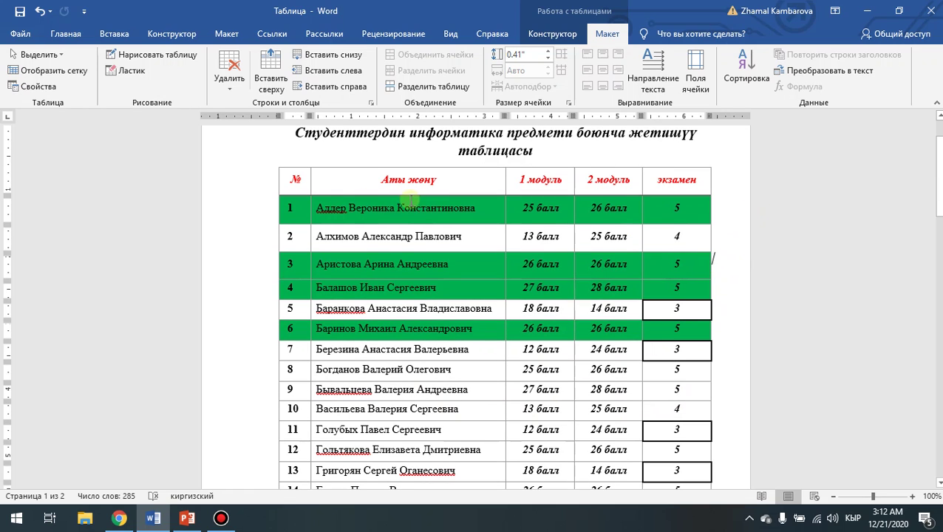
drag(287, 176, 688, 375)
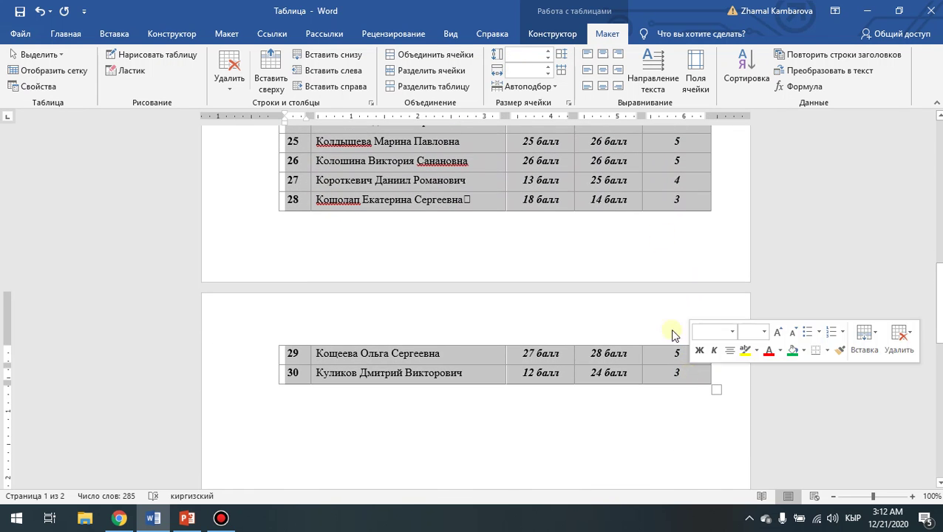
click(563, 54)
scroll(603, 264, up, 3)
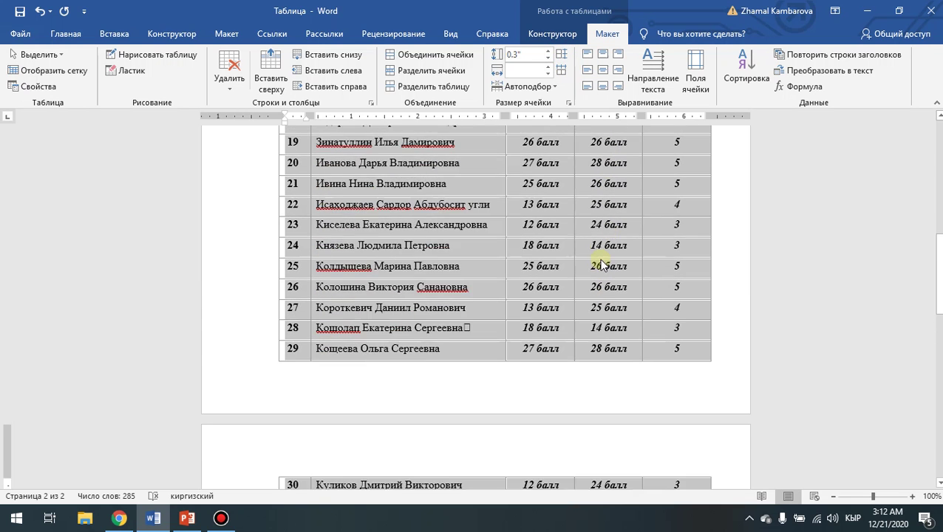
scroll(602, 264, up, 3)
click(549, 60)
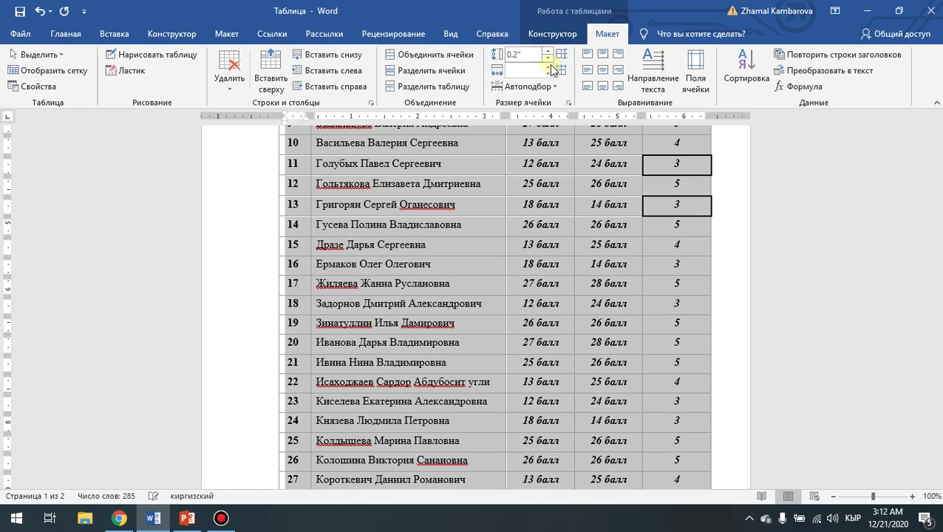
click(549, 64)
scroll(596, 218, up, 10)
click(695, 318)
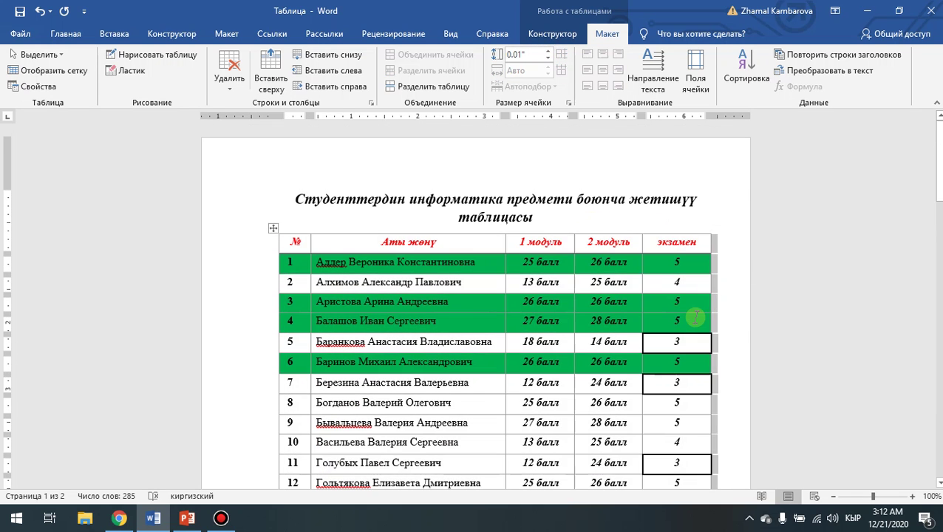
Step: Review the table from the header to row 30, check the plan slide in PowerPoint, and return to the Word document
scroll(761, 329, down, 3)
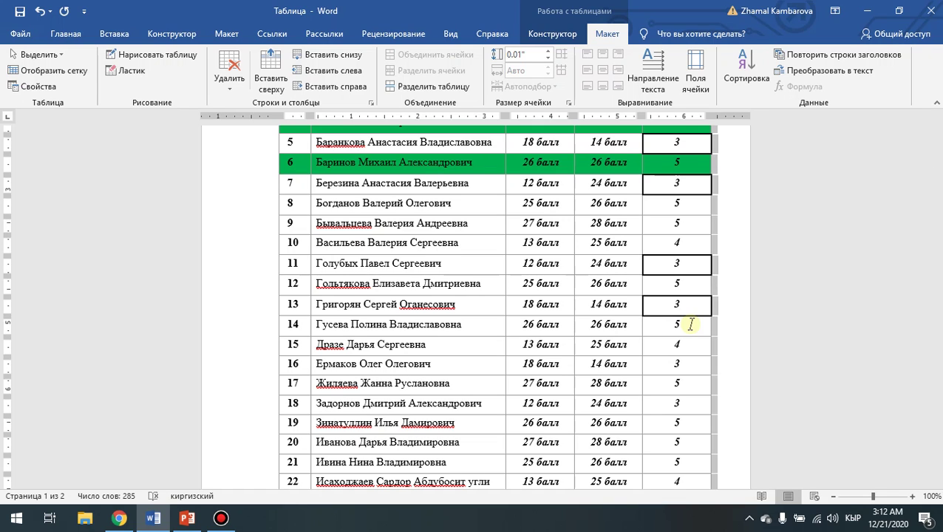
scroll(659, 320, up, 5)
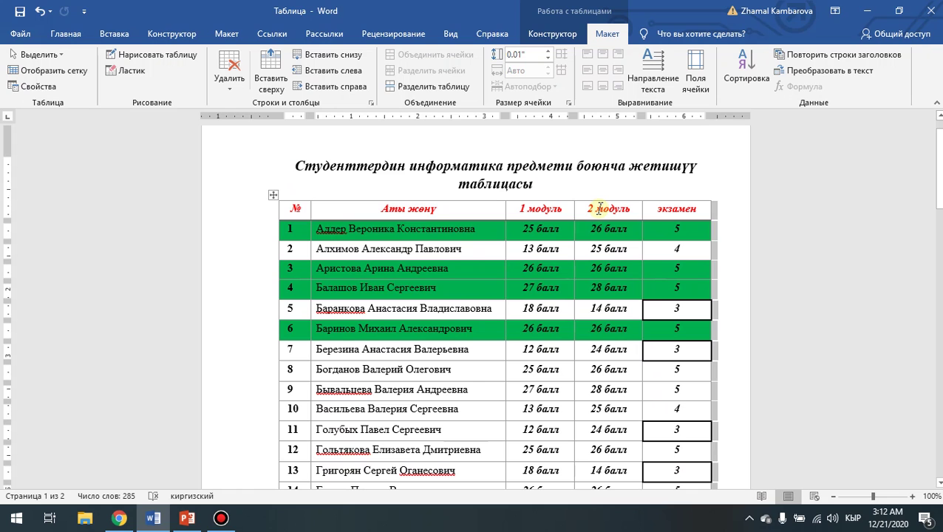
scroll(611, 331, down, 3)
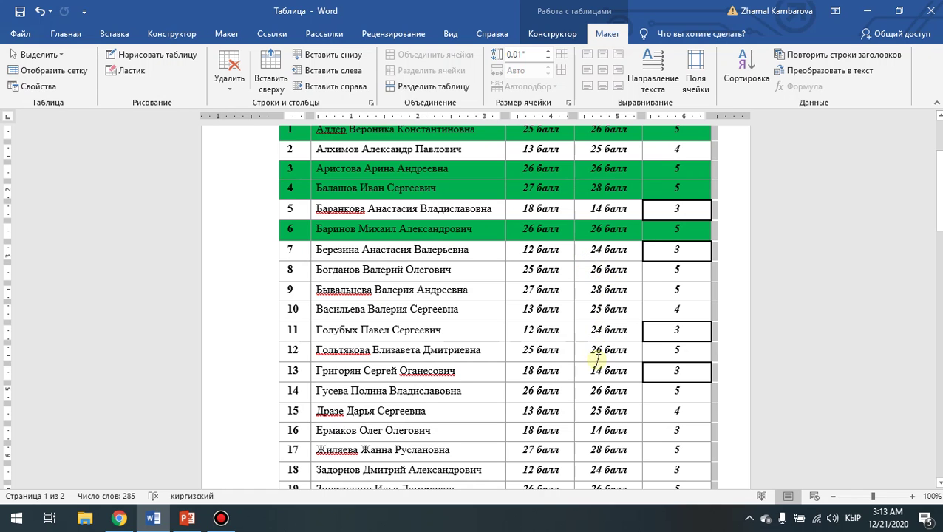
scroll(283, 340, up, 3)
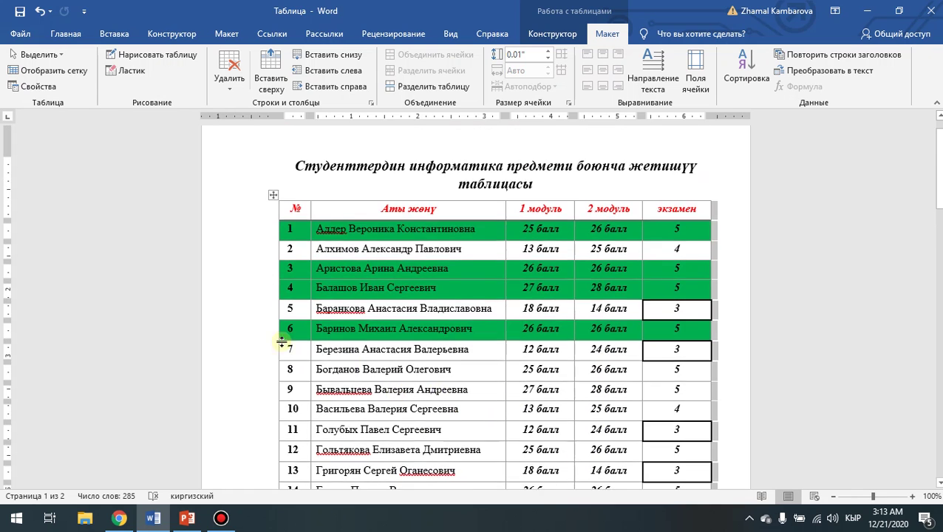
scroll(310, 414, down, 14)
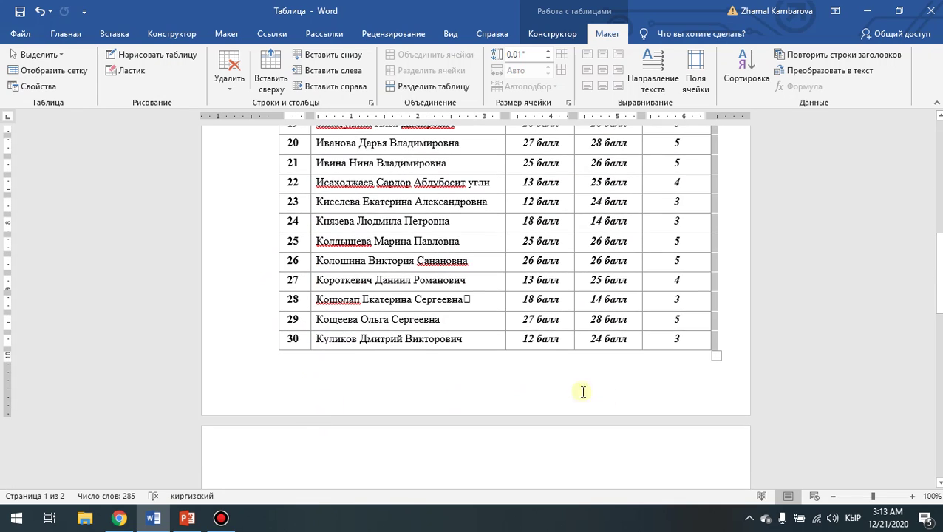
scroll(561, 392, up, 3)
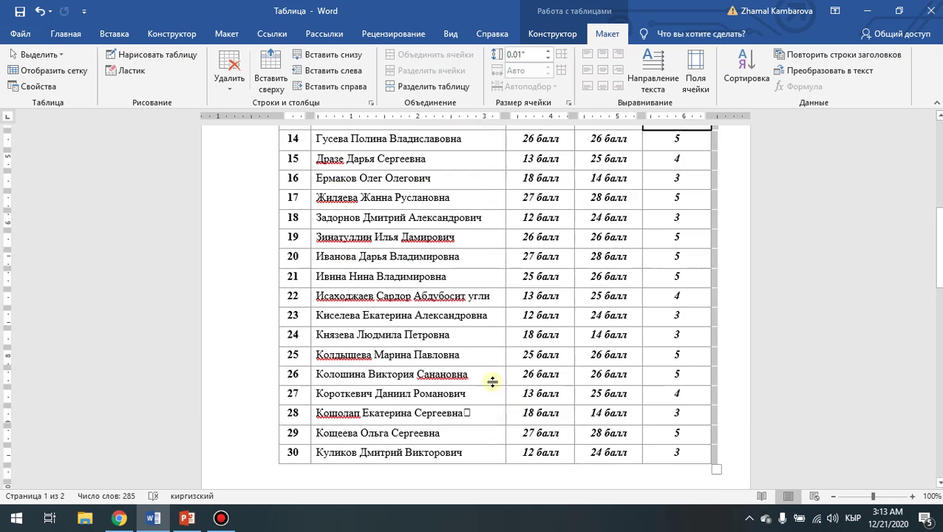
click(187, 518)
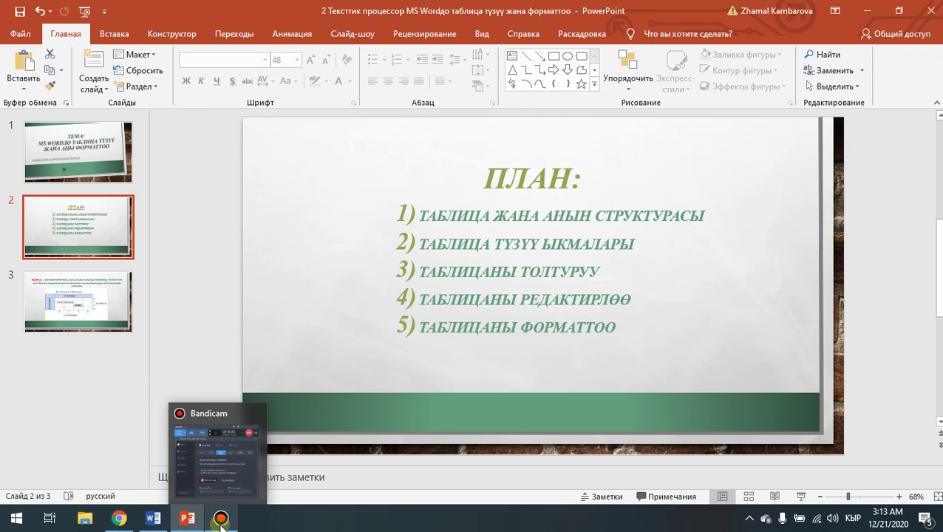
click(149, 522)
scroll(411, 380, up, 10)
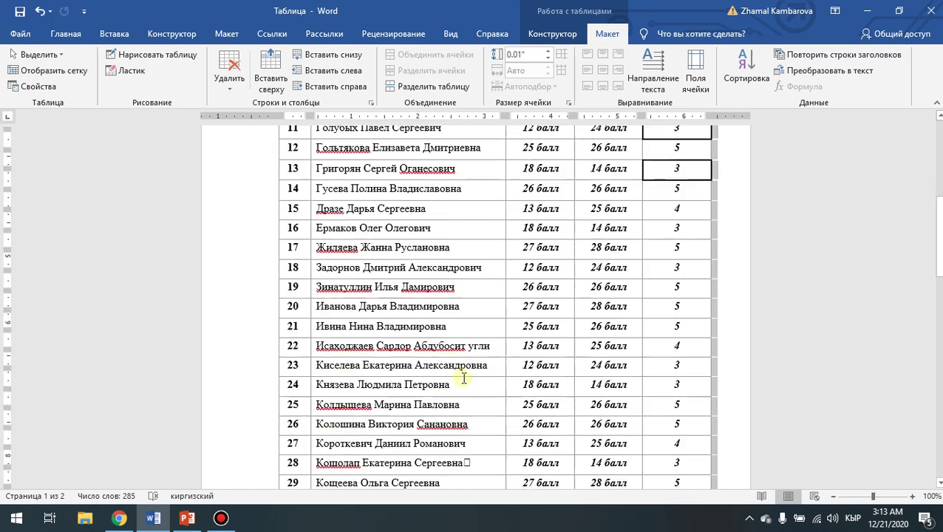
click(742, 290)
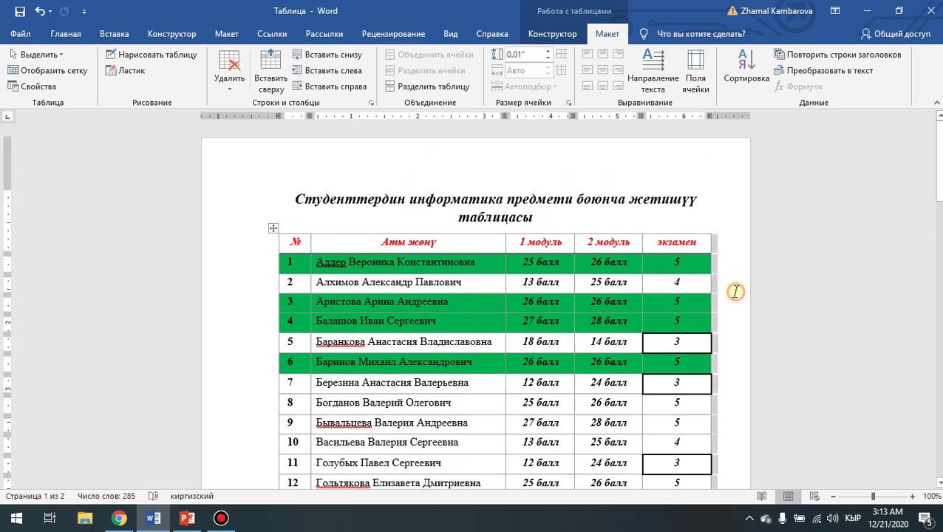
click(220, 519)
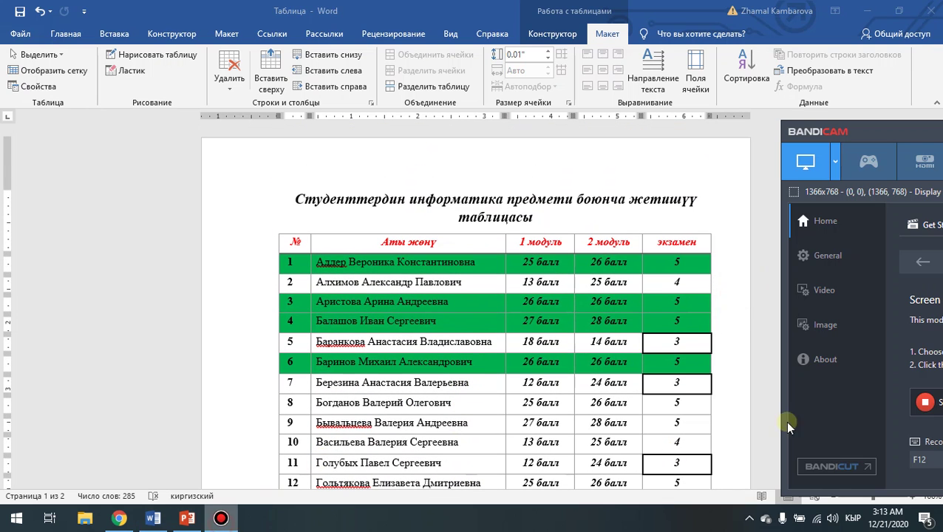